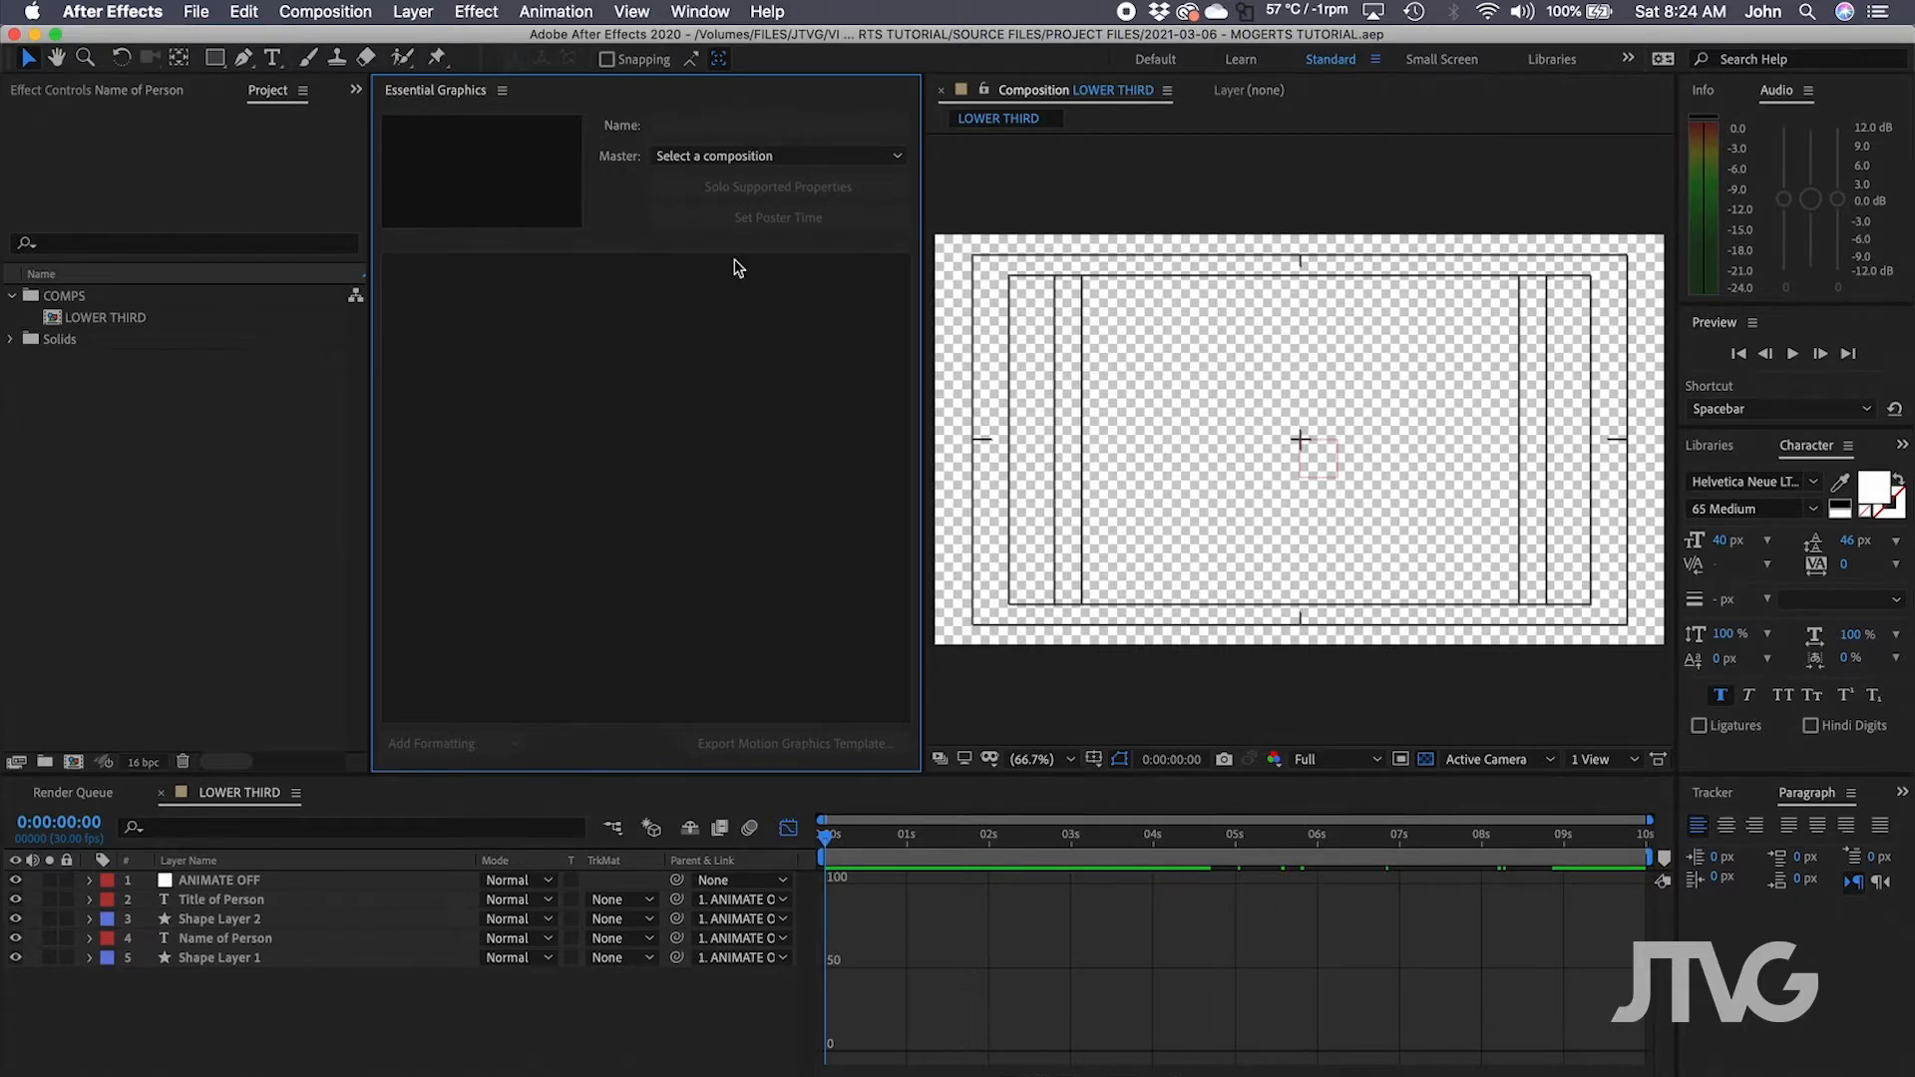
Make LOWER THIRD the template's master composition and scrub its animation.
click(732, 160)
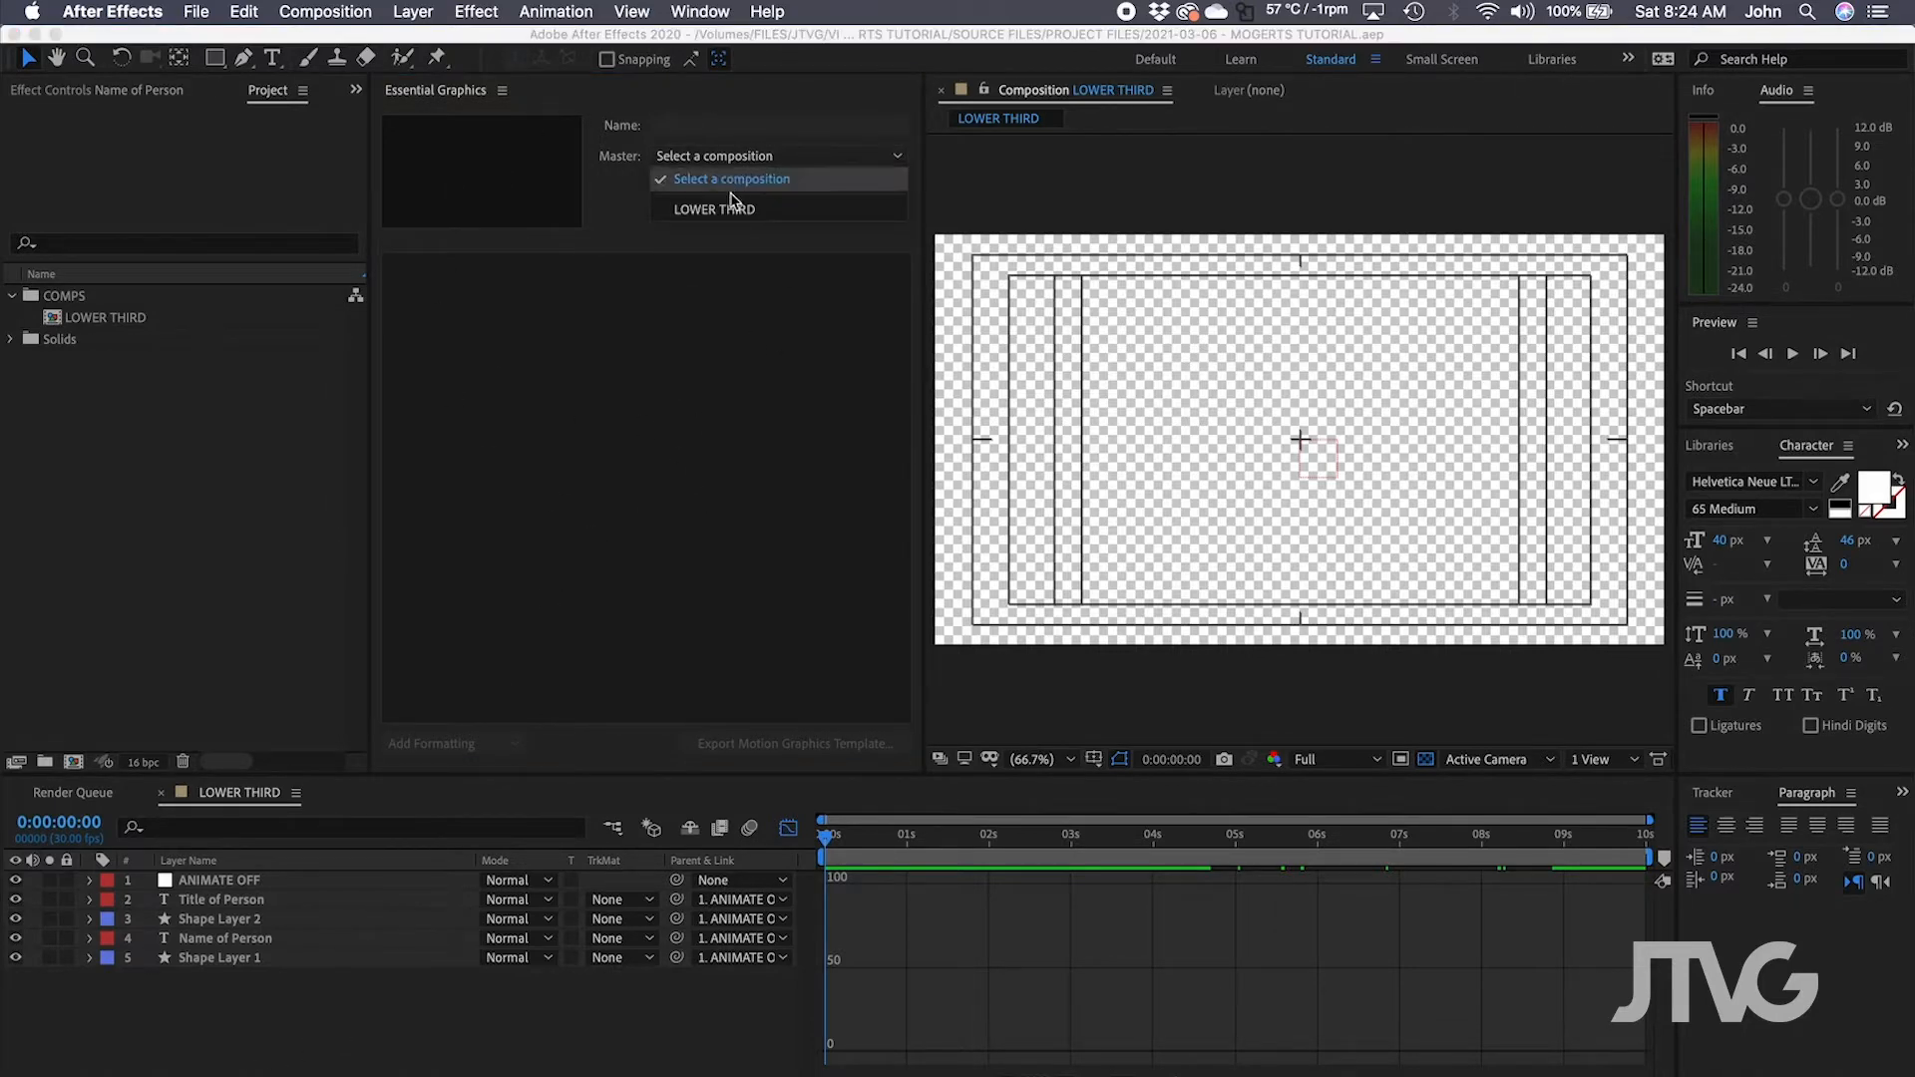
click(733, 210)
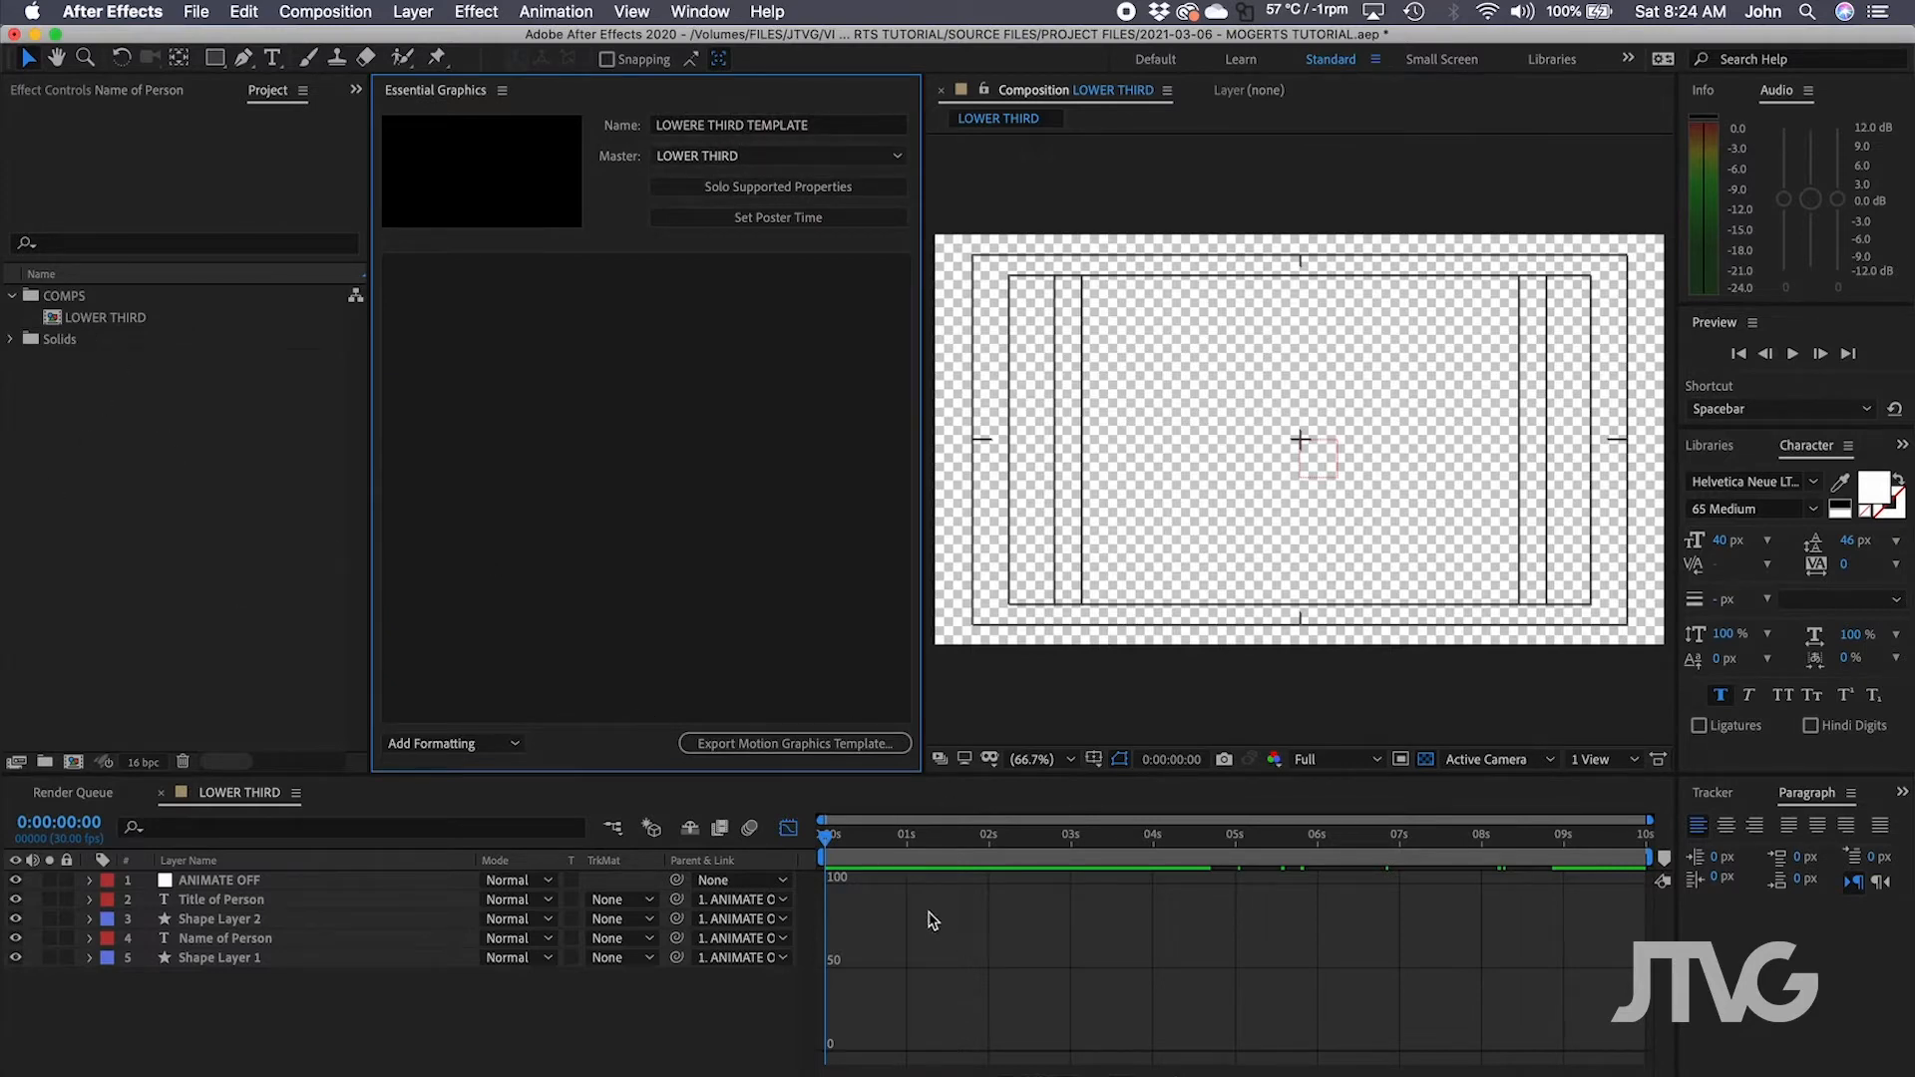
drag(859, 834, 1235, 846)
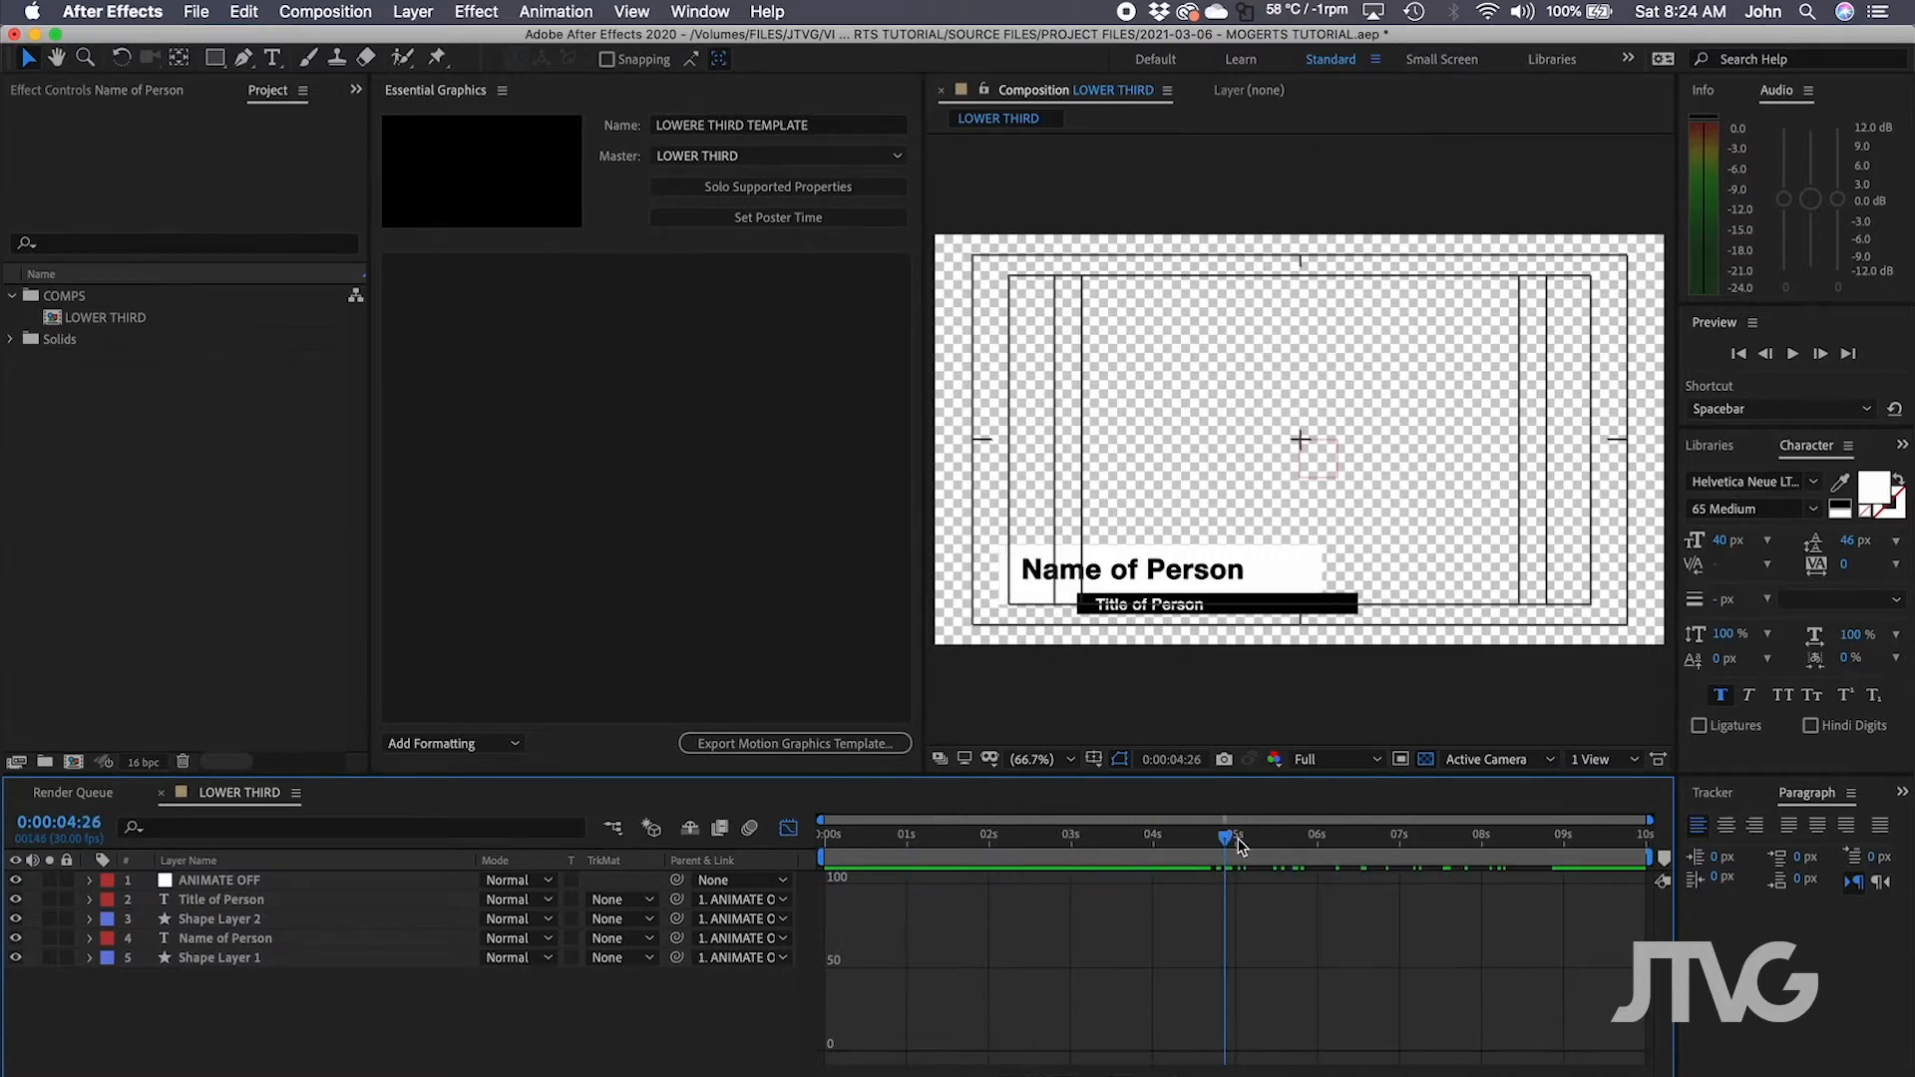
drag(1245, 846, 1336, 874)
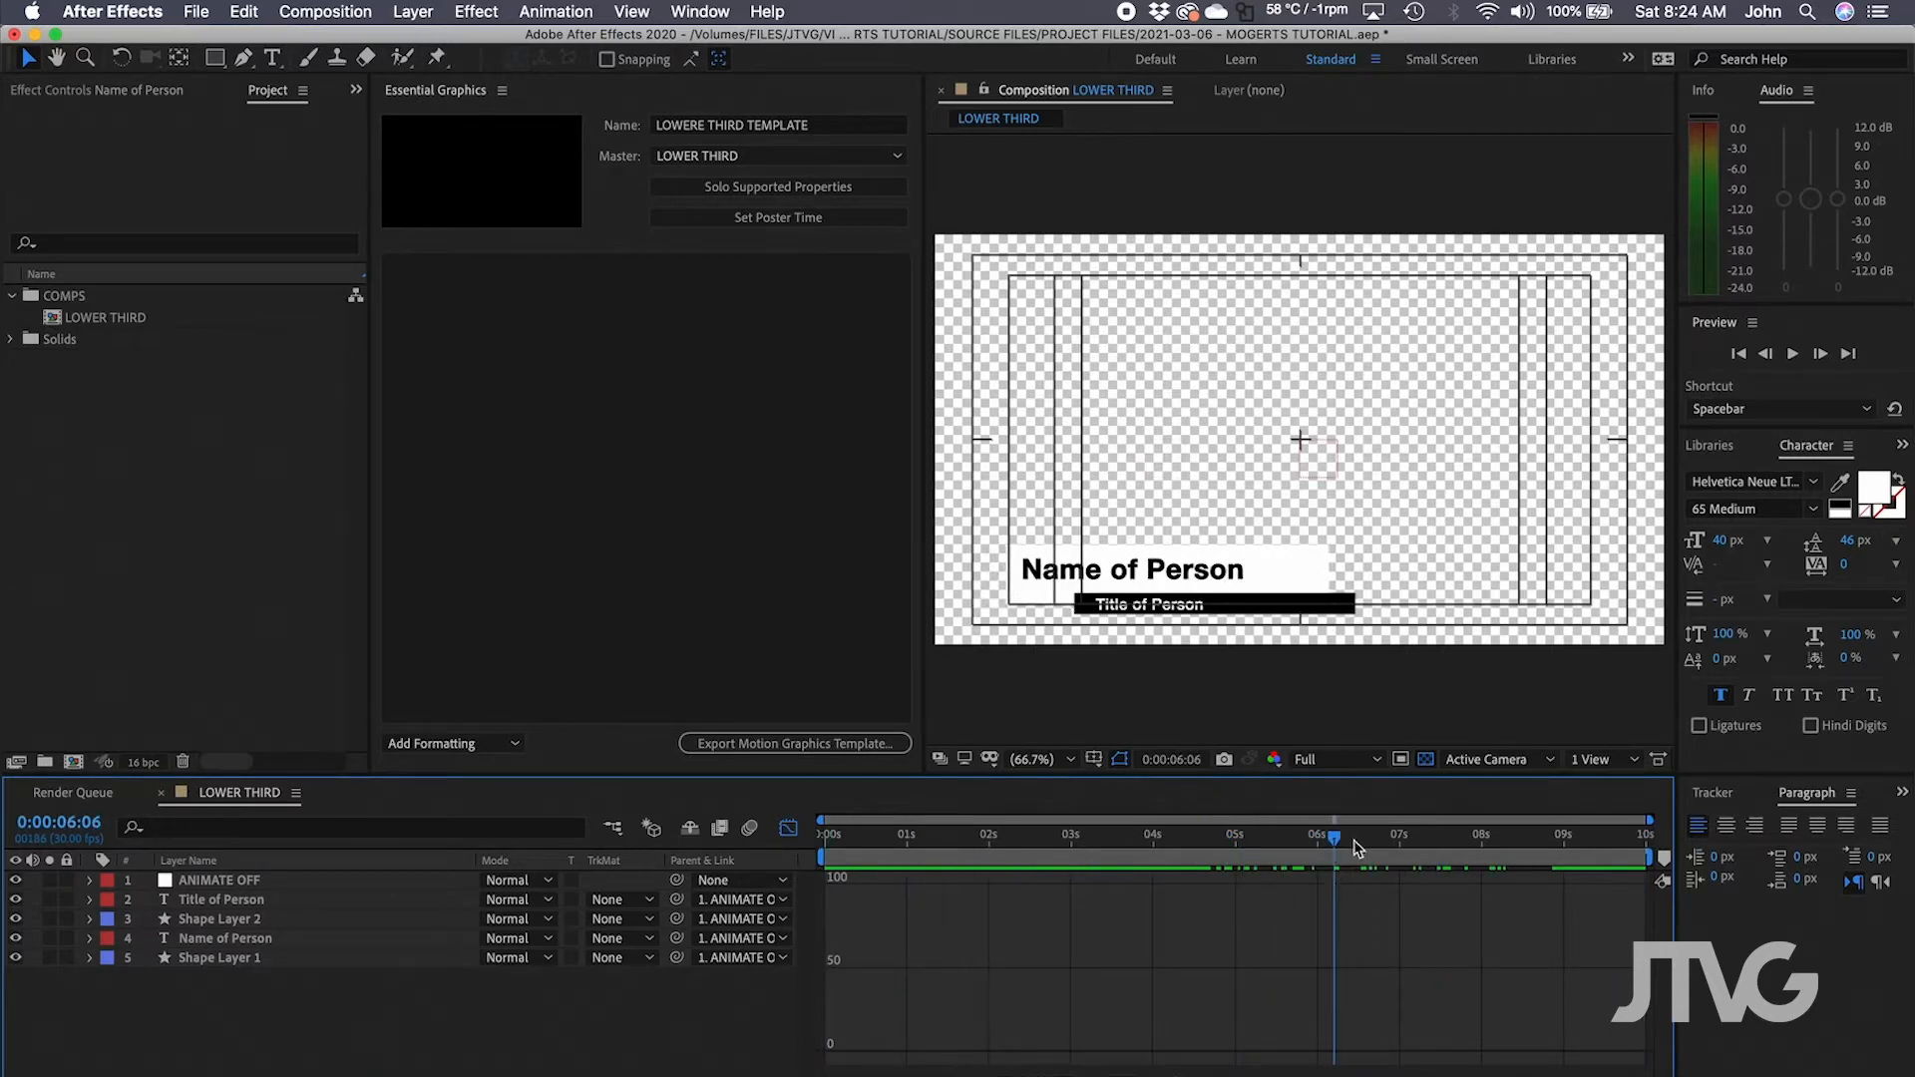
Rename the template to LOWER THIRD TEMPLATE 01.
click(714, 127)
triple_click(714, 128)
text(L)
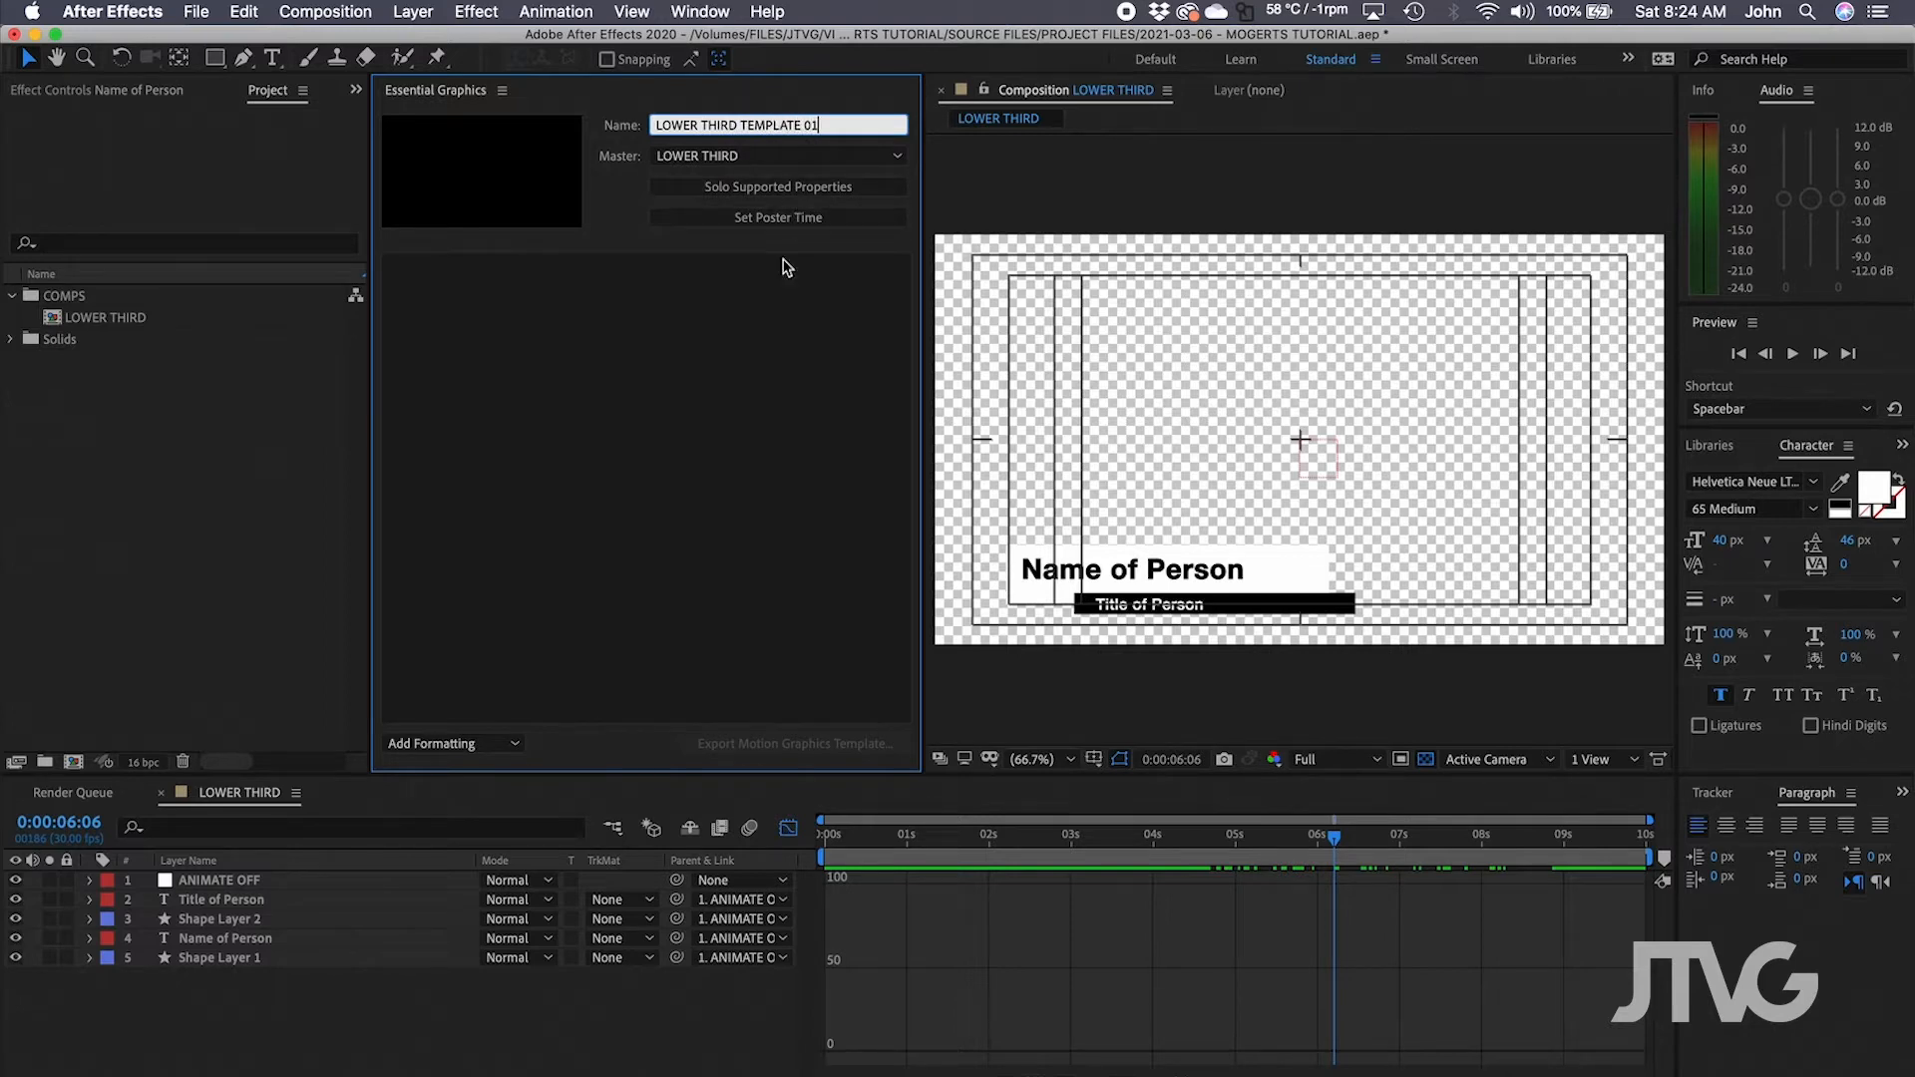
key(Return)
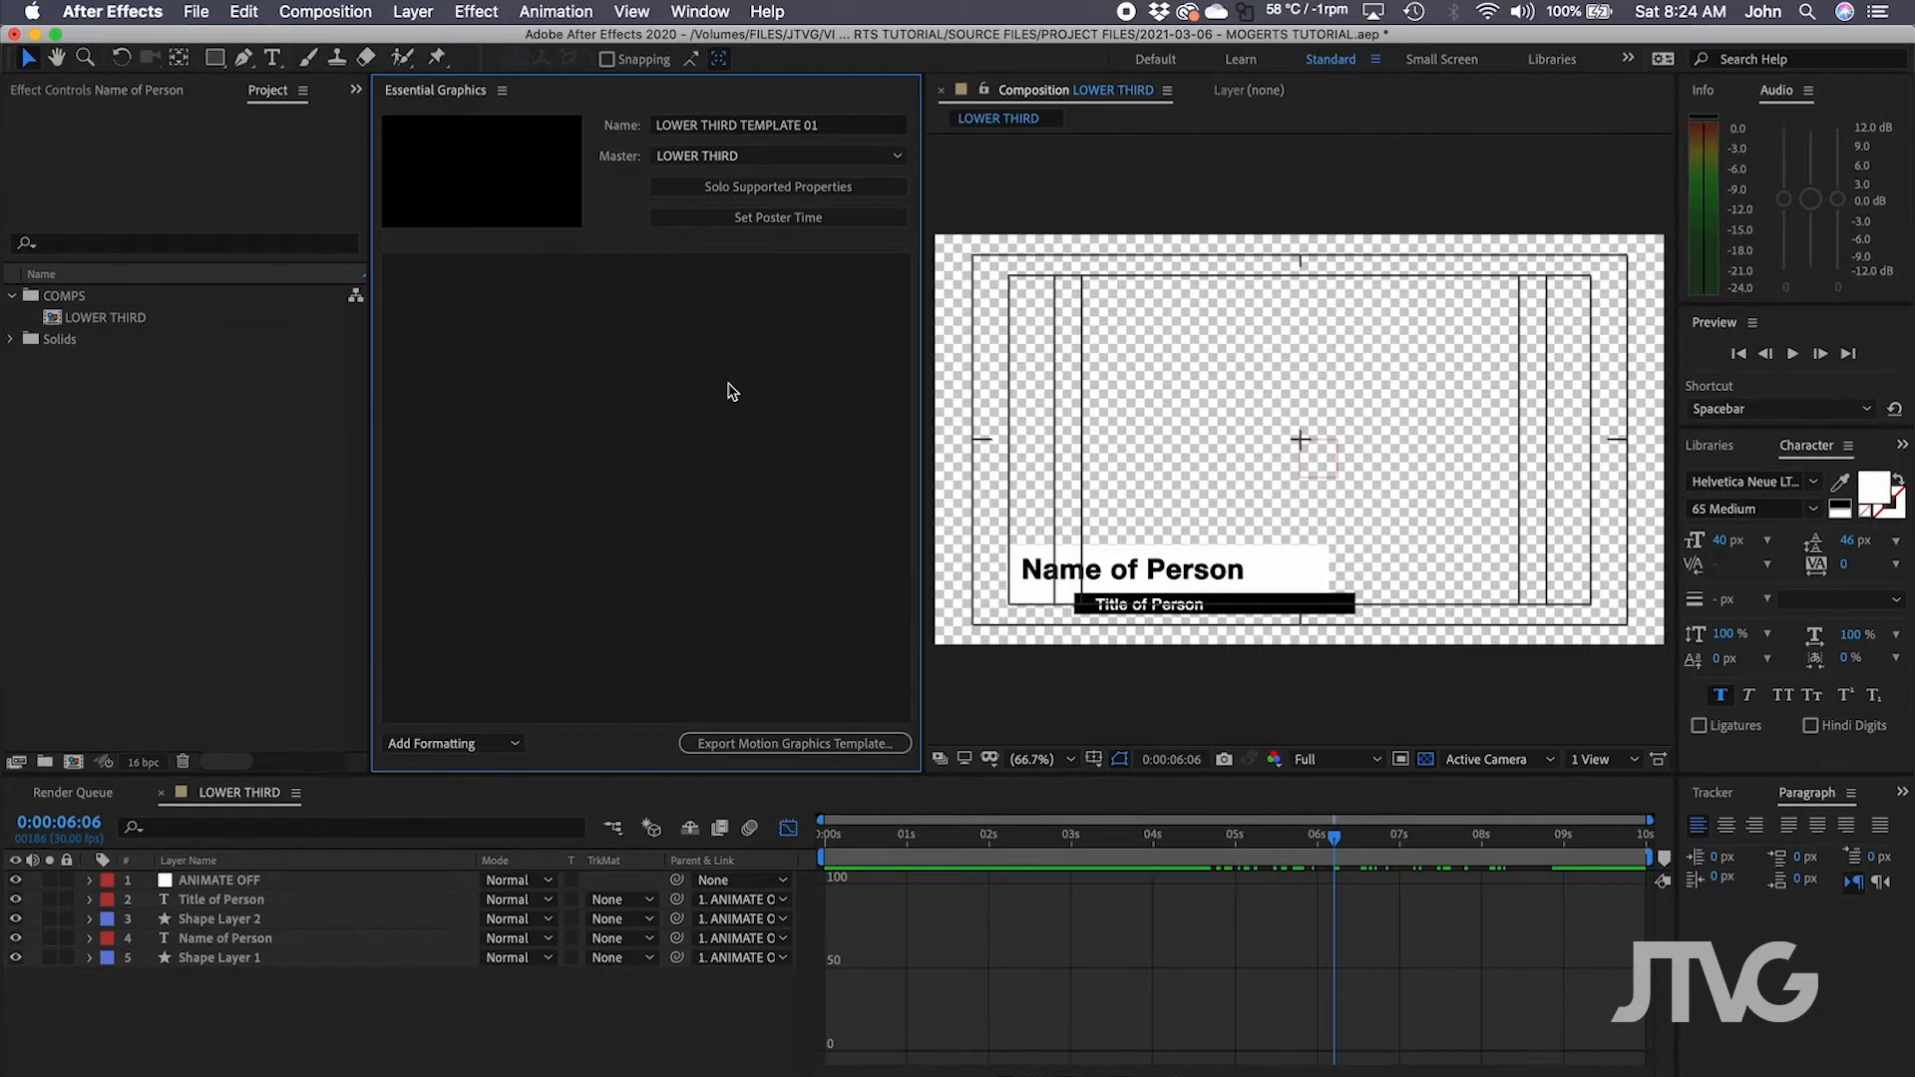
Add the Title of Person layer's Source Text to Essential Graphics as 'Title Text'.
click(247, 1051)
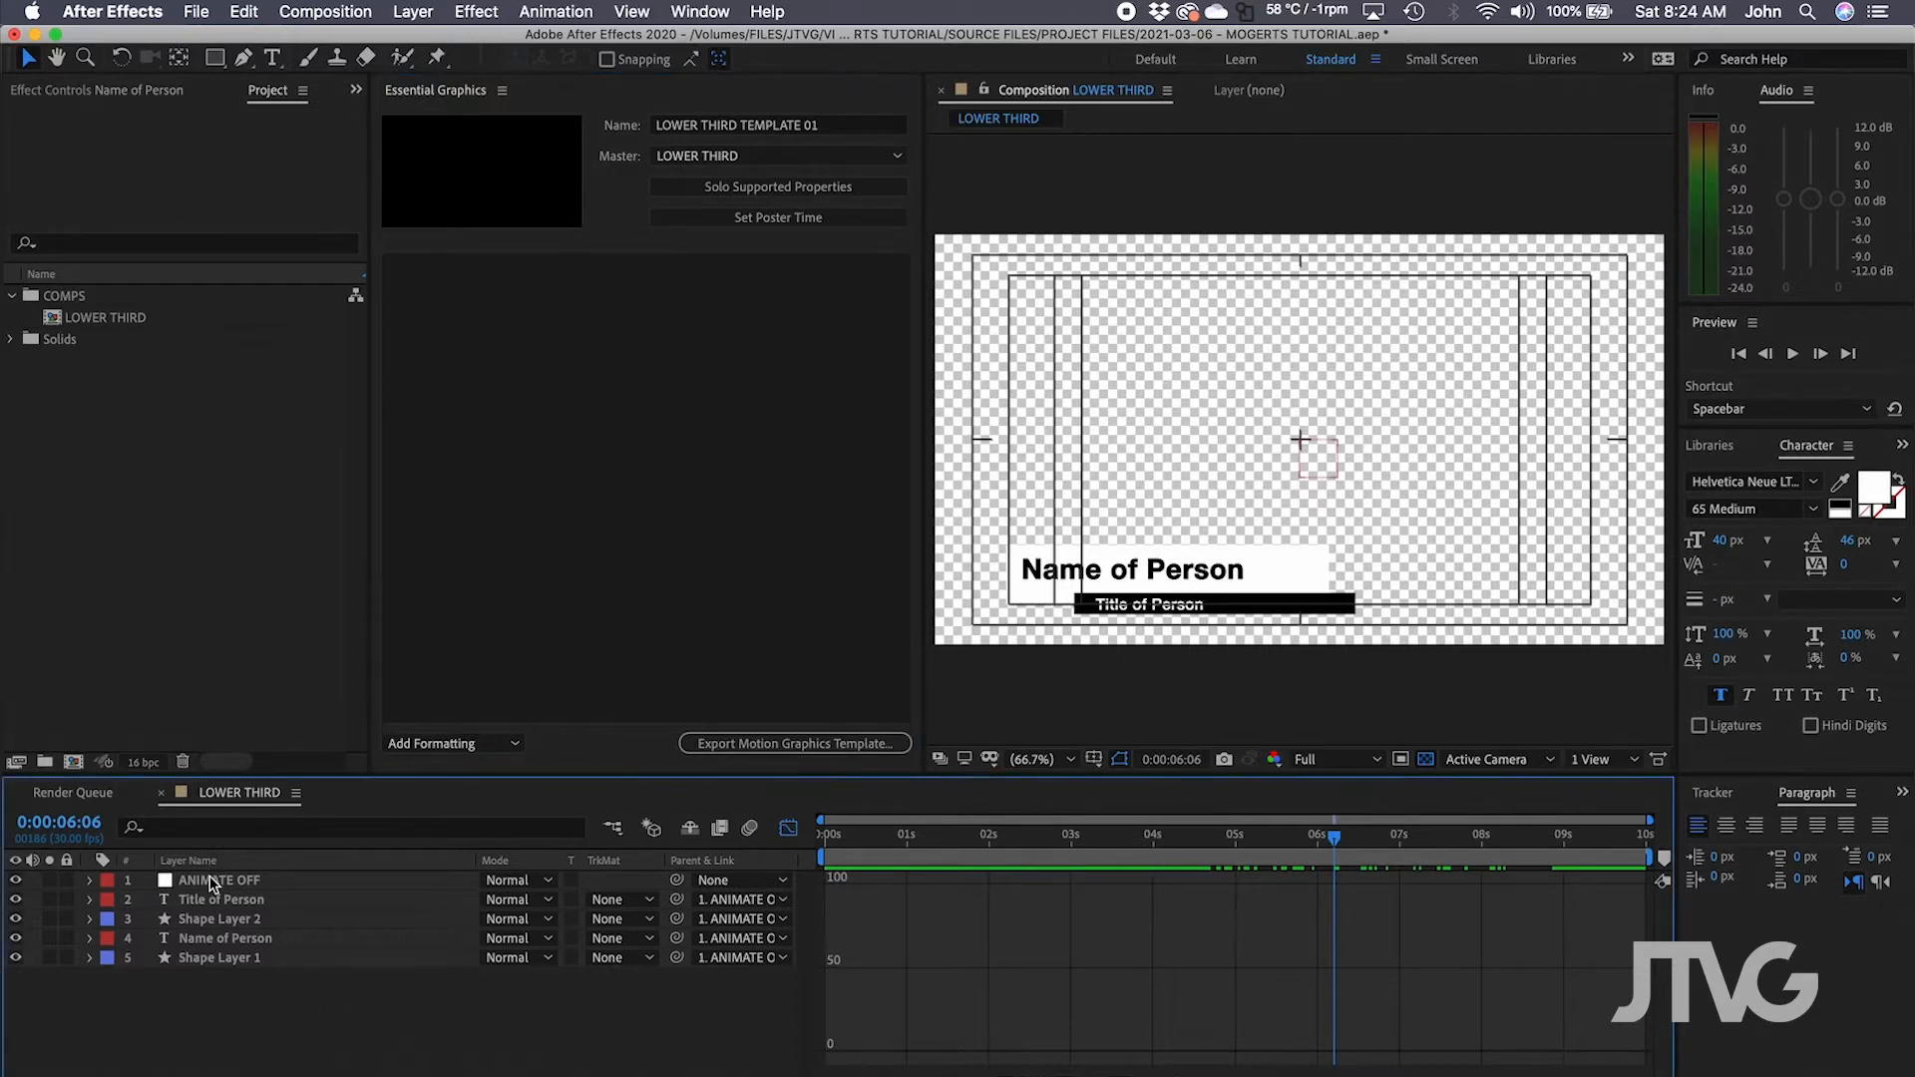
click(212, 879)
click(213, 902)
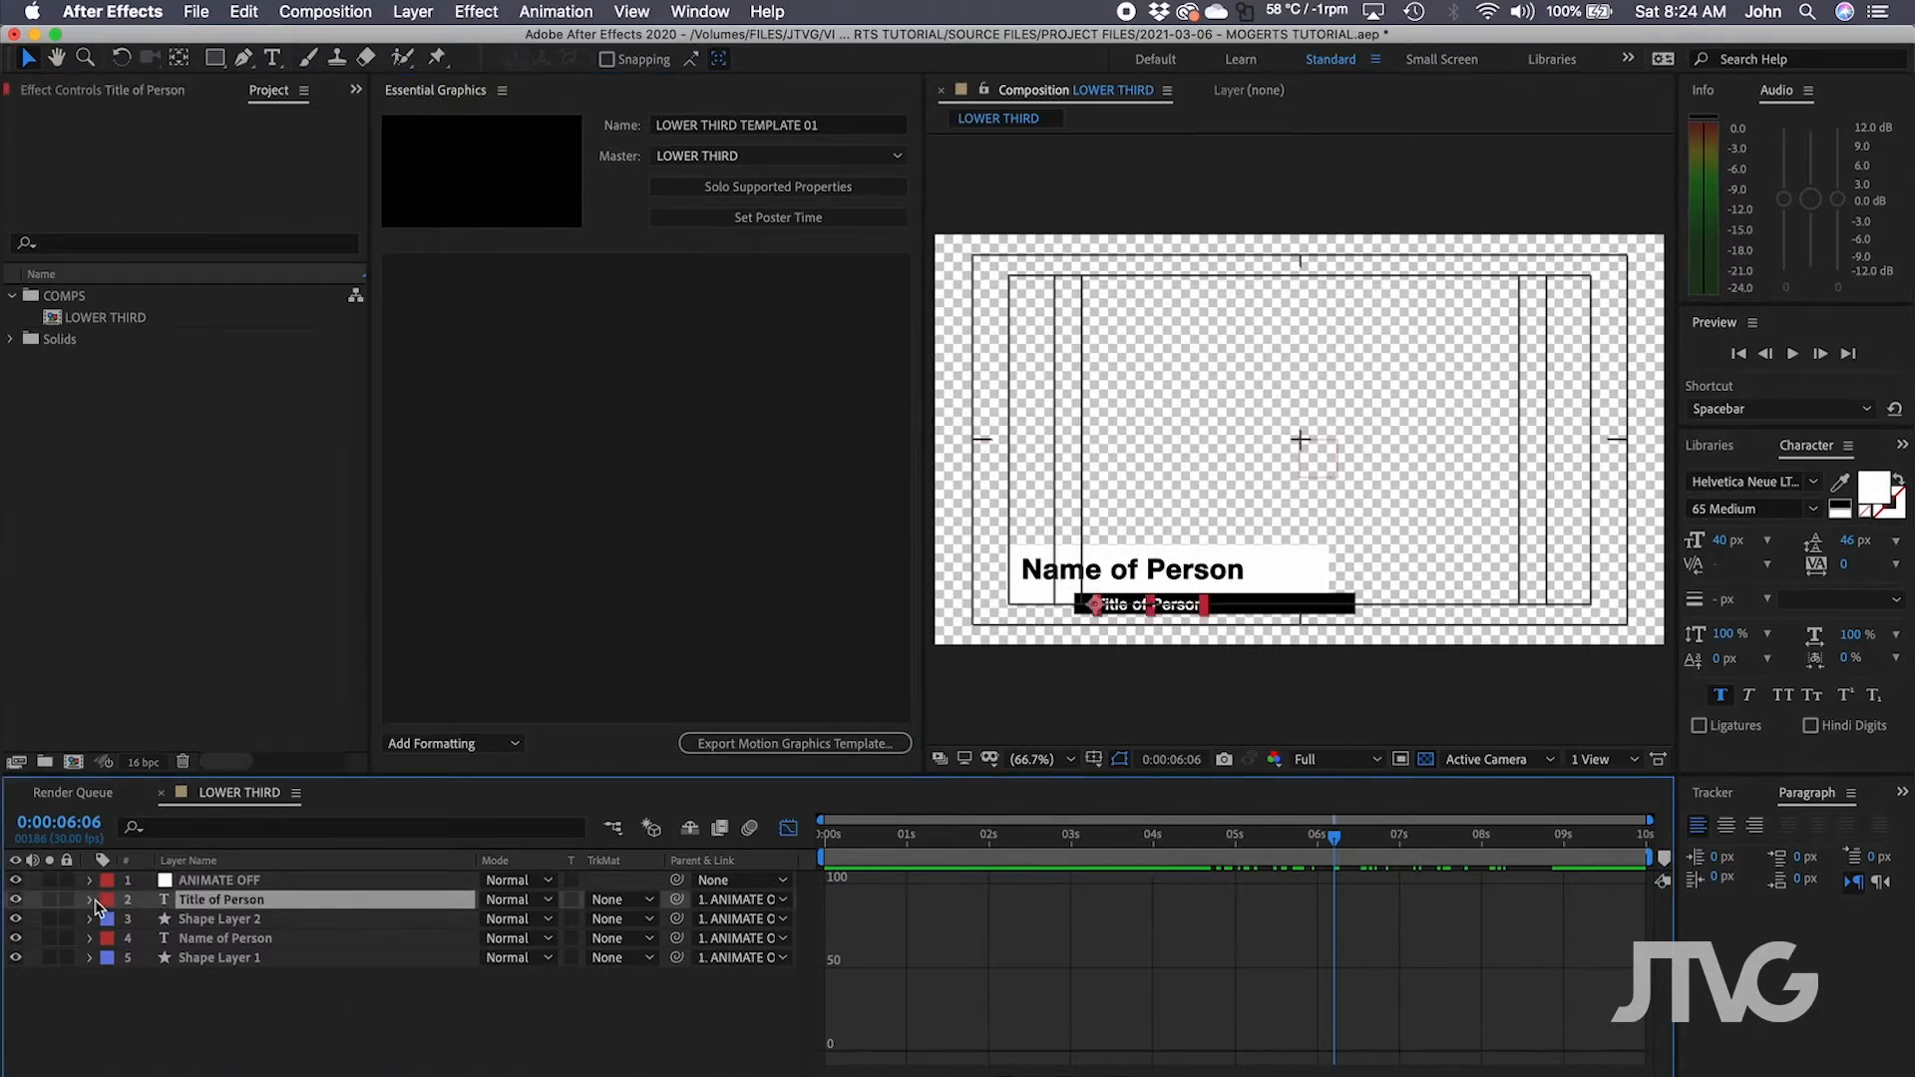
click(91, 899)
click(110, 919)
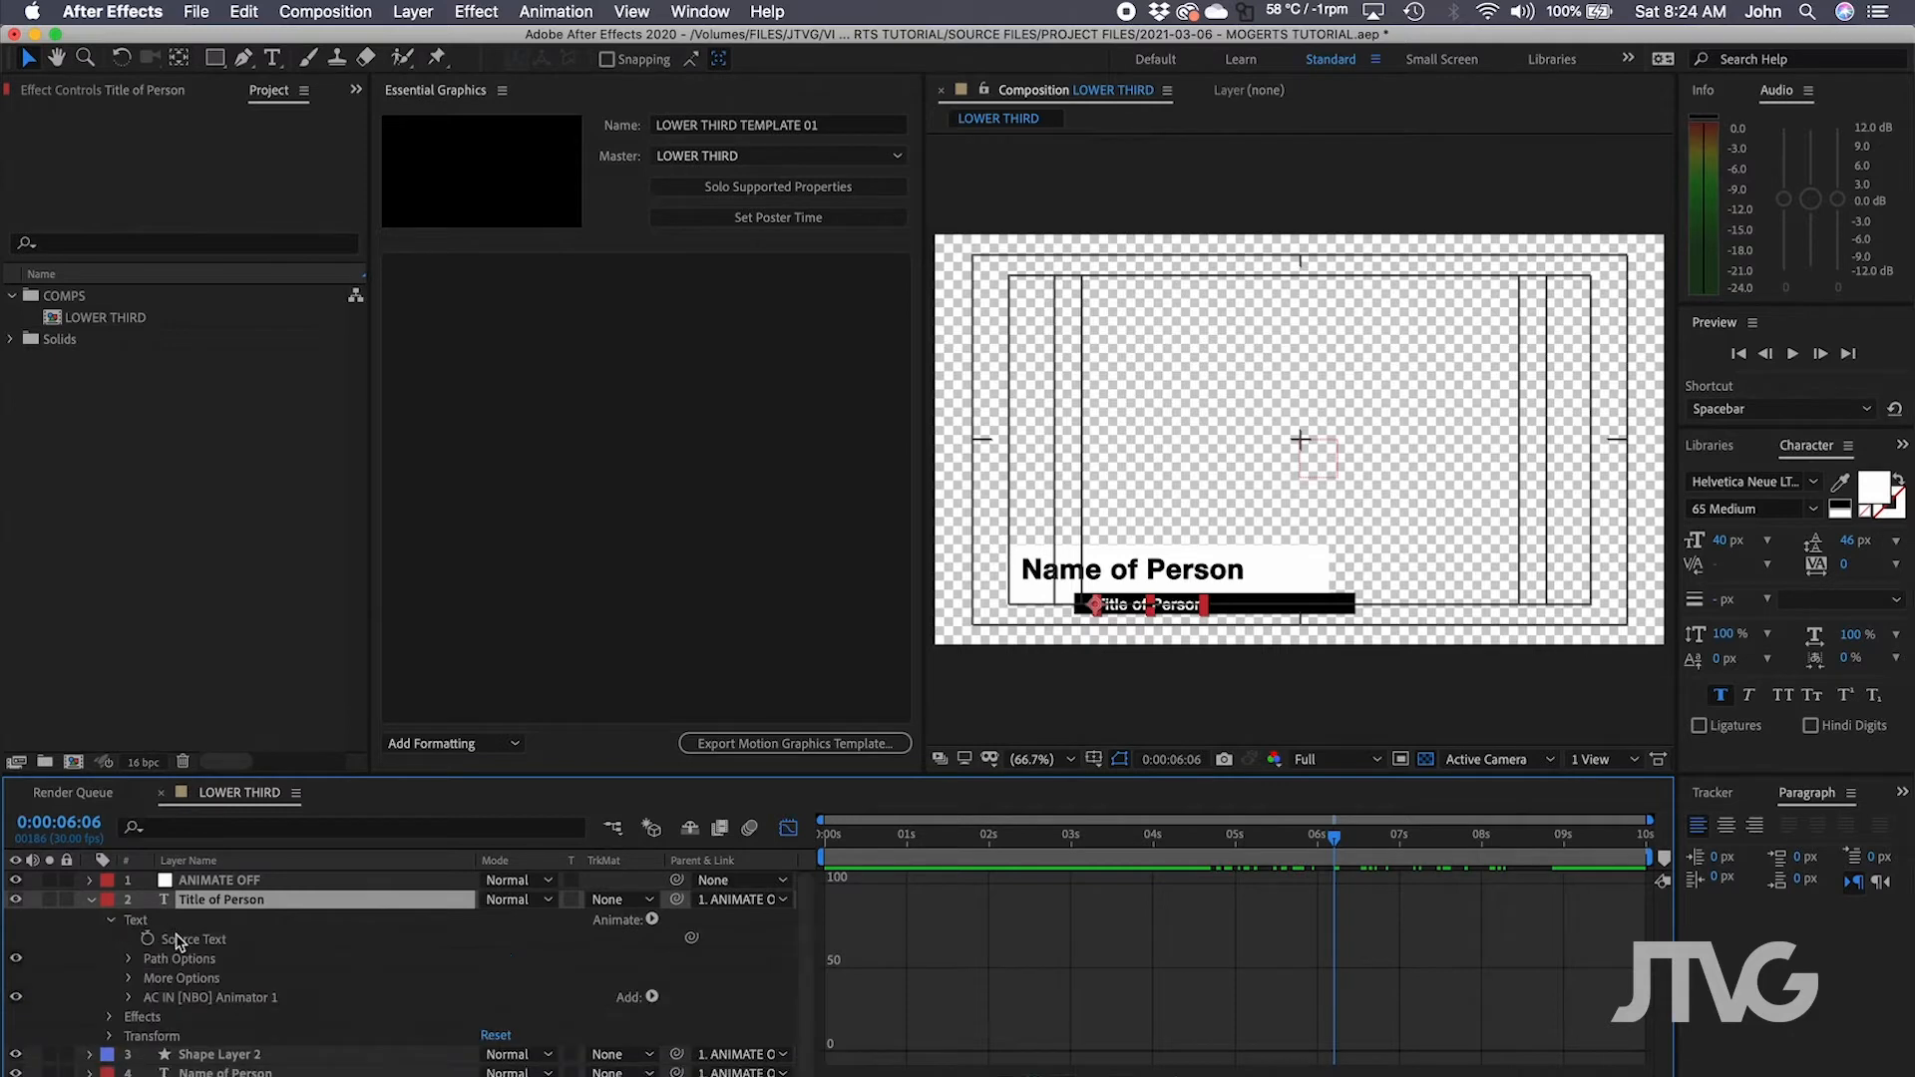
click(181, 940)
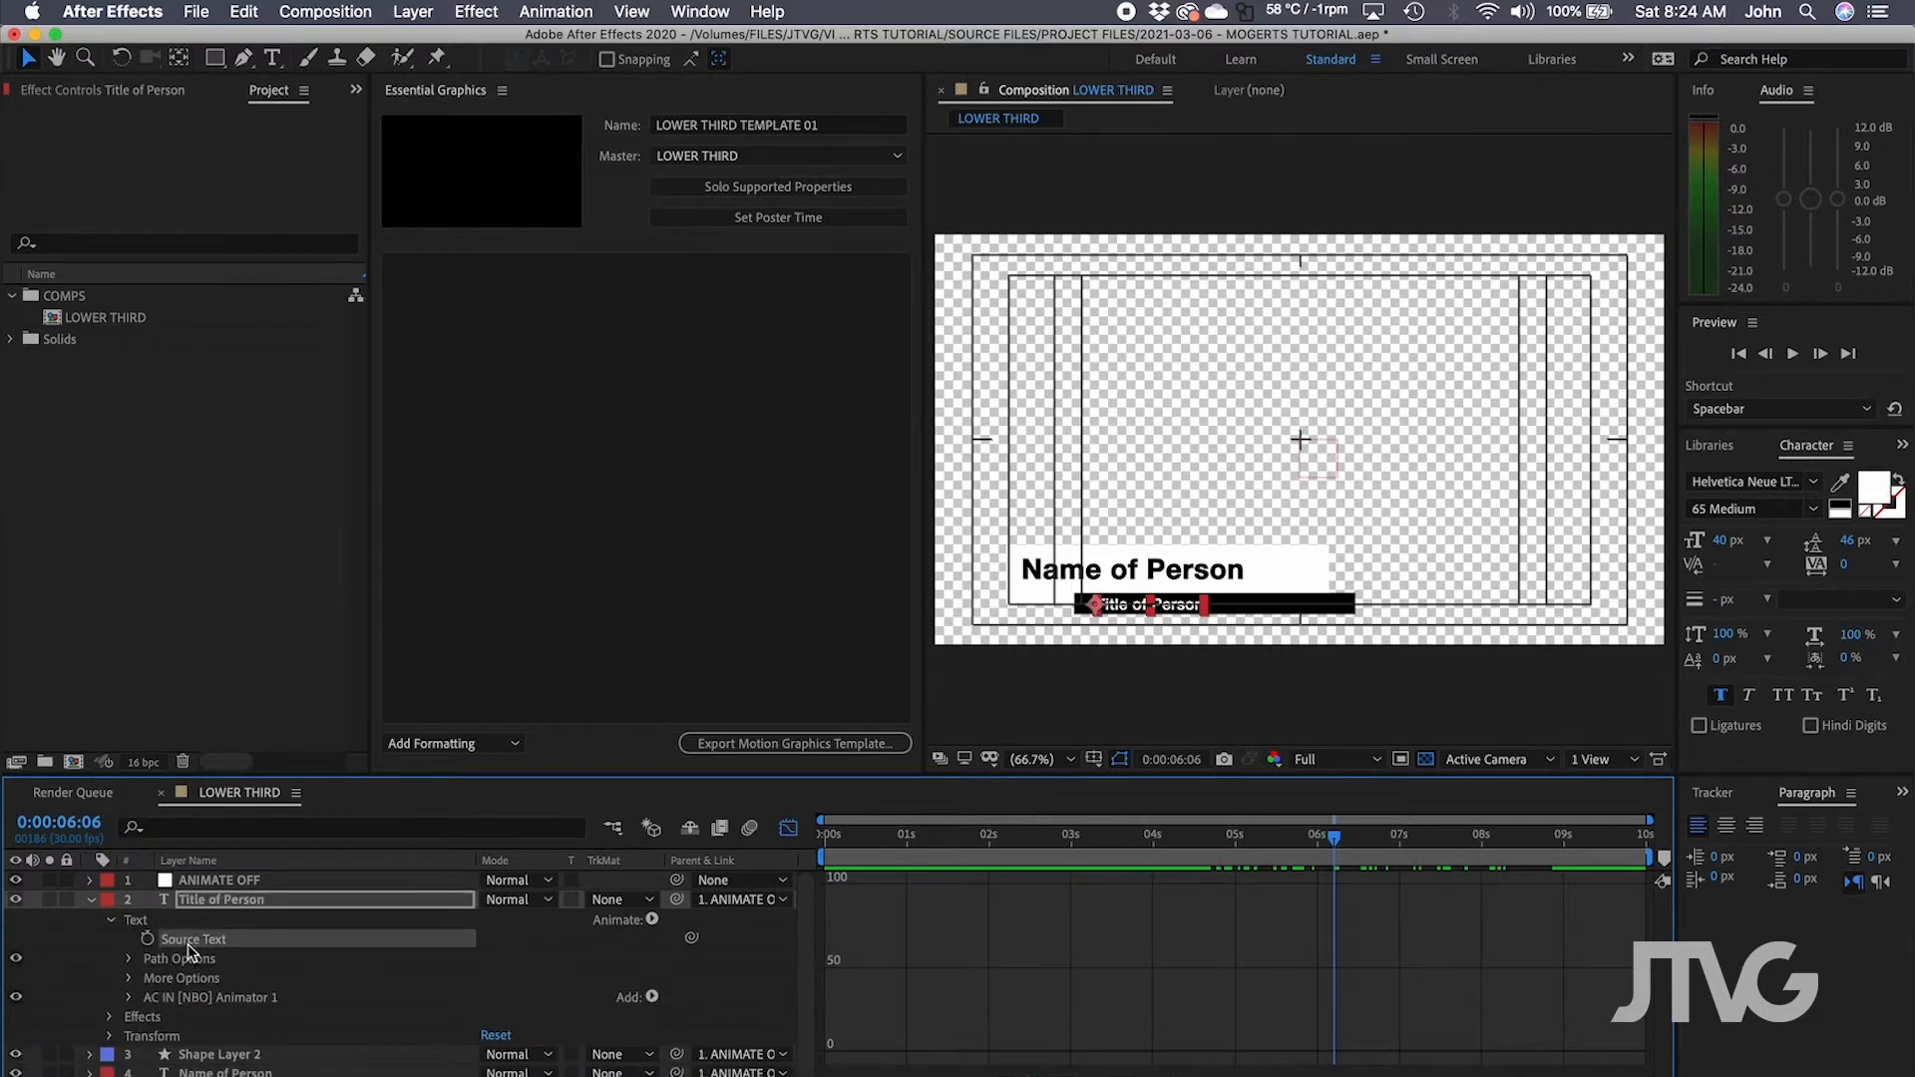
drag(190, 949, 574, 525)
click(501, 279)
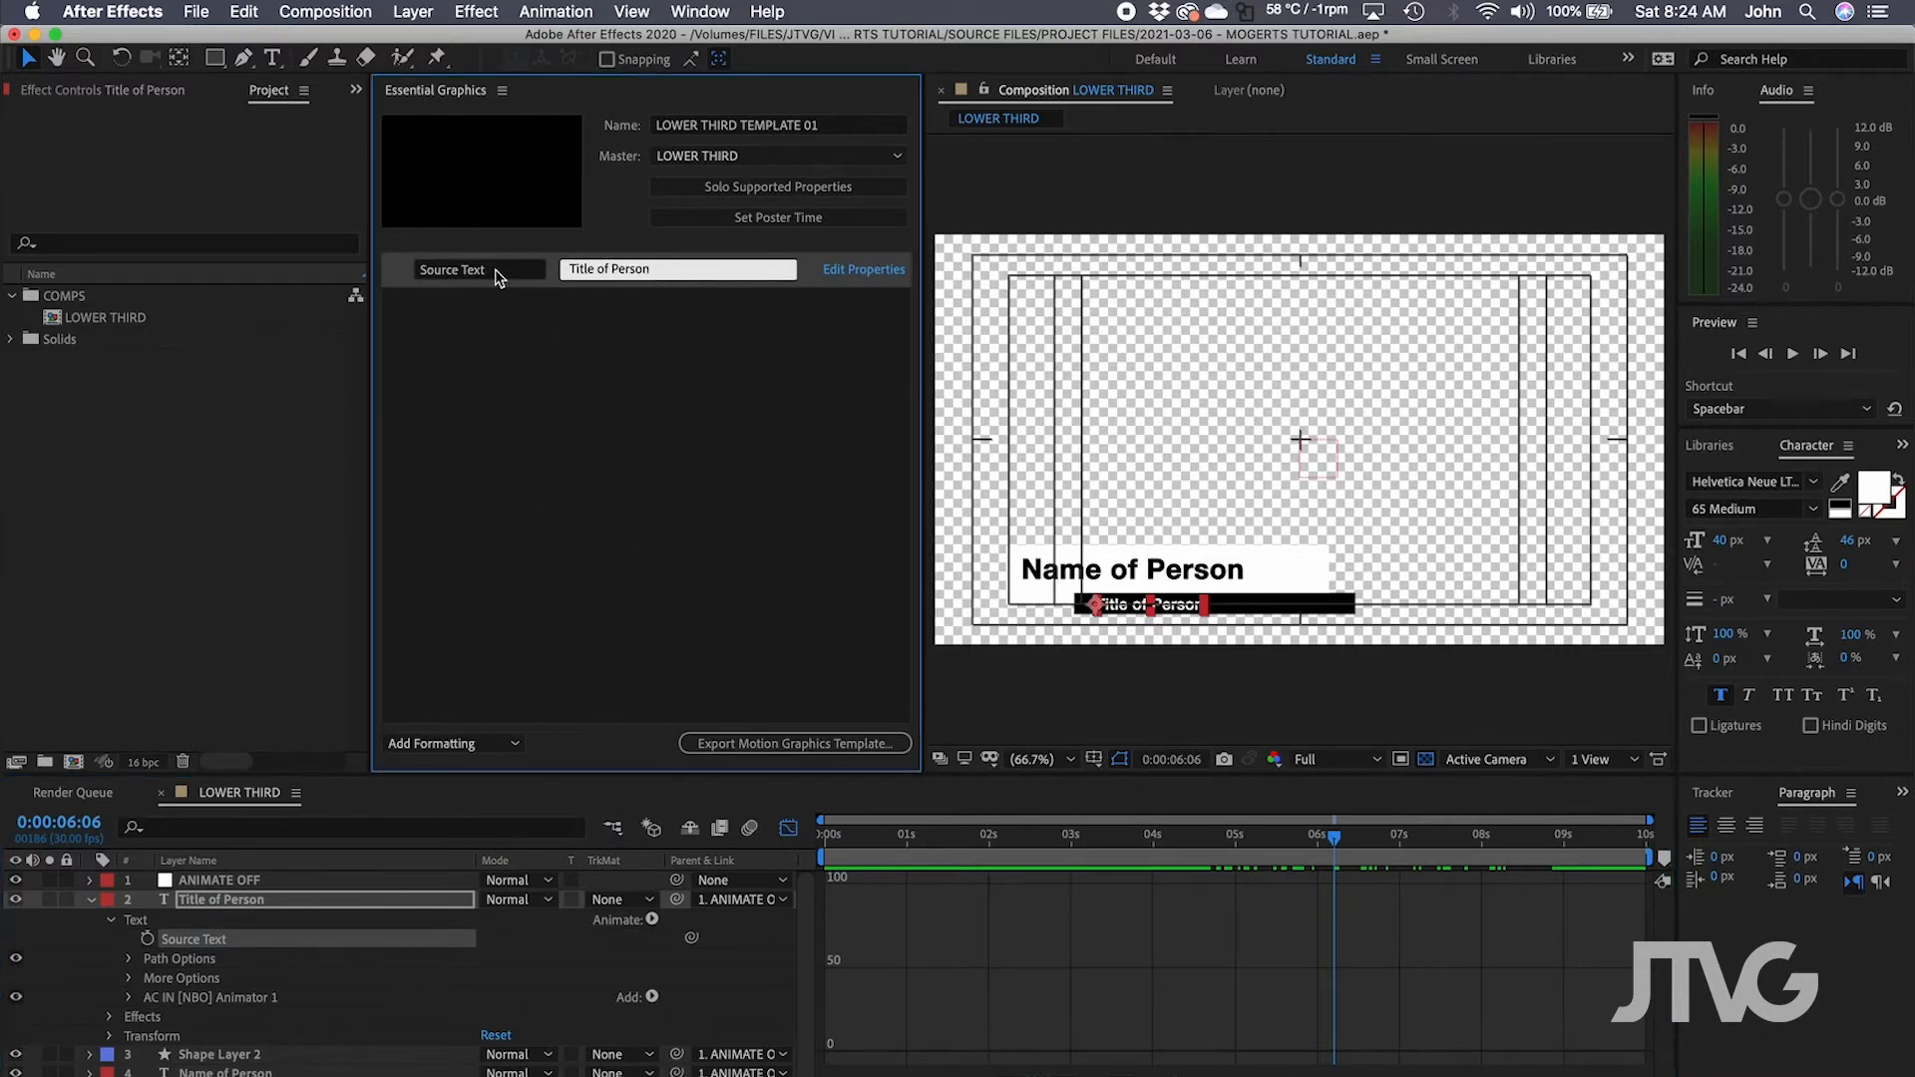
click(497, 278)
text(T)
click(620, 339)
Add the Name of Person layer's Source Text to Essential Graphics as 'Name Text'.
scroll(230, 932, down, 1)
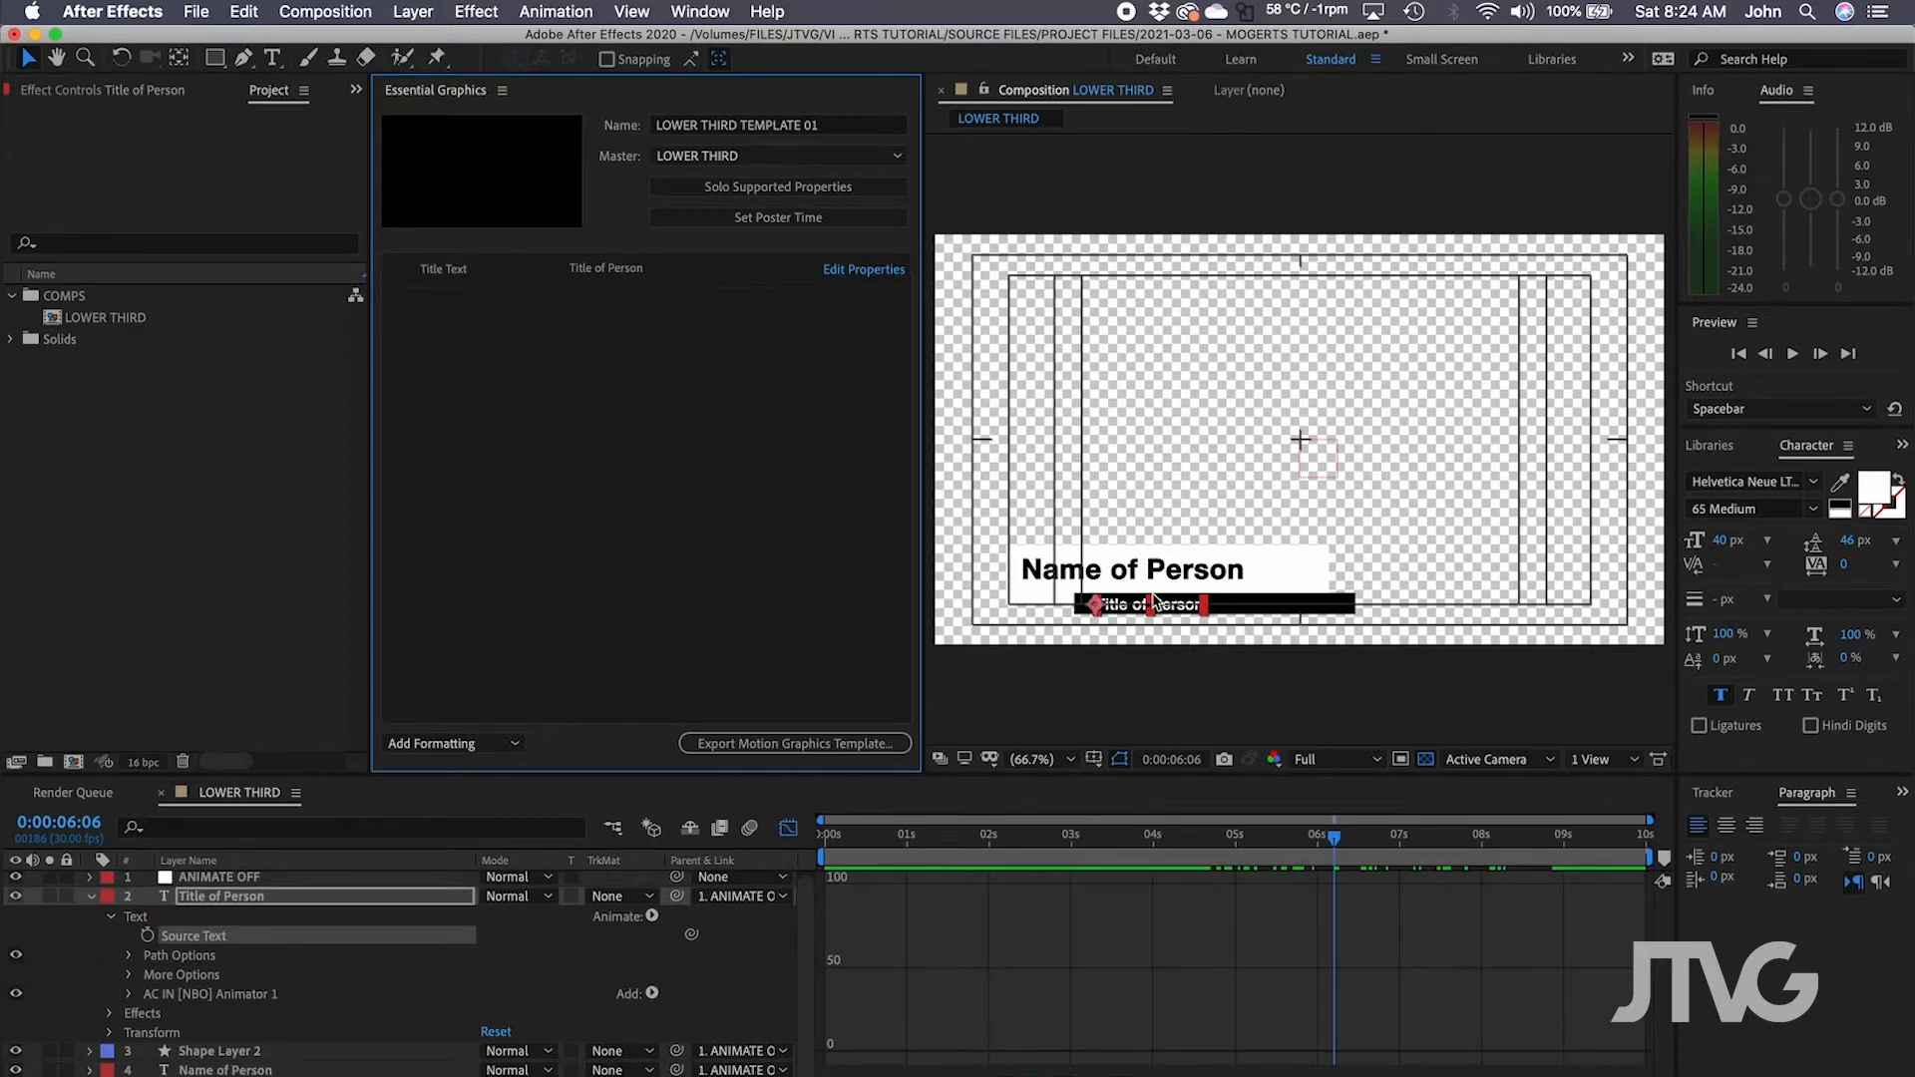
click(220, 1068)
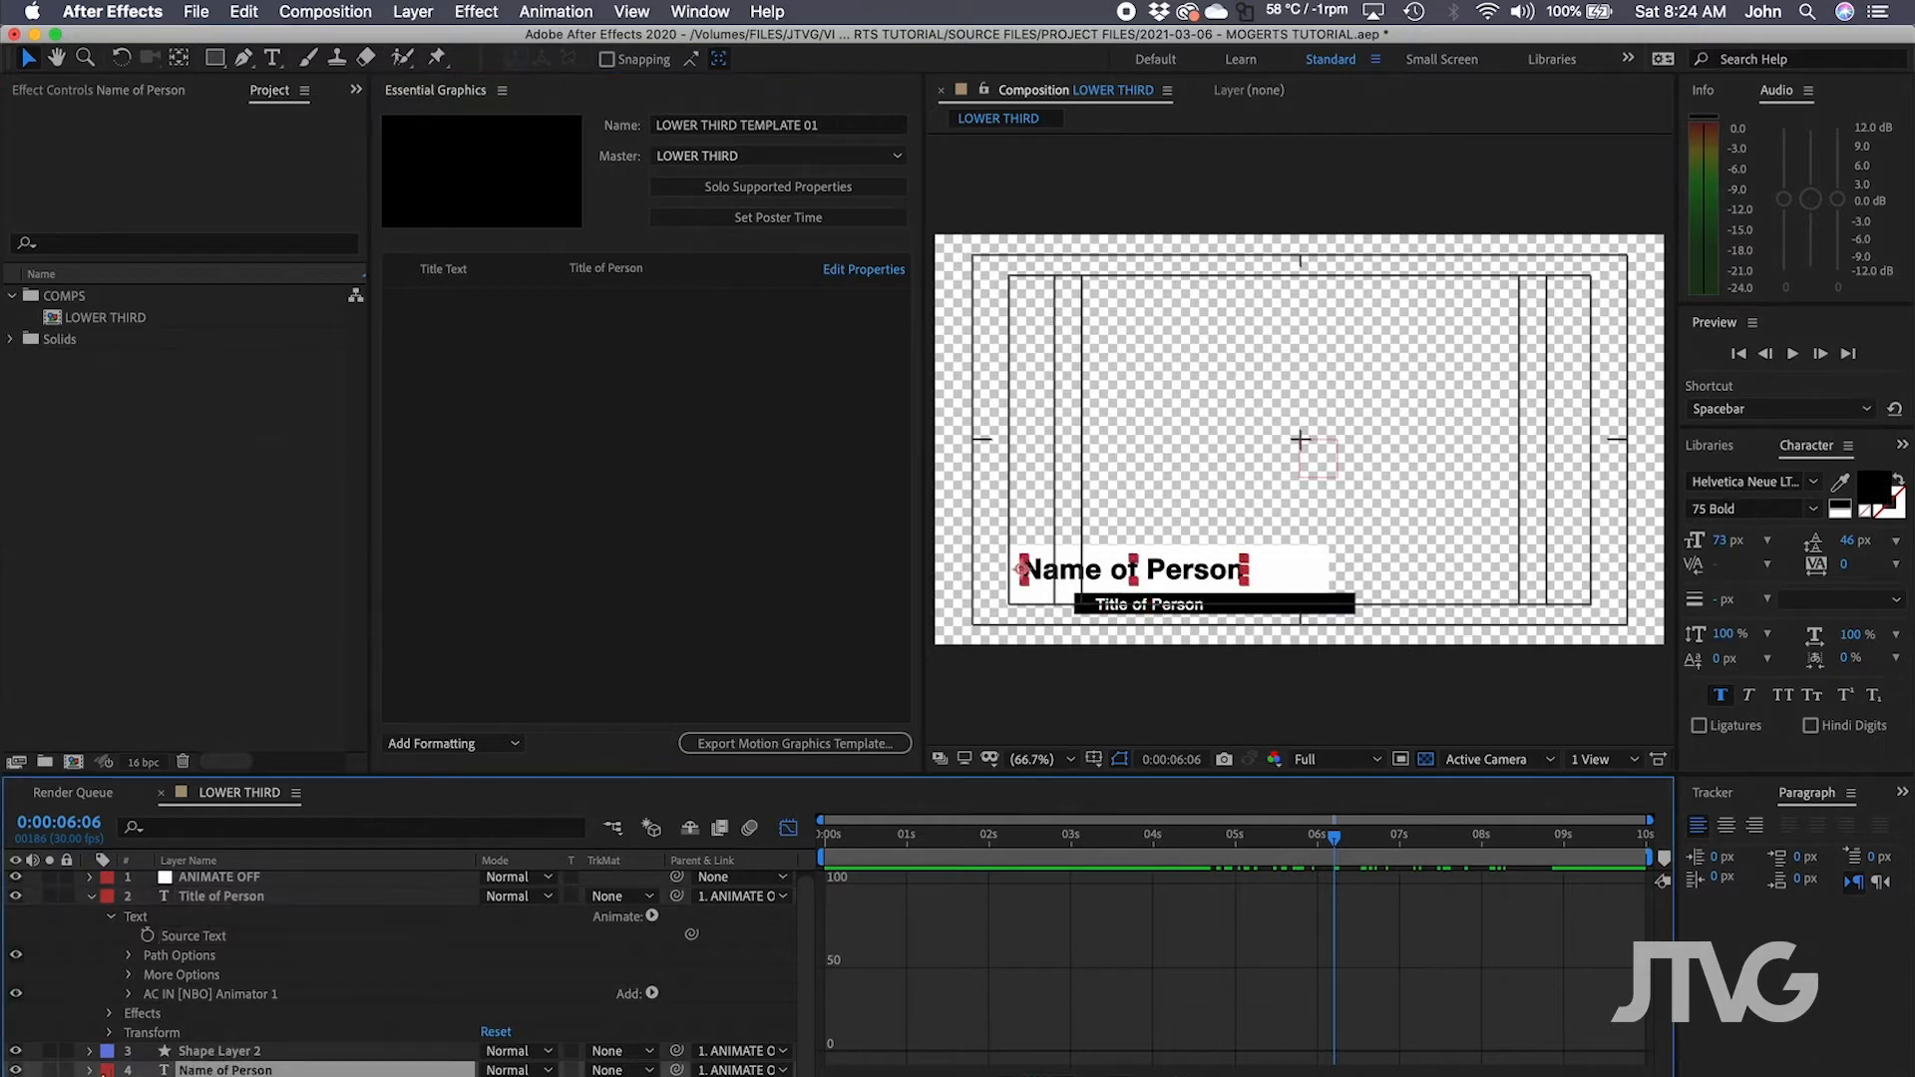
click(91, 1071)
scroll(247, 1051, down, 3)
click(110, 1035)
scroll(164, 1036, down, 1)
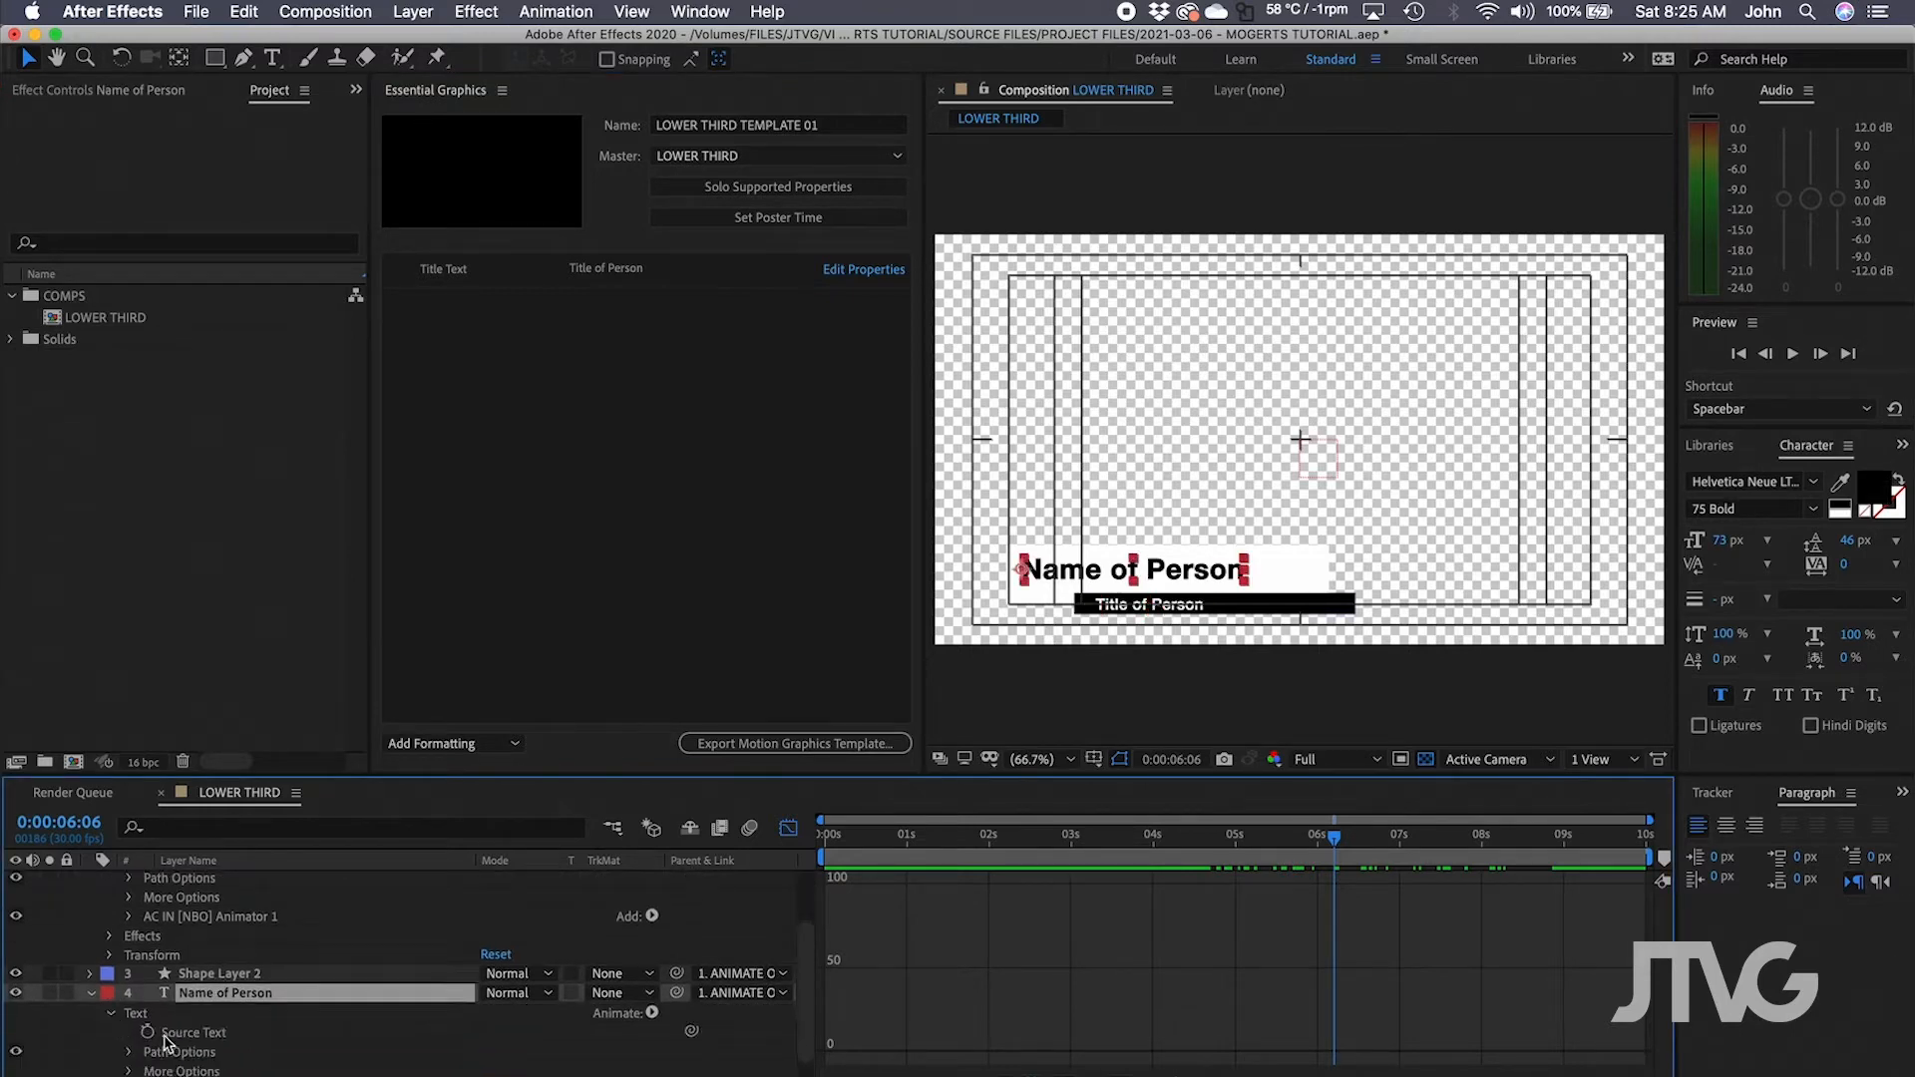
drag(201, 1037, 558, 576)
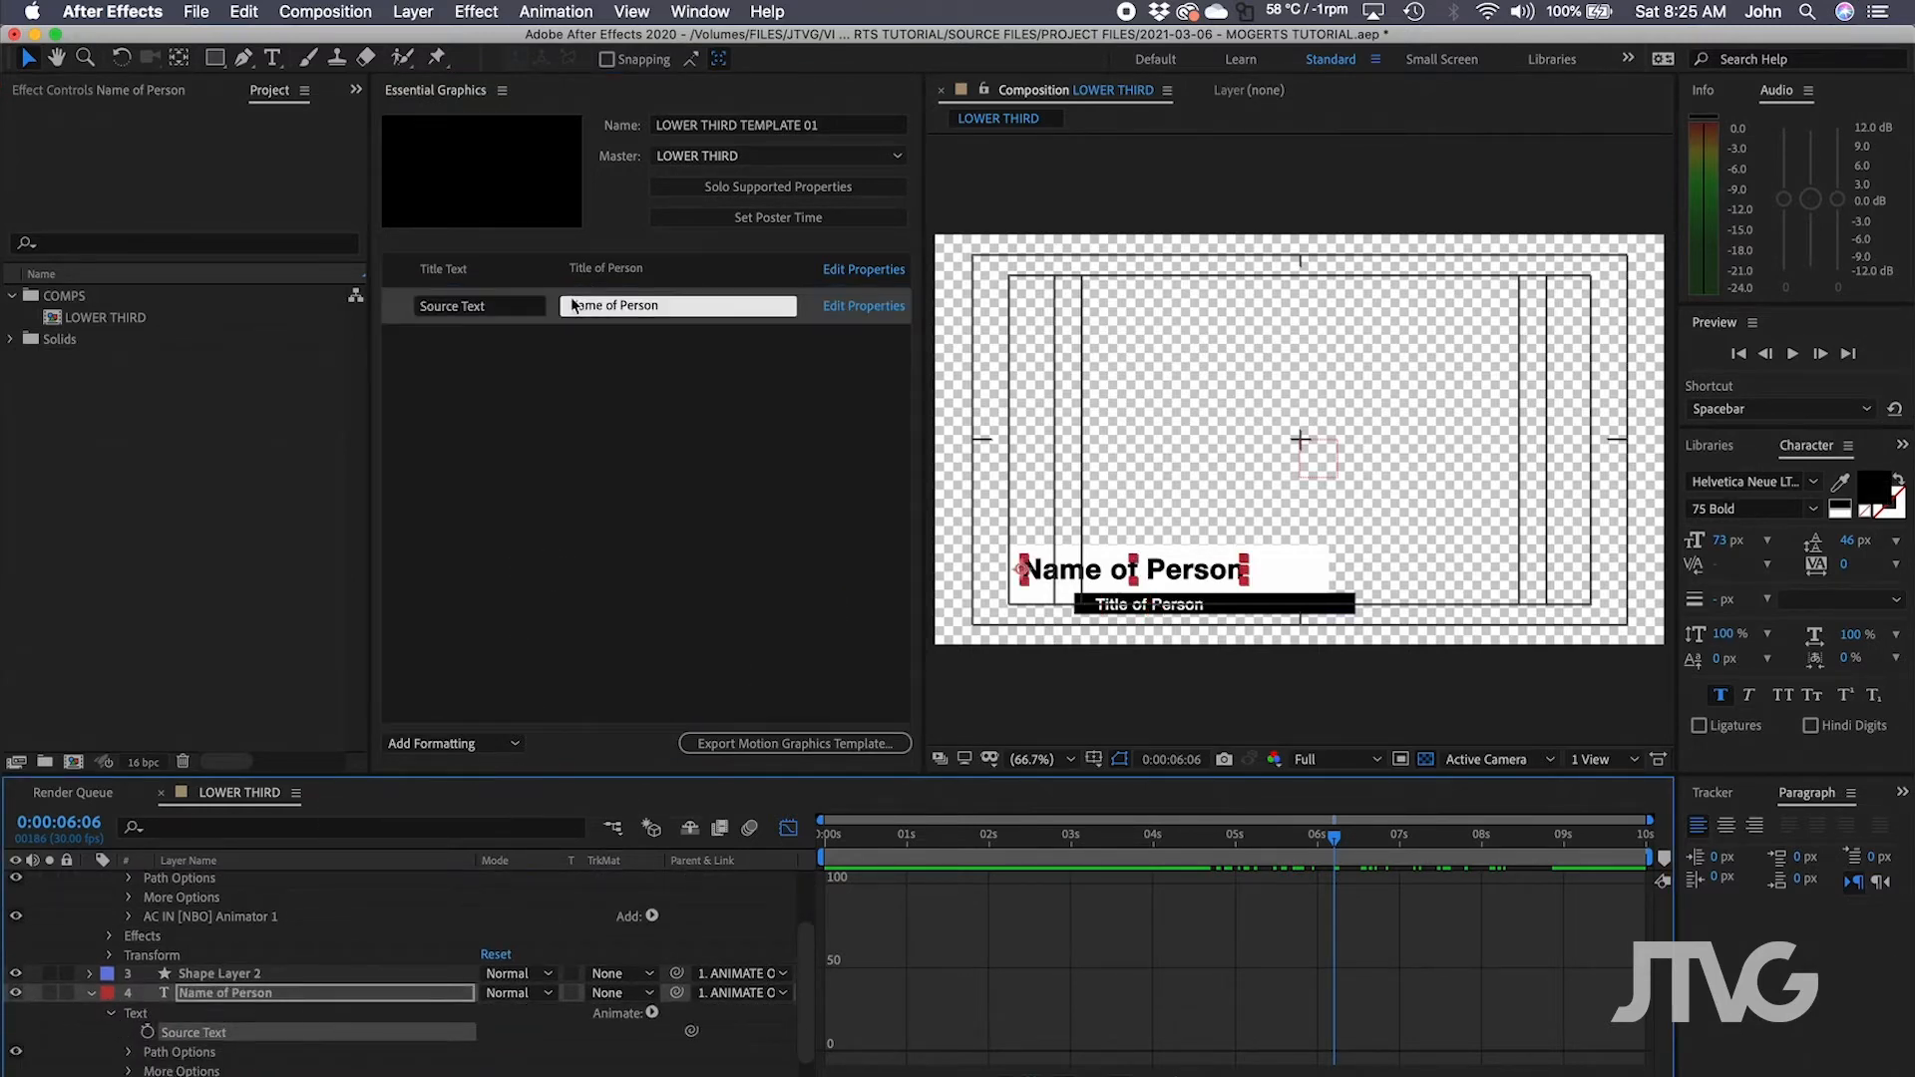
click(519, 312)
text(Nam)
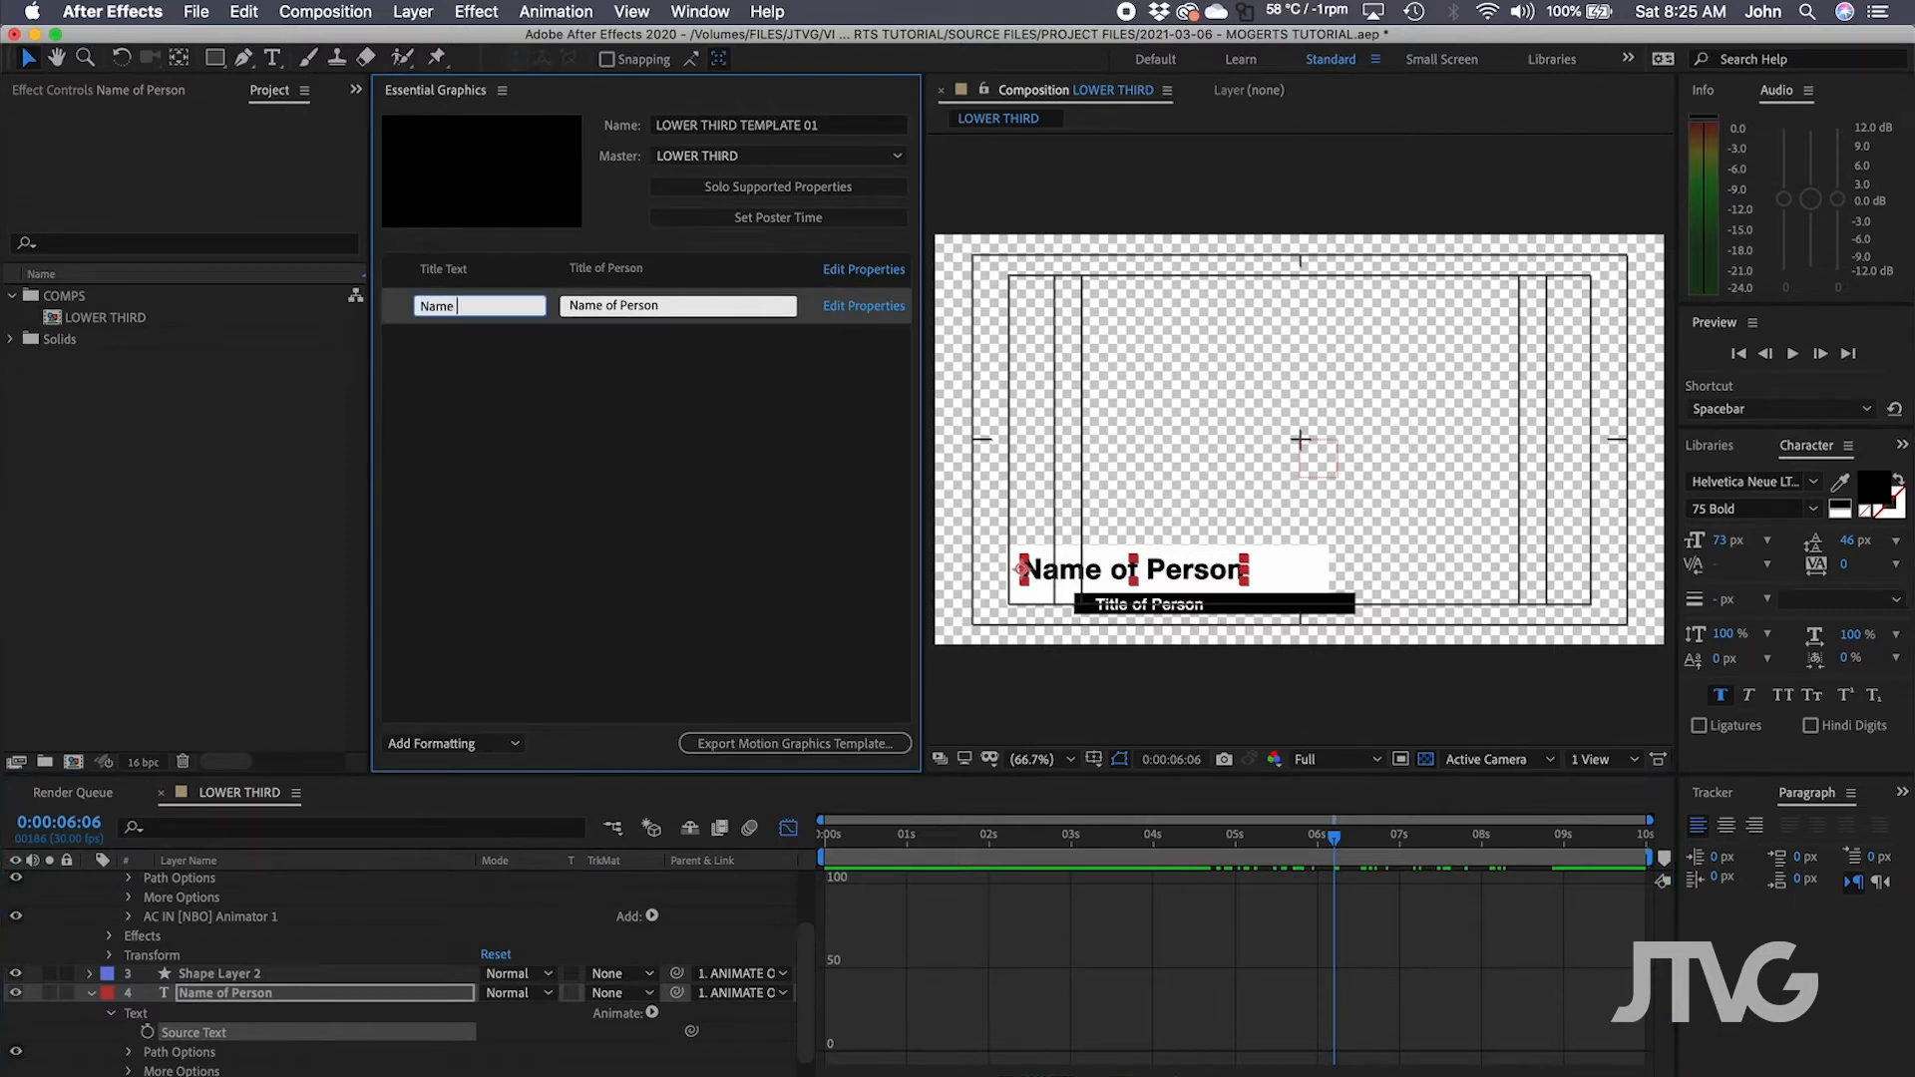
key(Return)
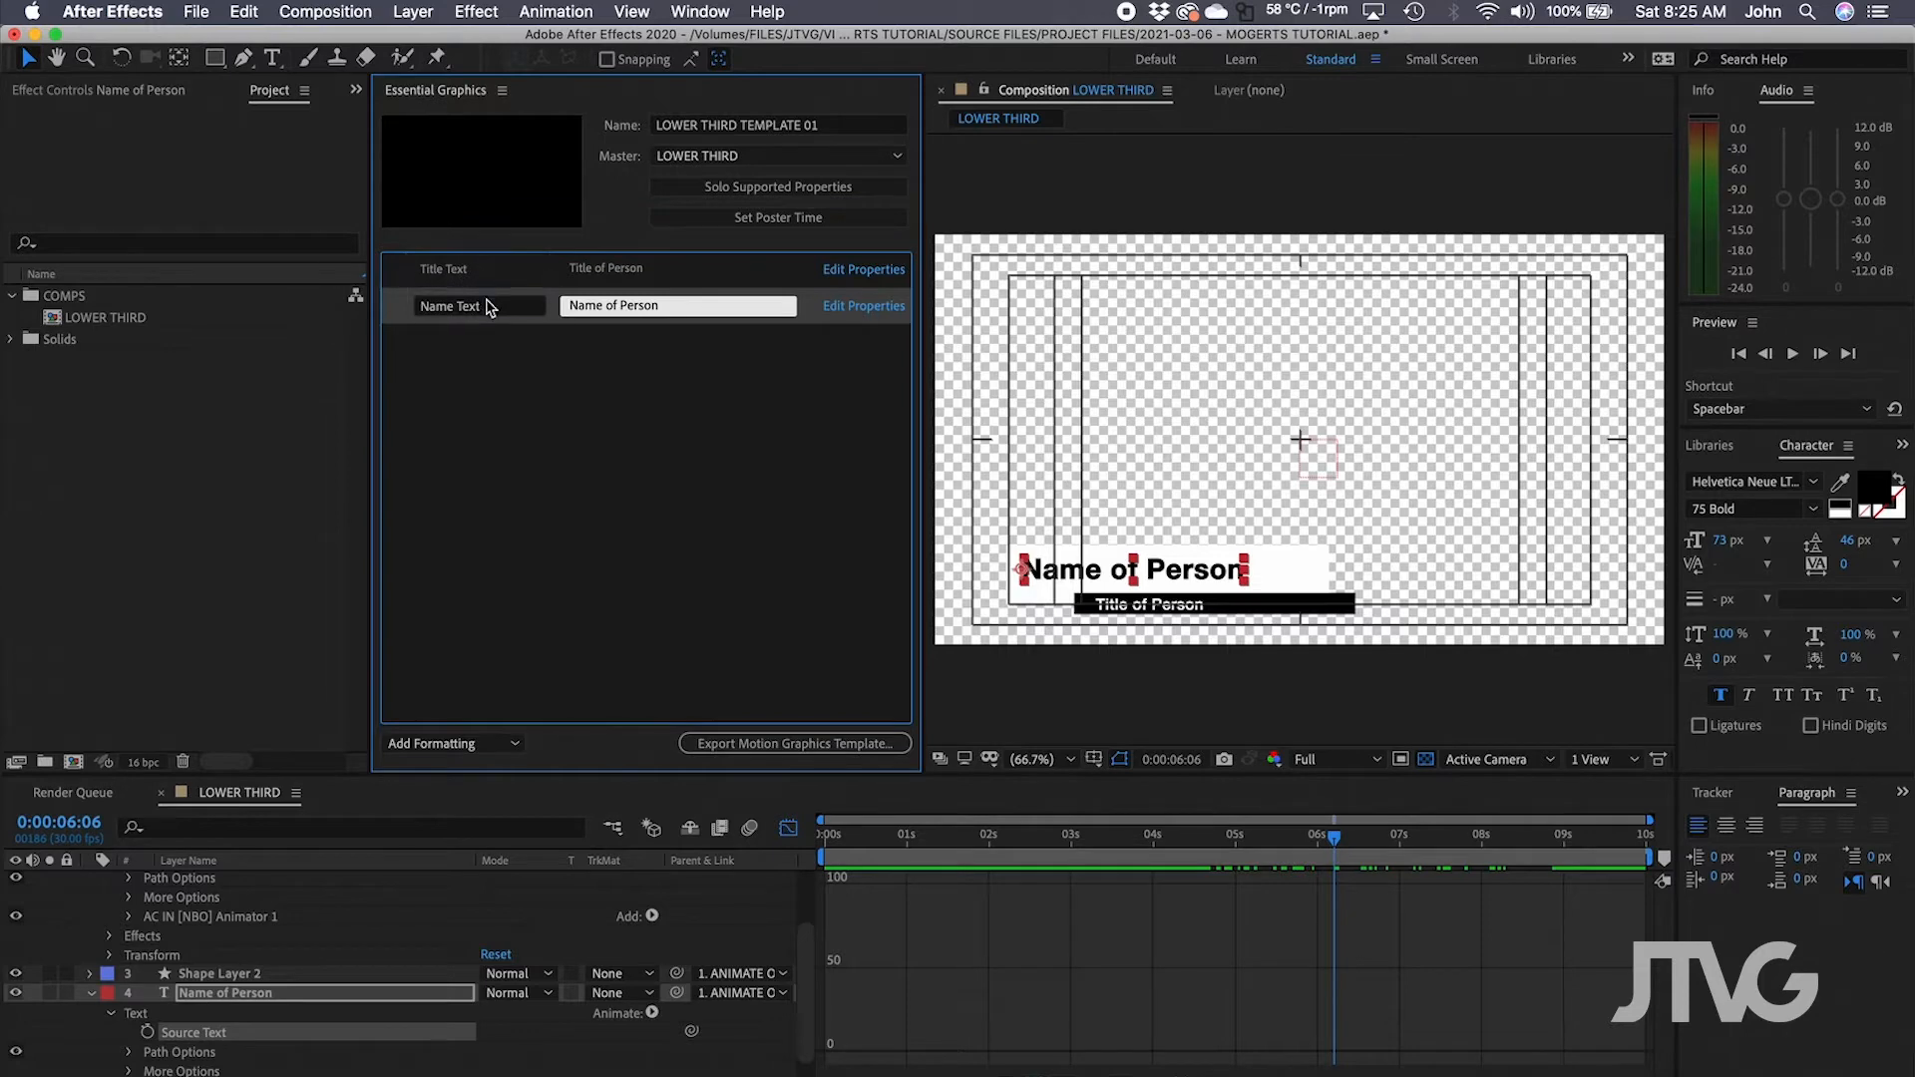
Reorder the controls so Name Text sits above Title Text.
click(485, 275)
drag(485, 336, 498, 338)
click(510, 394)
click(453, 271)
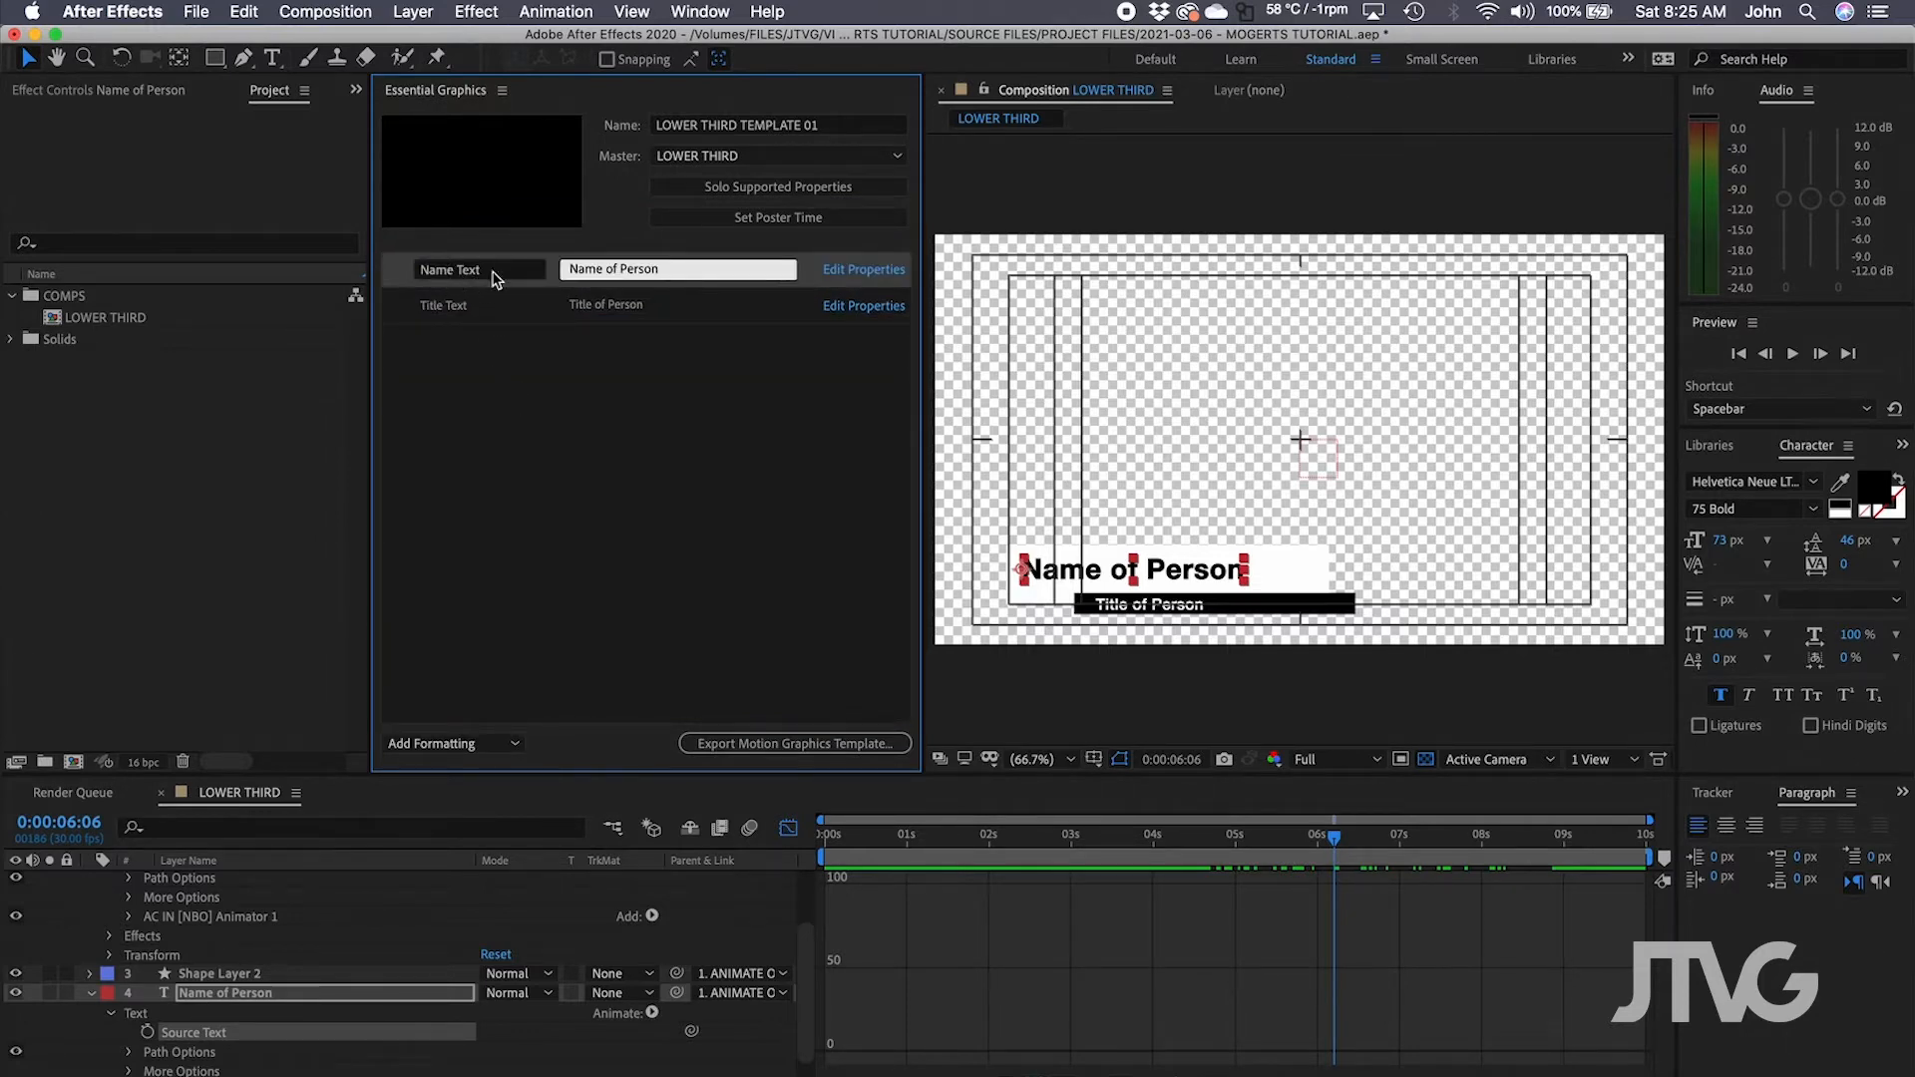
click(489, 312)
click(520, 402)
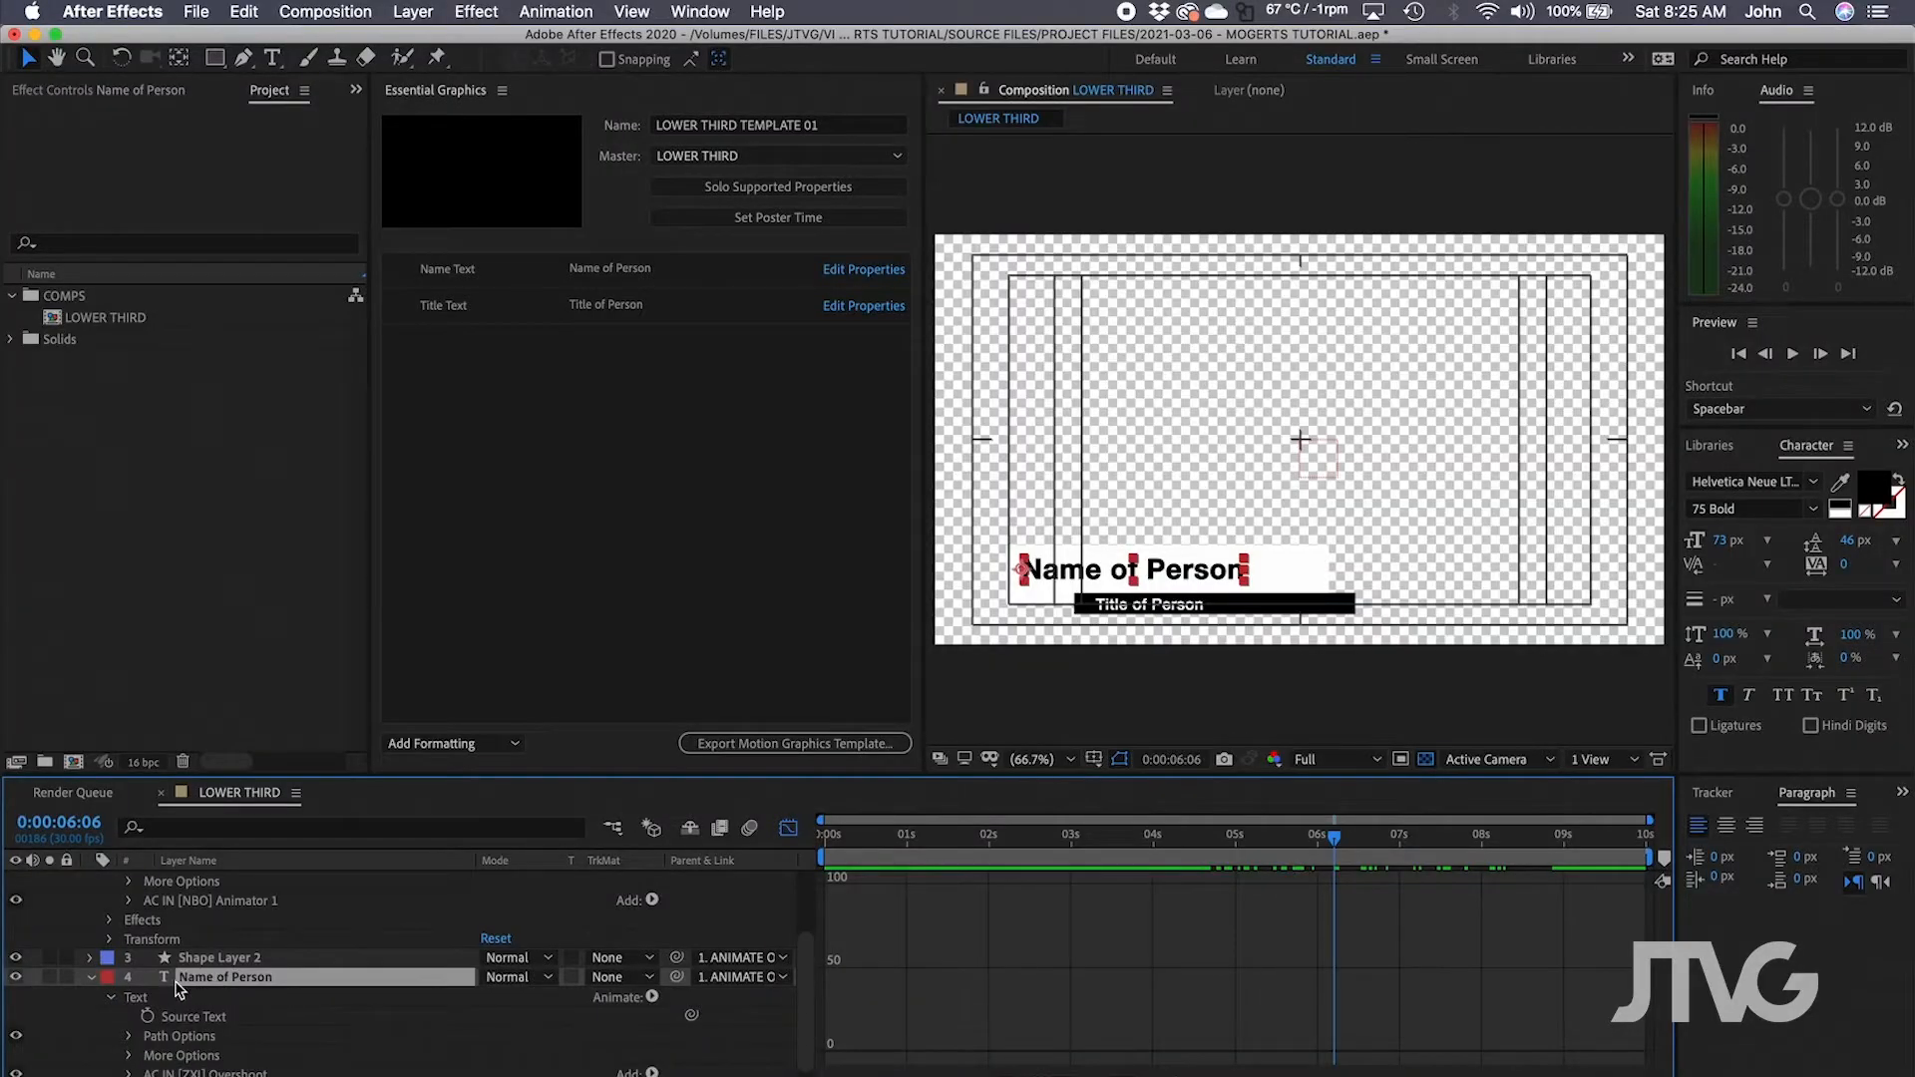
Scroll the timeline up to bring the Name of Person layer's Scale into view.
scroll(178, 987, up, 3)
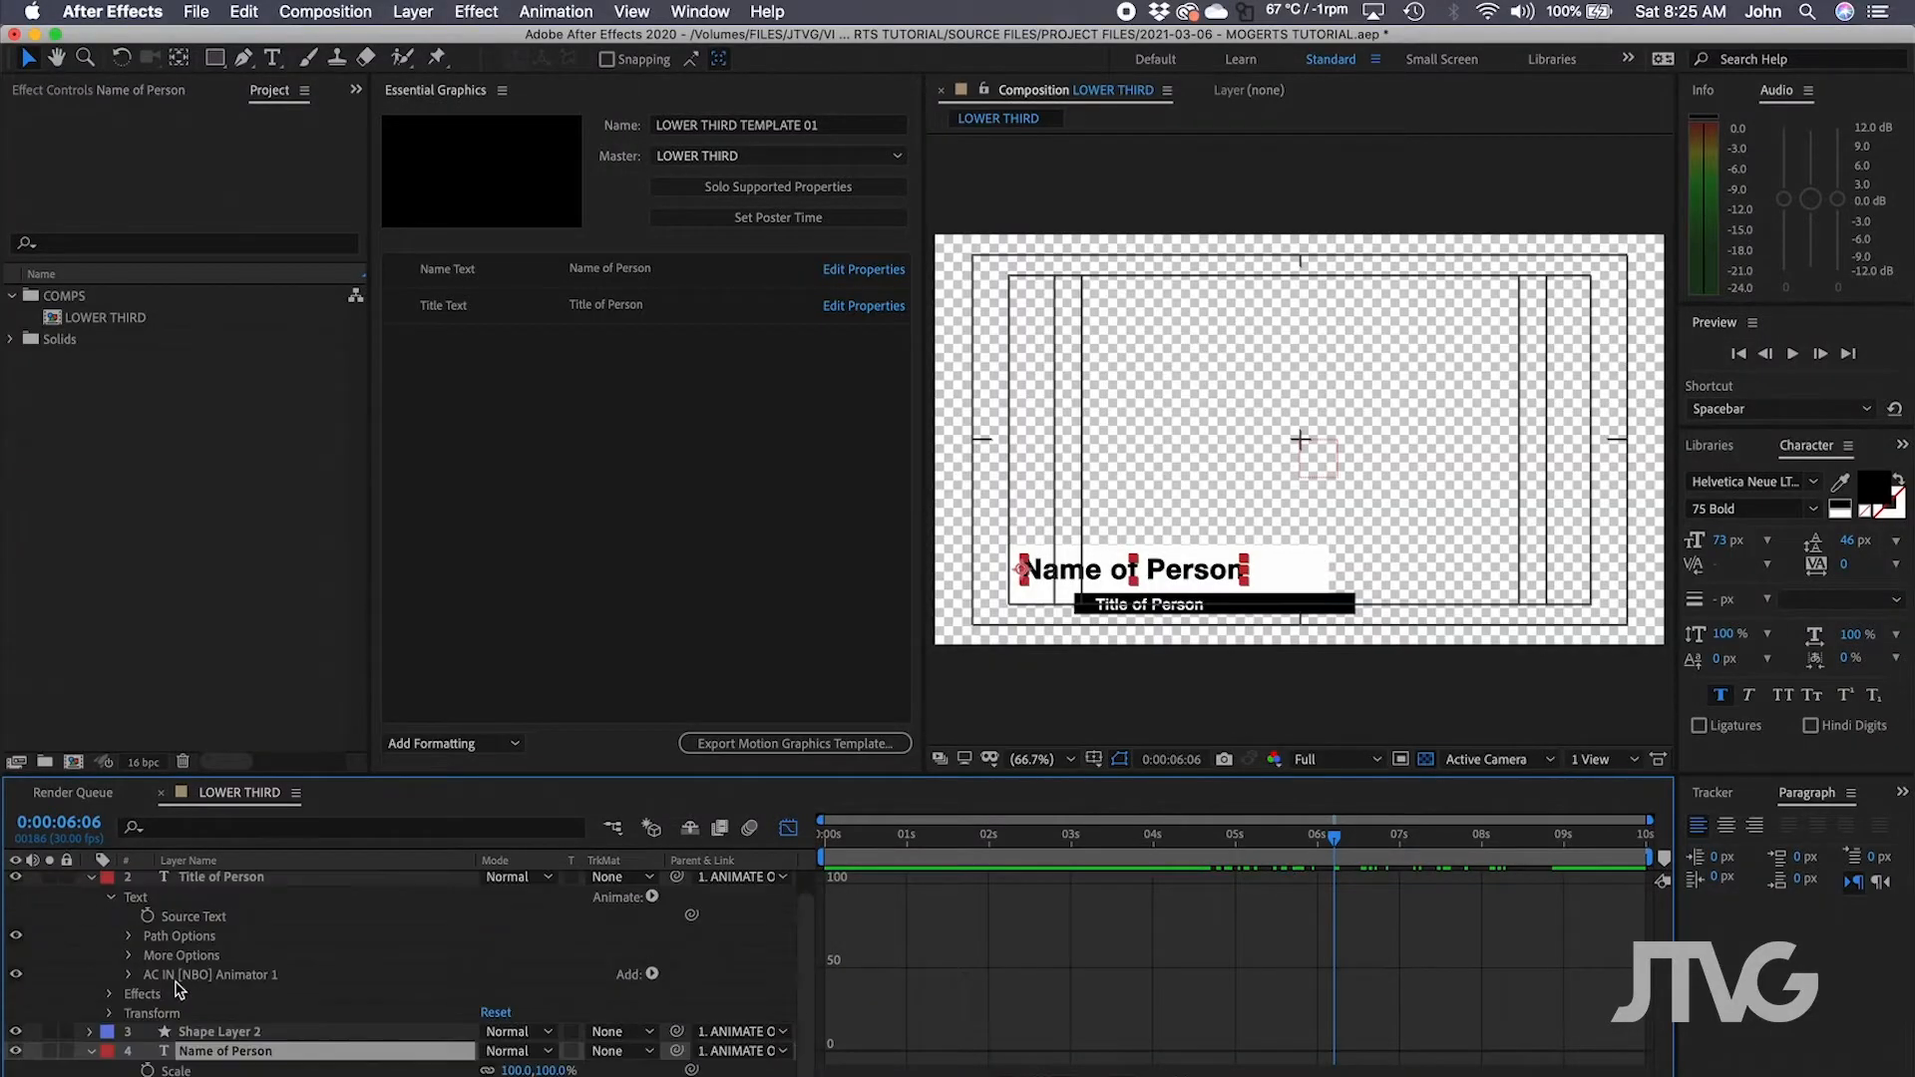
Add the Name of Person's Scale to the template as 'Name Size'.
click(204, 1070)
drag(189, 1070, 482, 332)
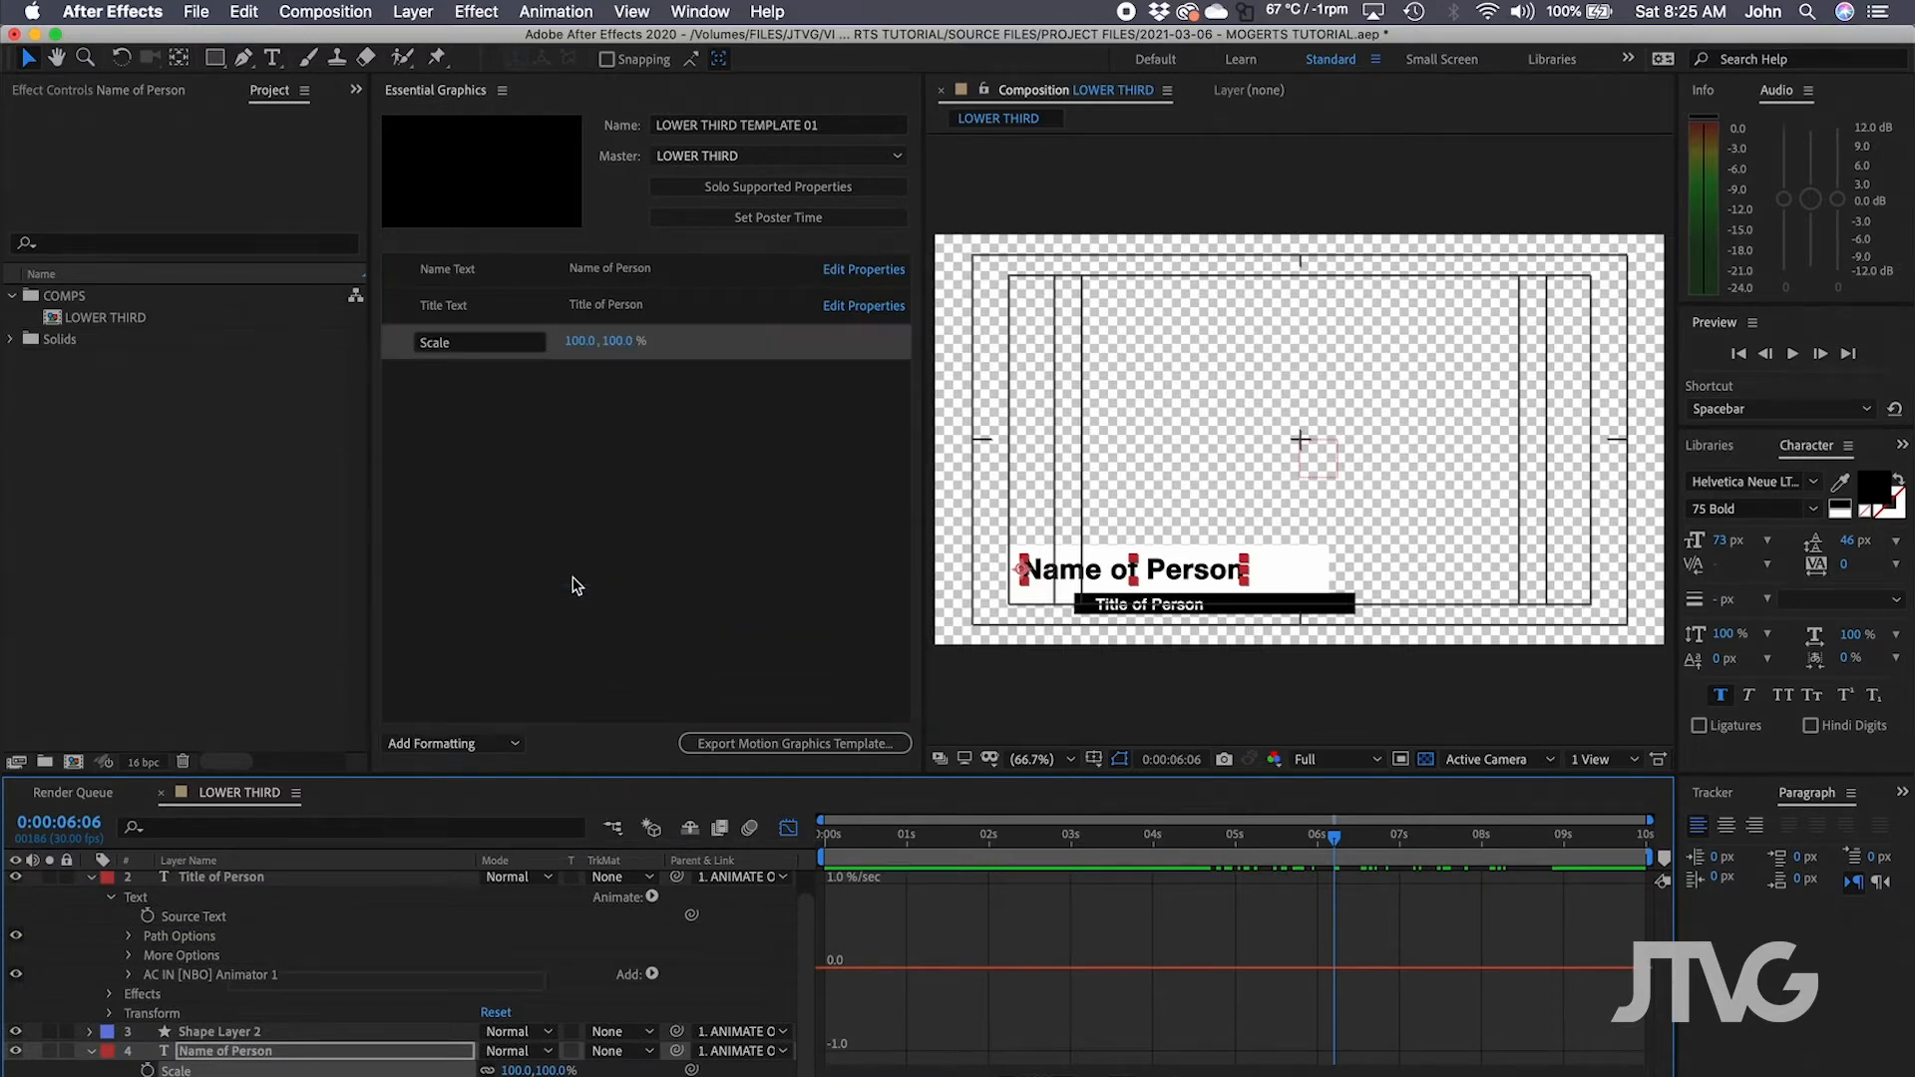
click(465, 347)
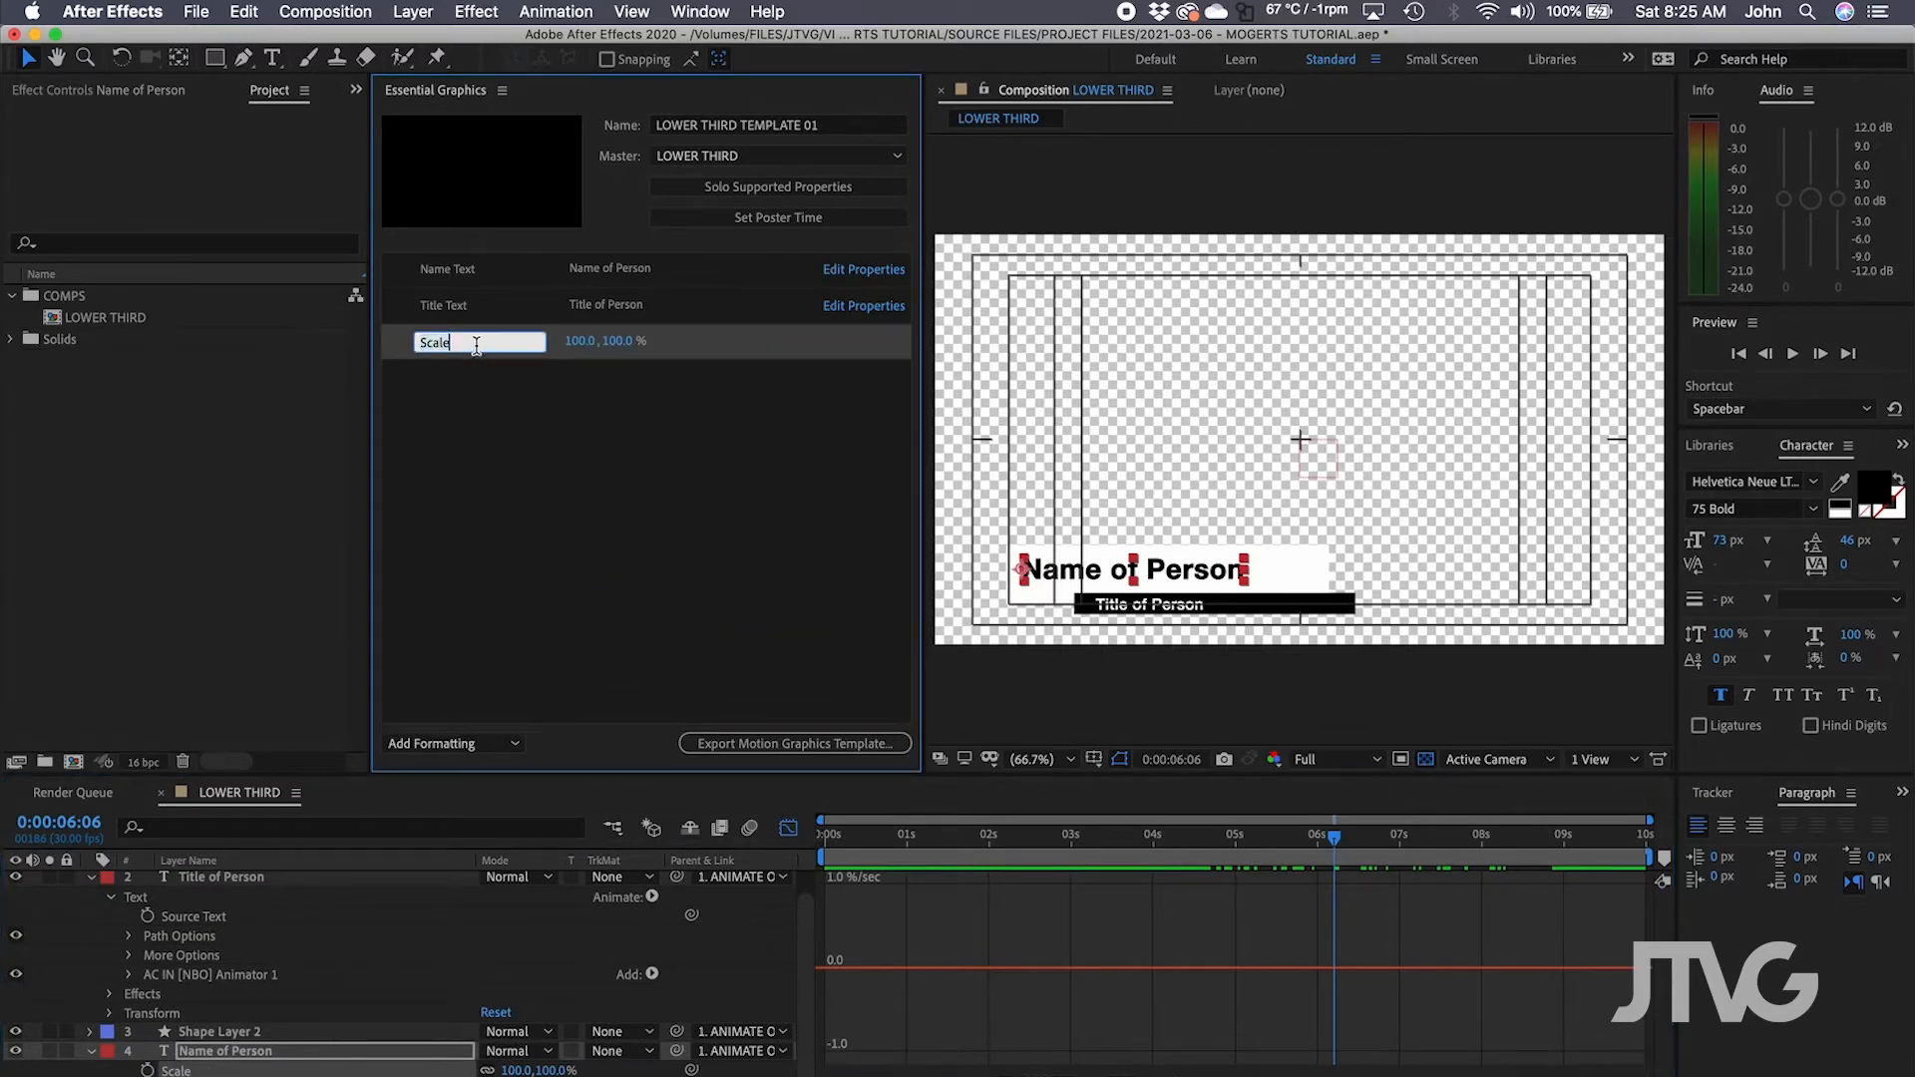
text(Name Size)
key(Return)
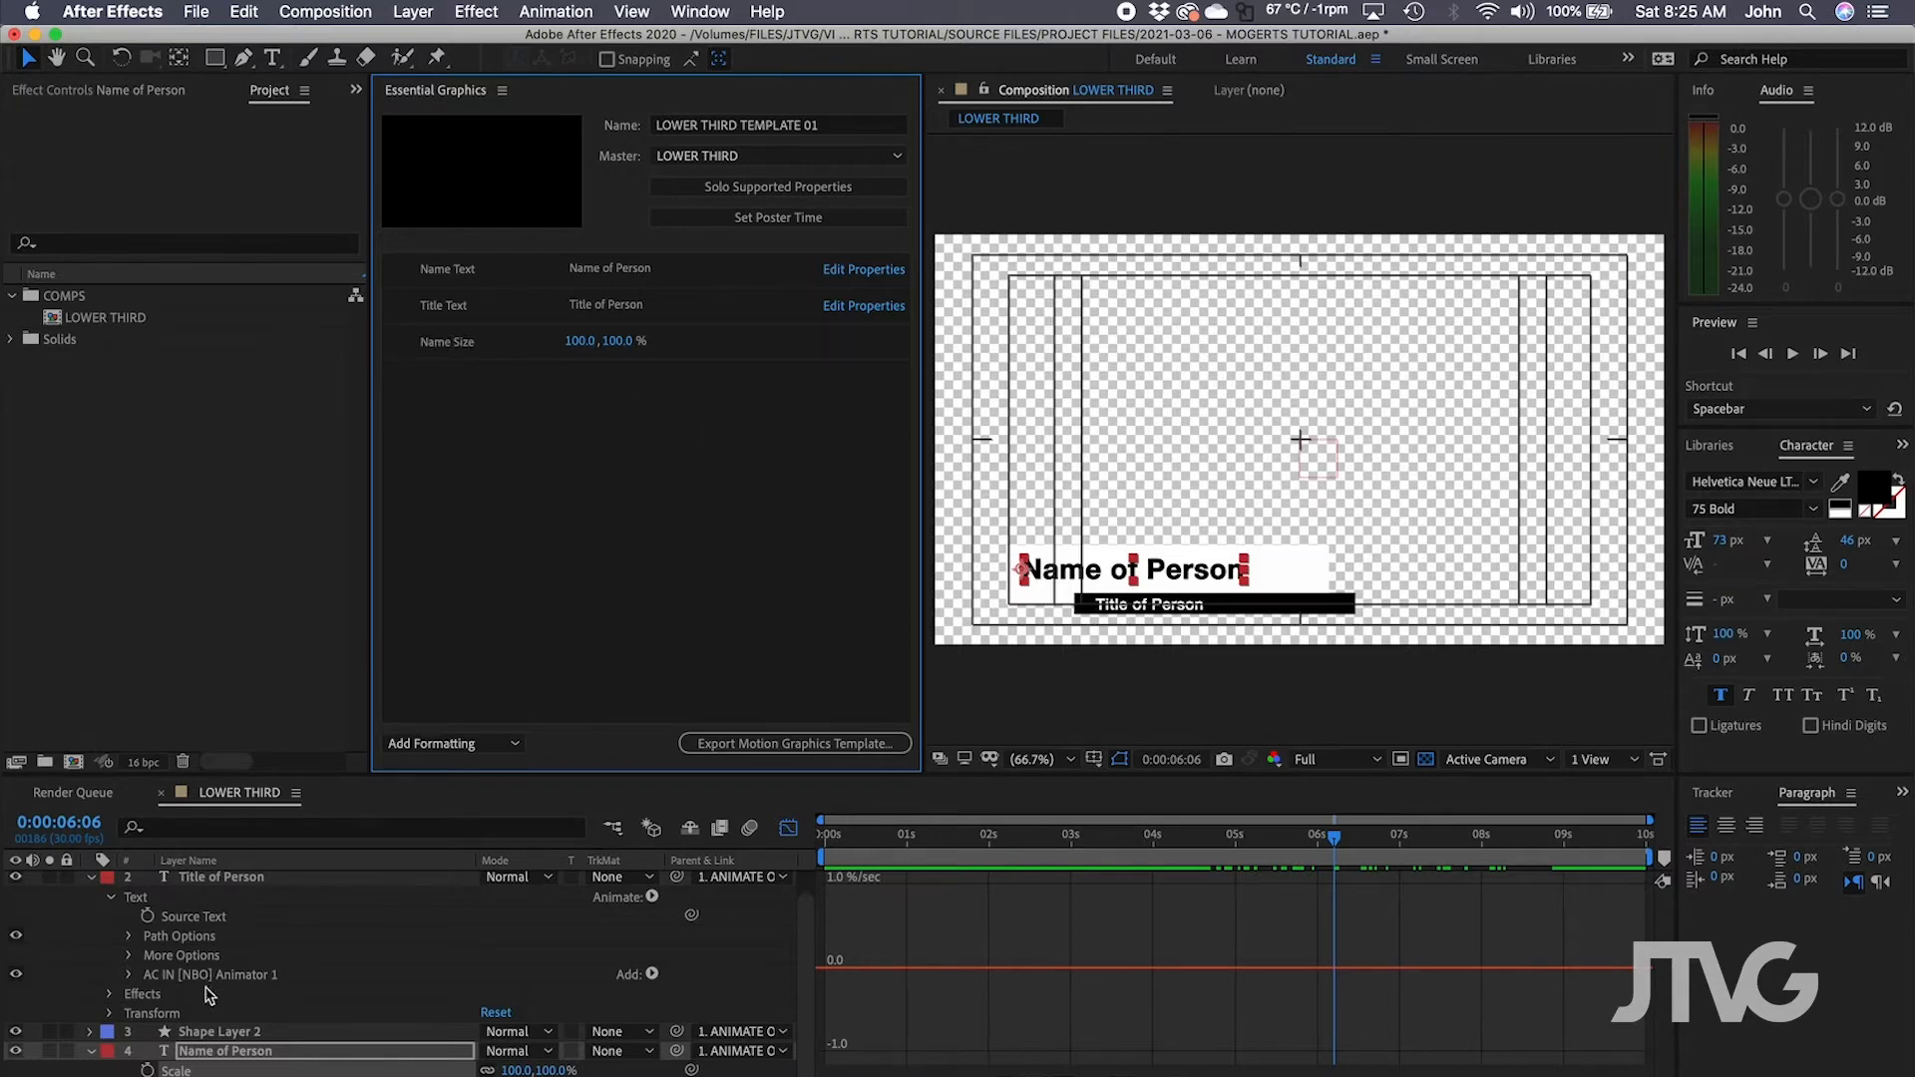
Add the Title of Person's Scale to the template as 'Title Size'.
scroll(202, 1065, up, 1)
click(231, 900)
key(s)
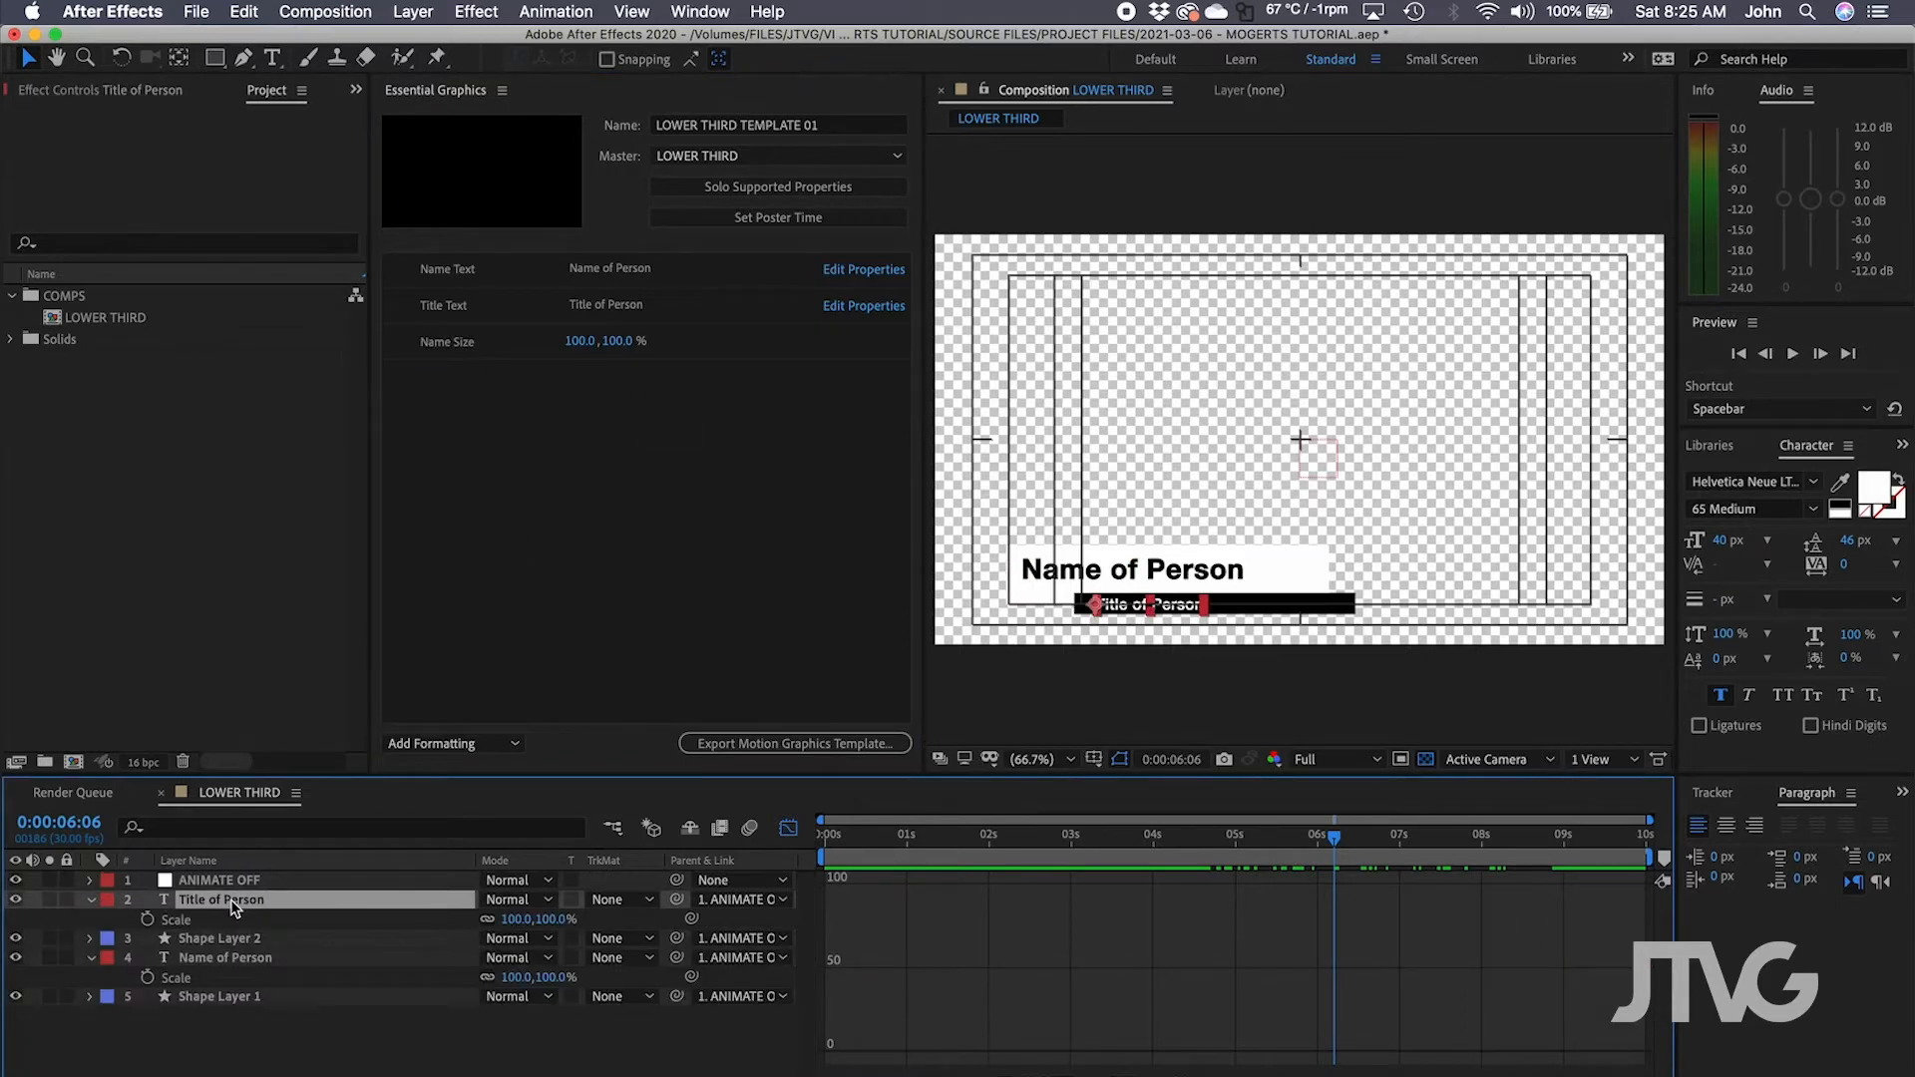
drag(209, 922, 734, 519)
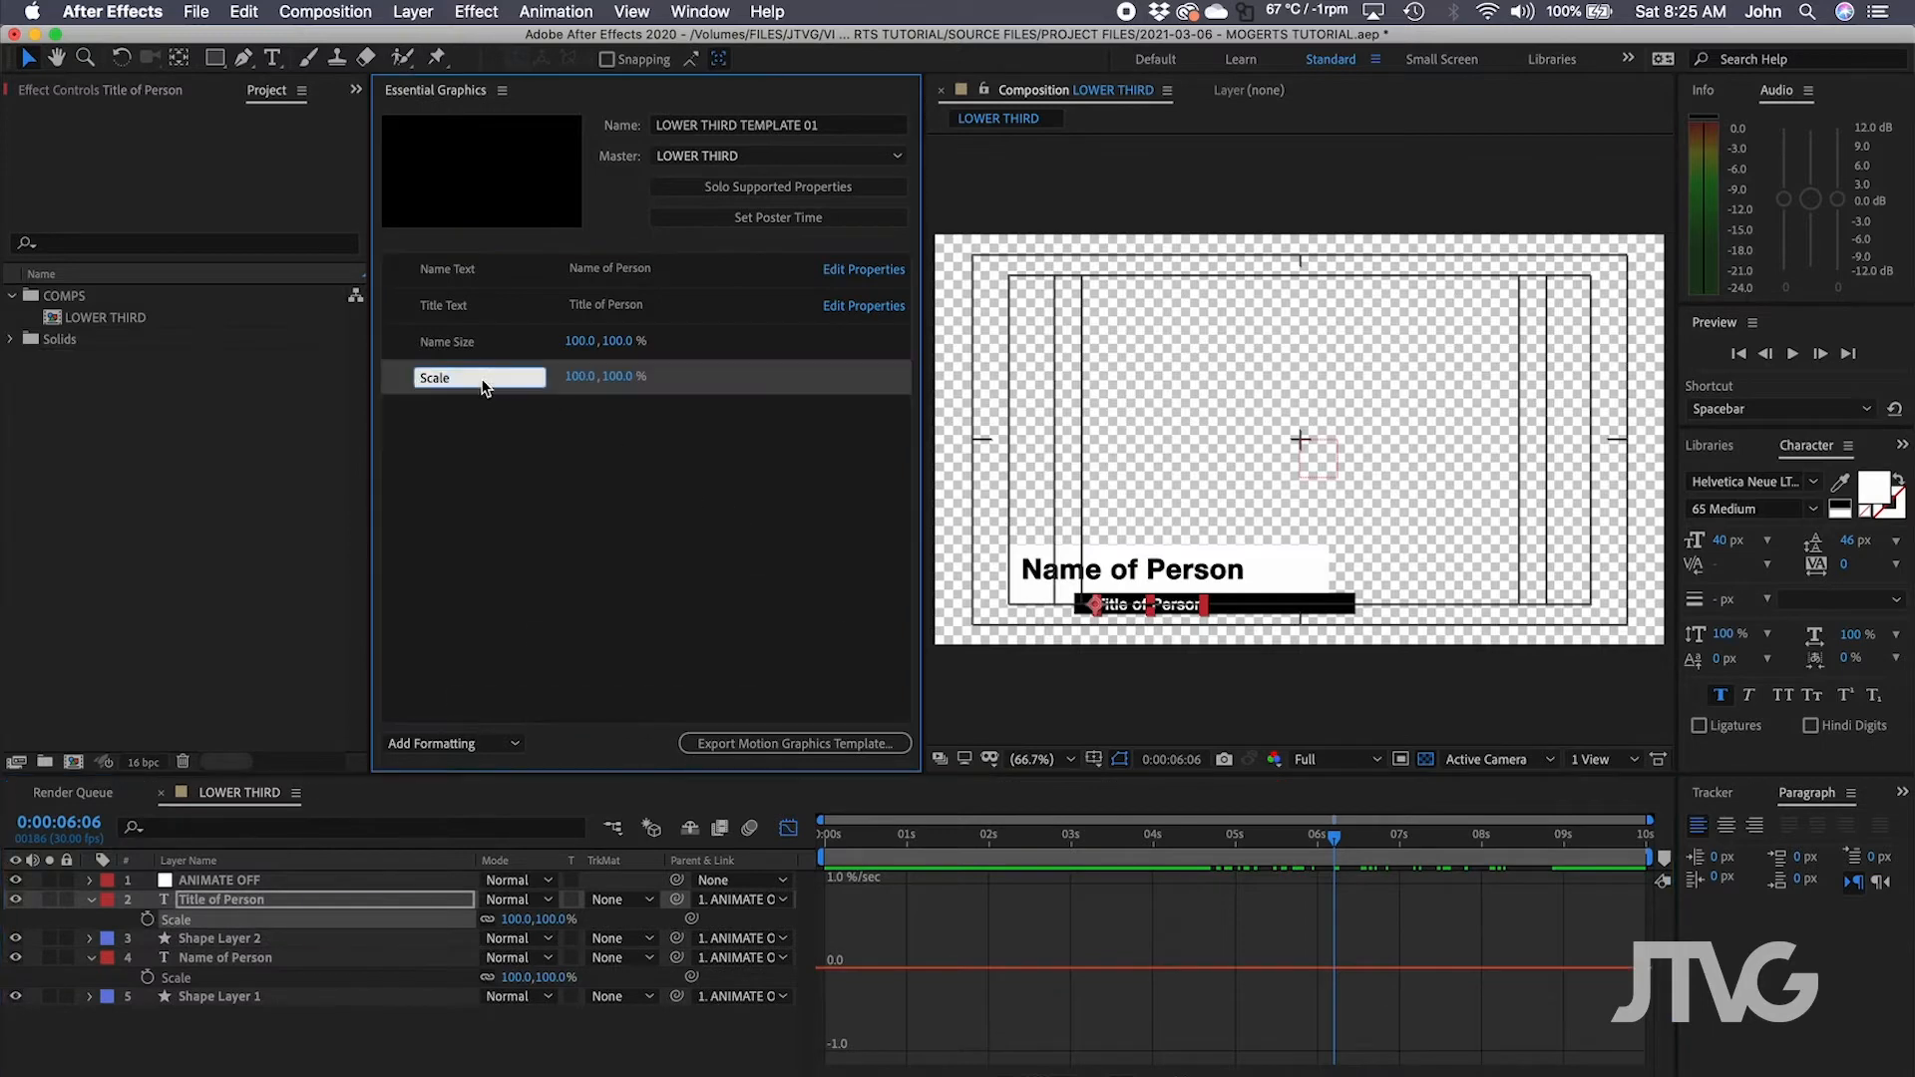
text(Title Size)
key(Return)
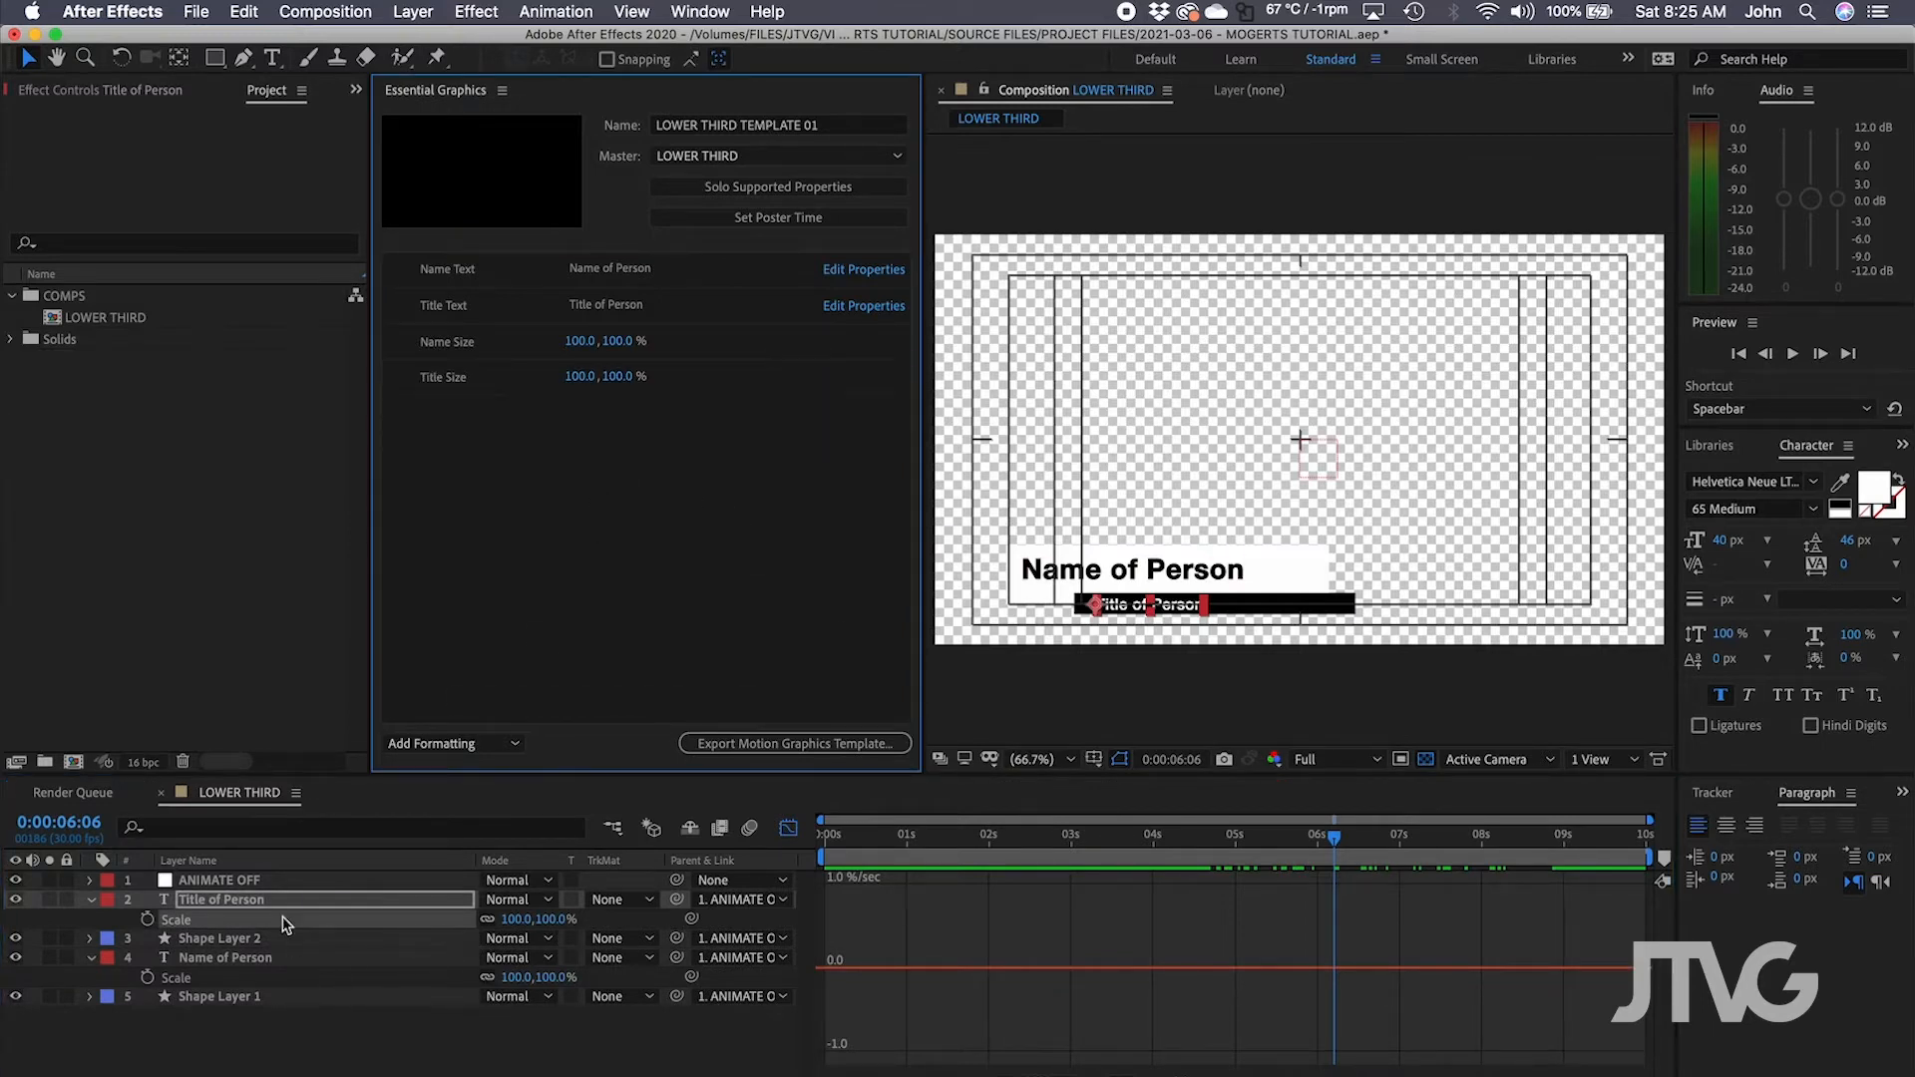
Reveal the Position property of the Title of Person and Name of Person layers.
click(264, 940)
click(255, 902)
key(p)
click(223, 957)
Add the name layer's Position (-732.0, 341.0) as 'Name Position'.
key(p)
drag(219, 975, 521, 434)
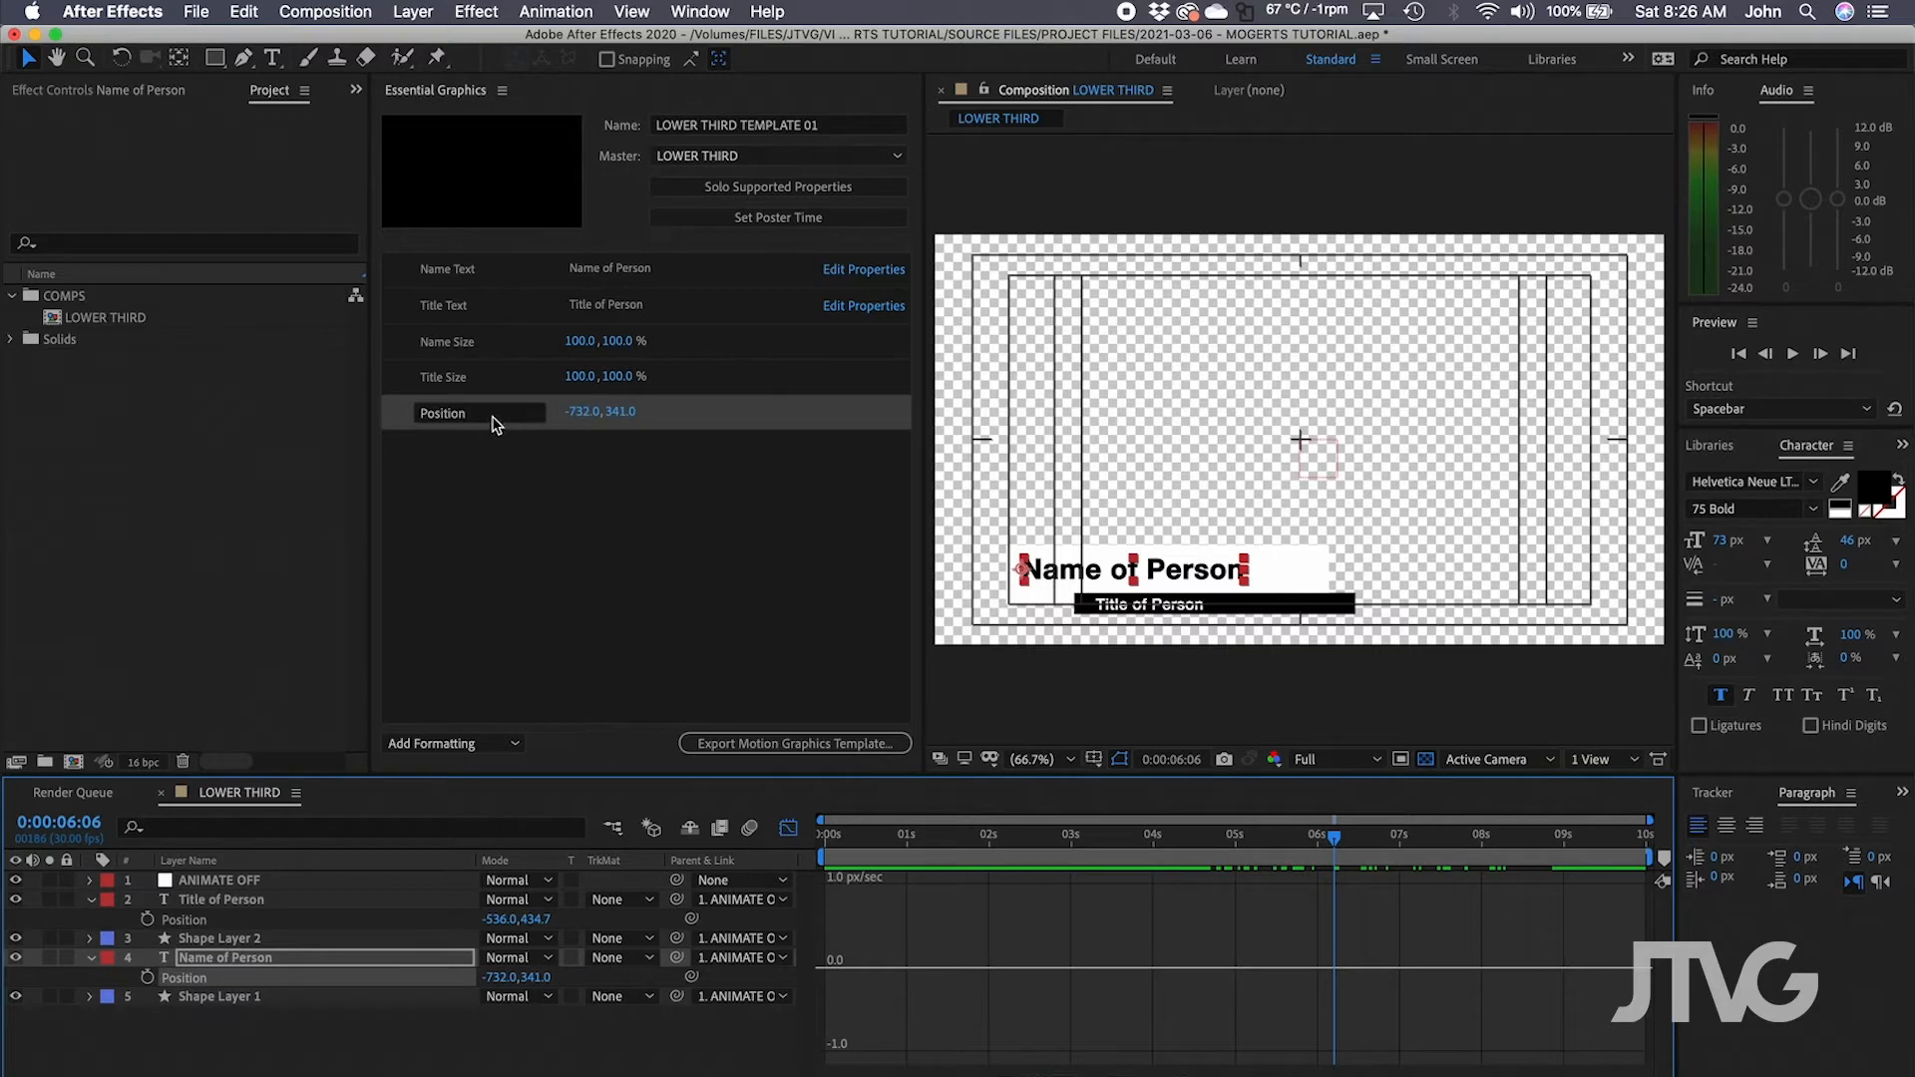
click(491, 417)
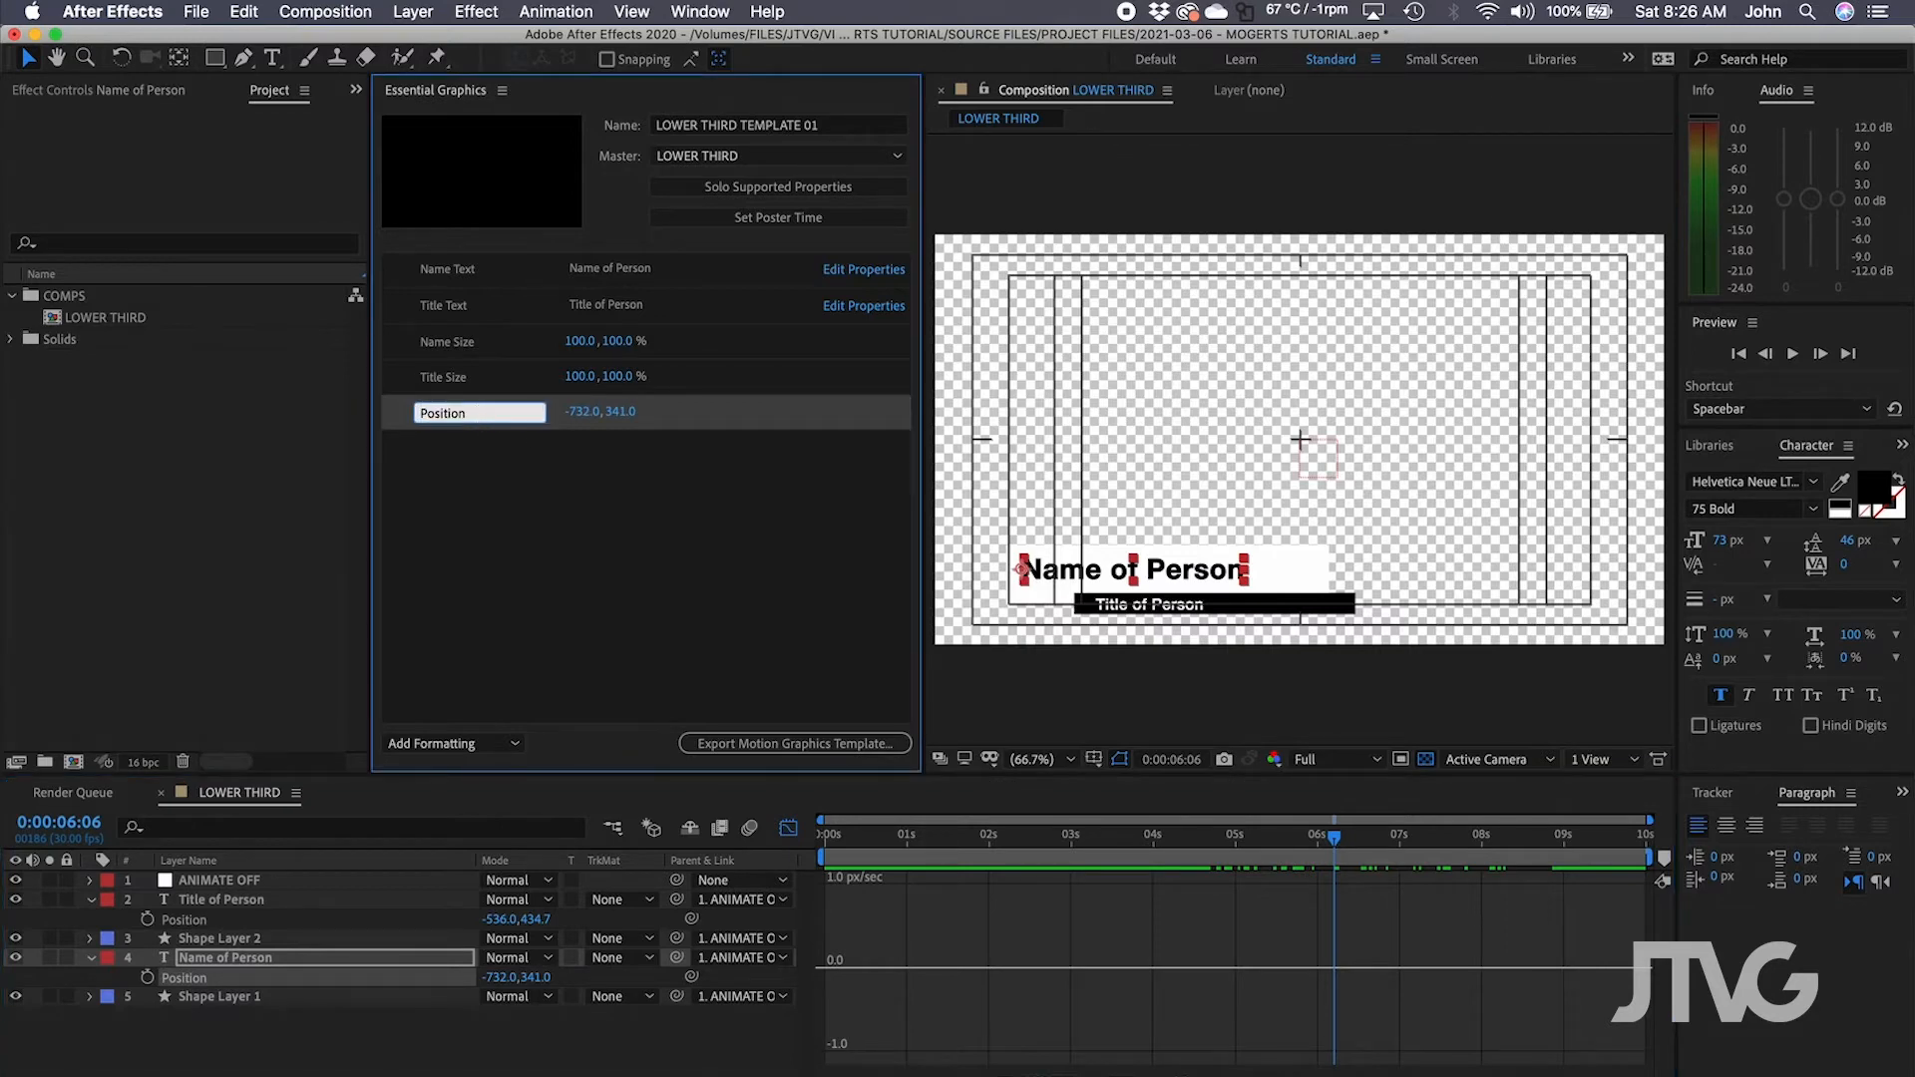
text(Name)
key(Return)
Add the title layer's Position (-536.0, 434.7) as 'Title Position'.
drag(210, 920, 513, 625)
click(494, 448)
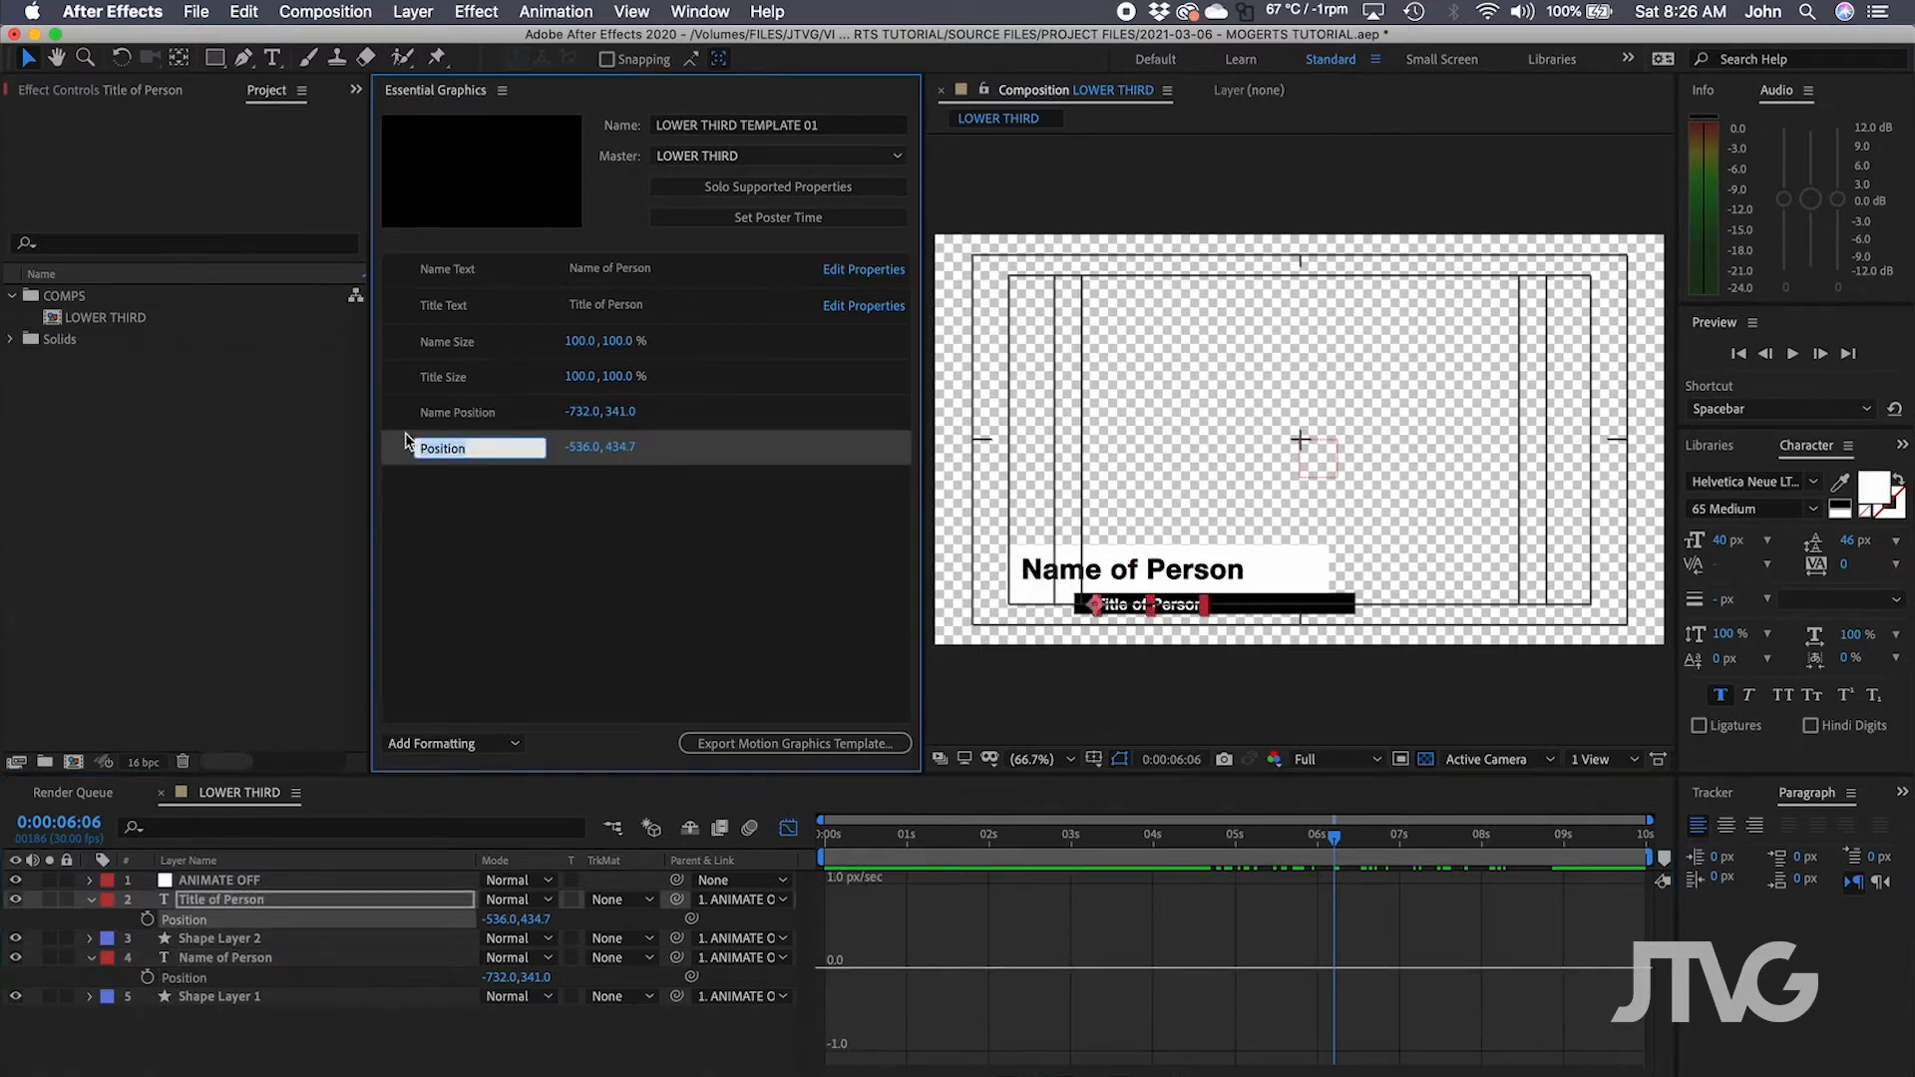
text(Title)
key(Return)
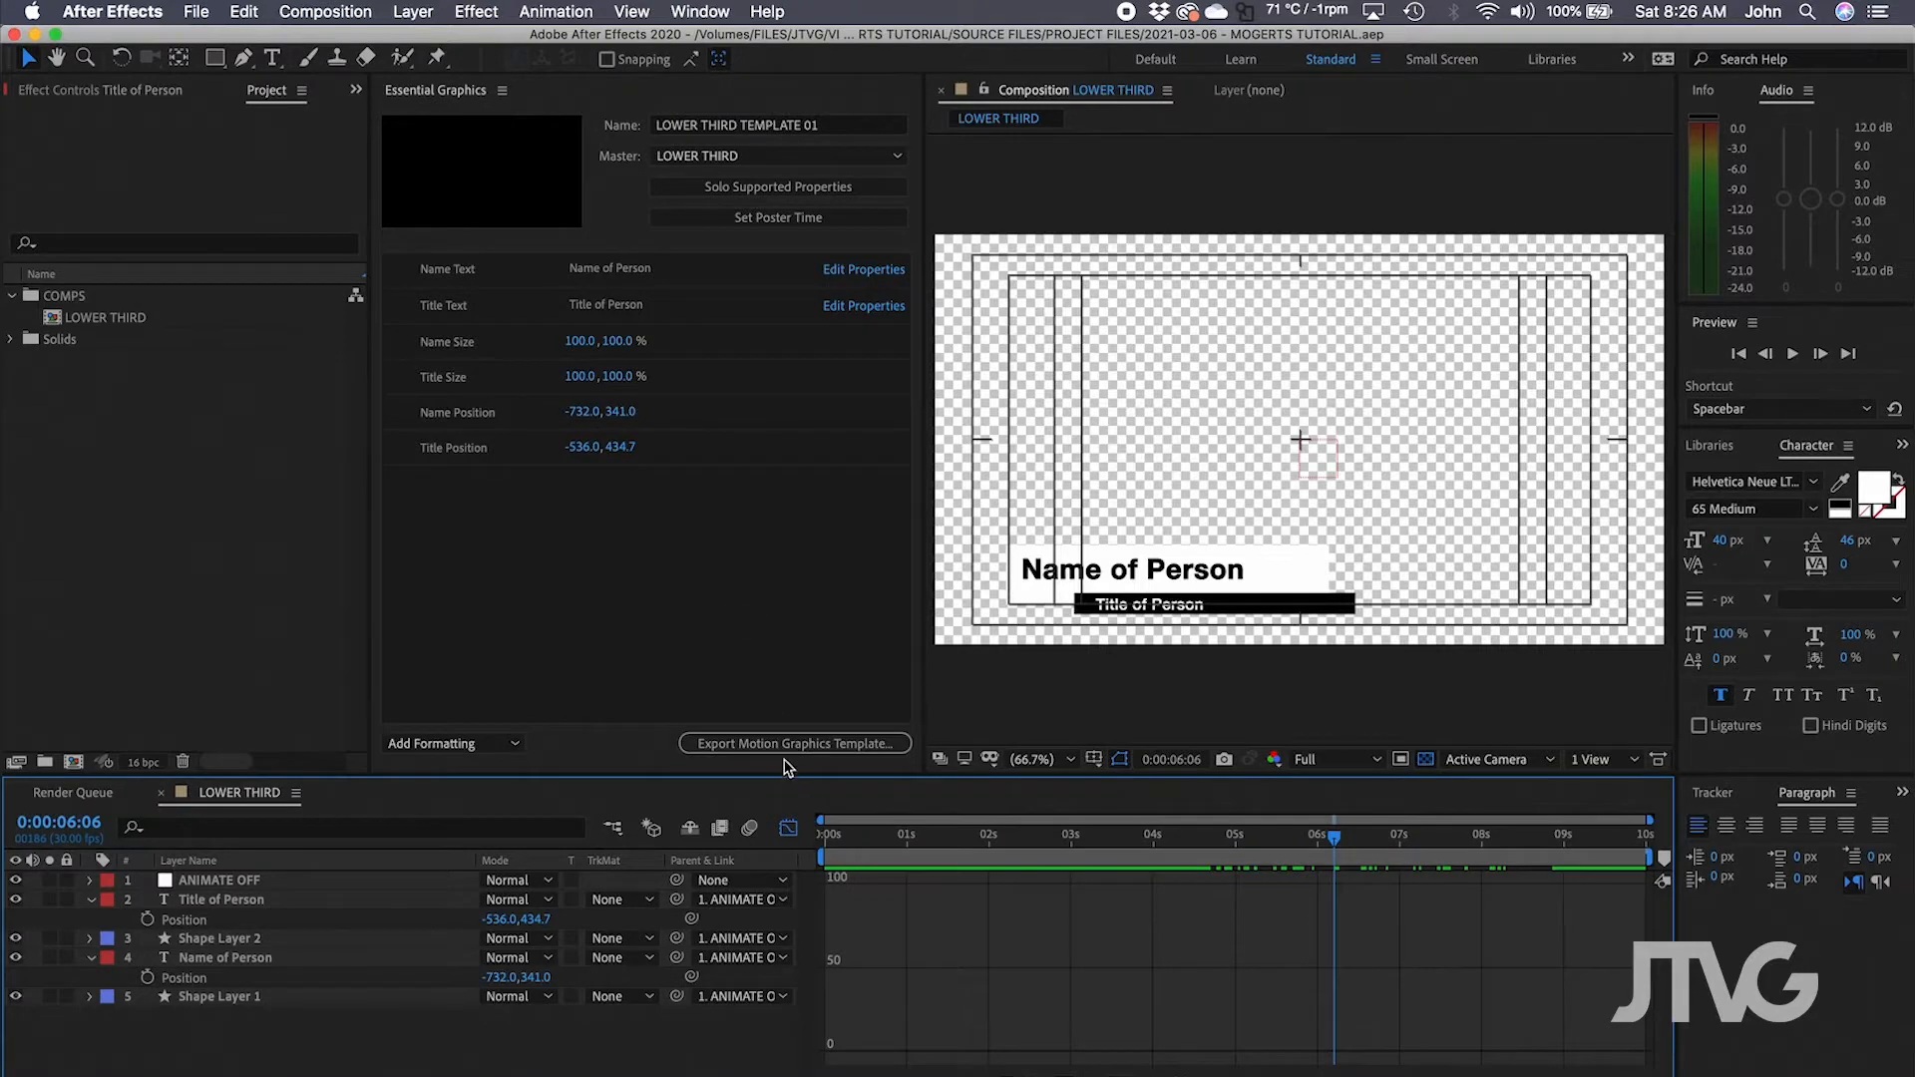
Start the motion graphics template export and browse to the 2021-03-06 MOGERTS TUTORIAL folders.
click(716, 746)
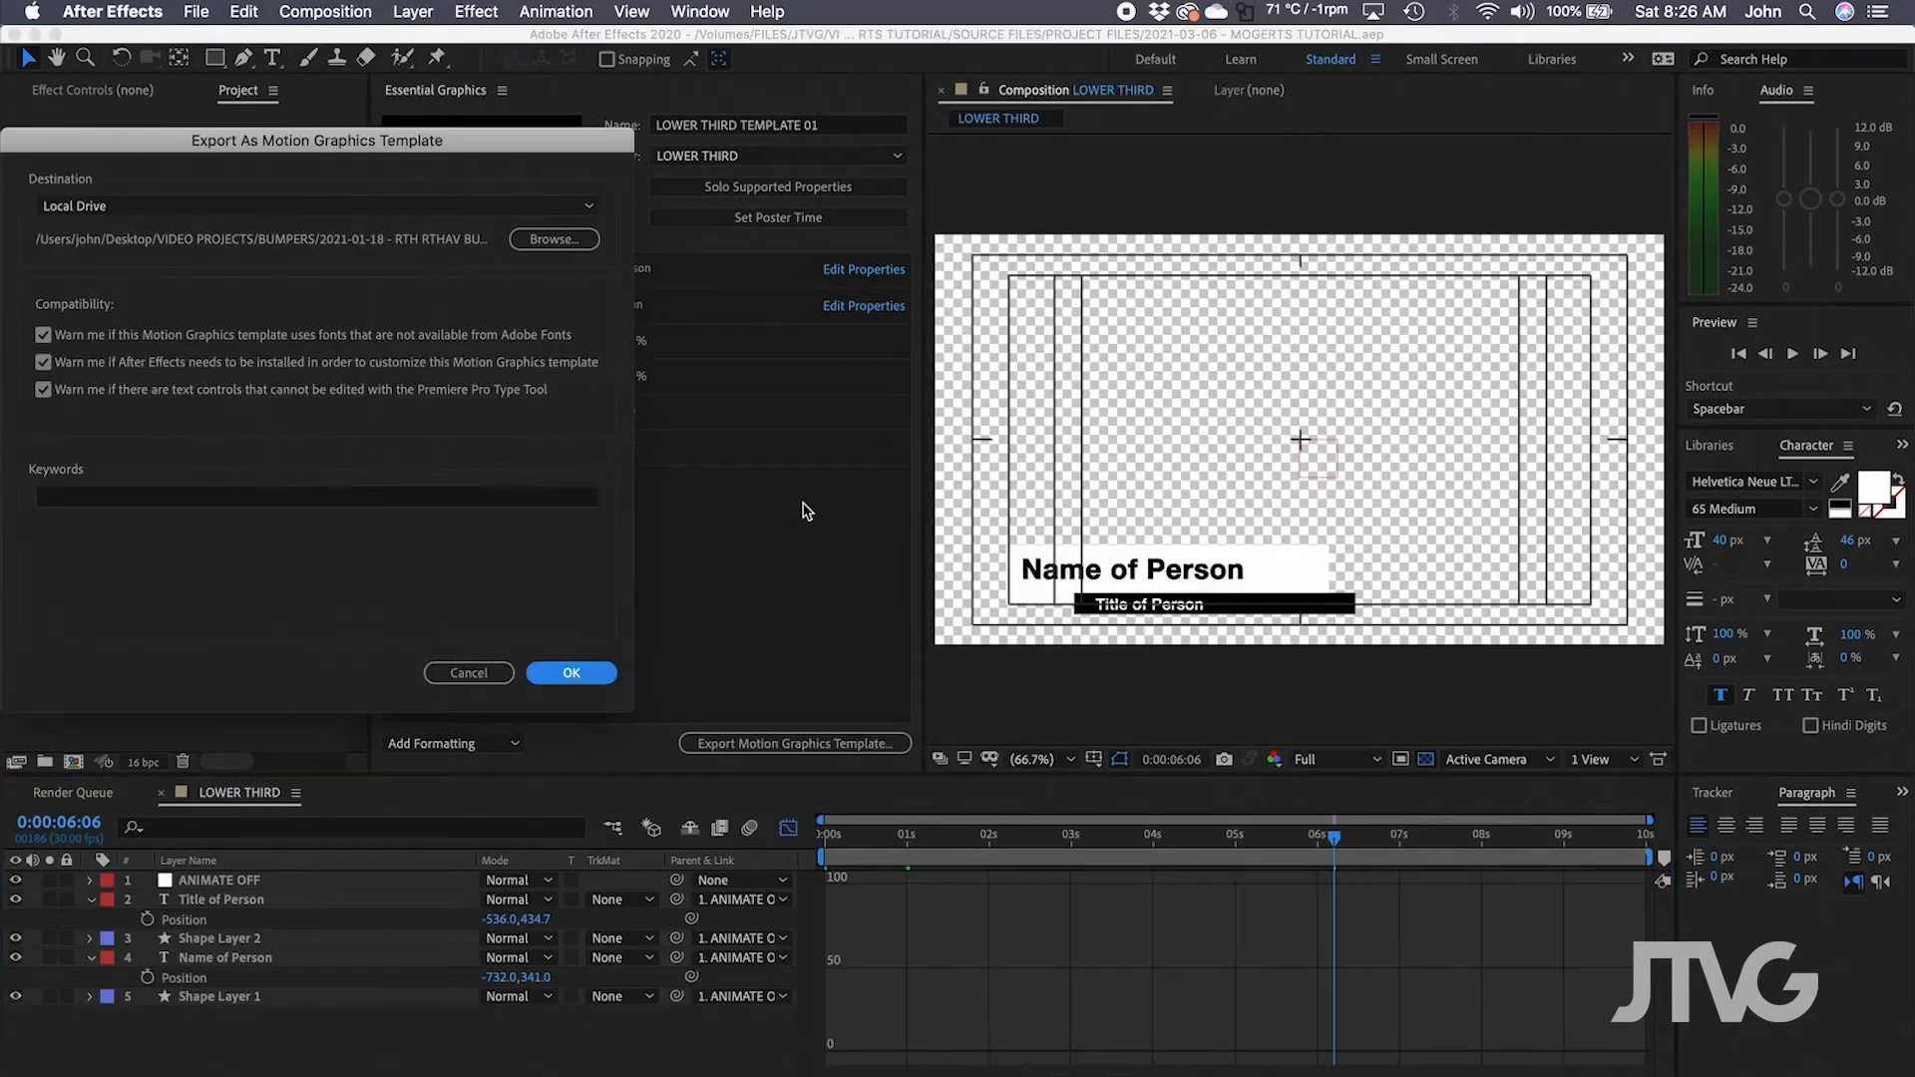
drag(195, 148, 799, 274)
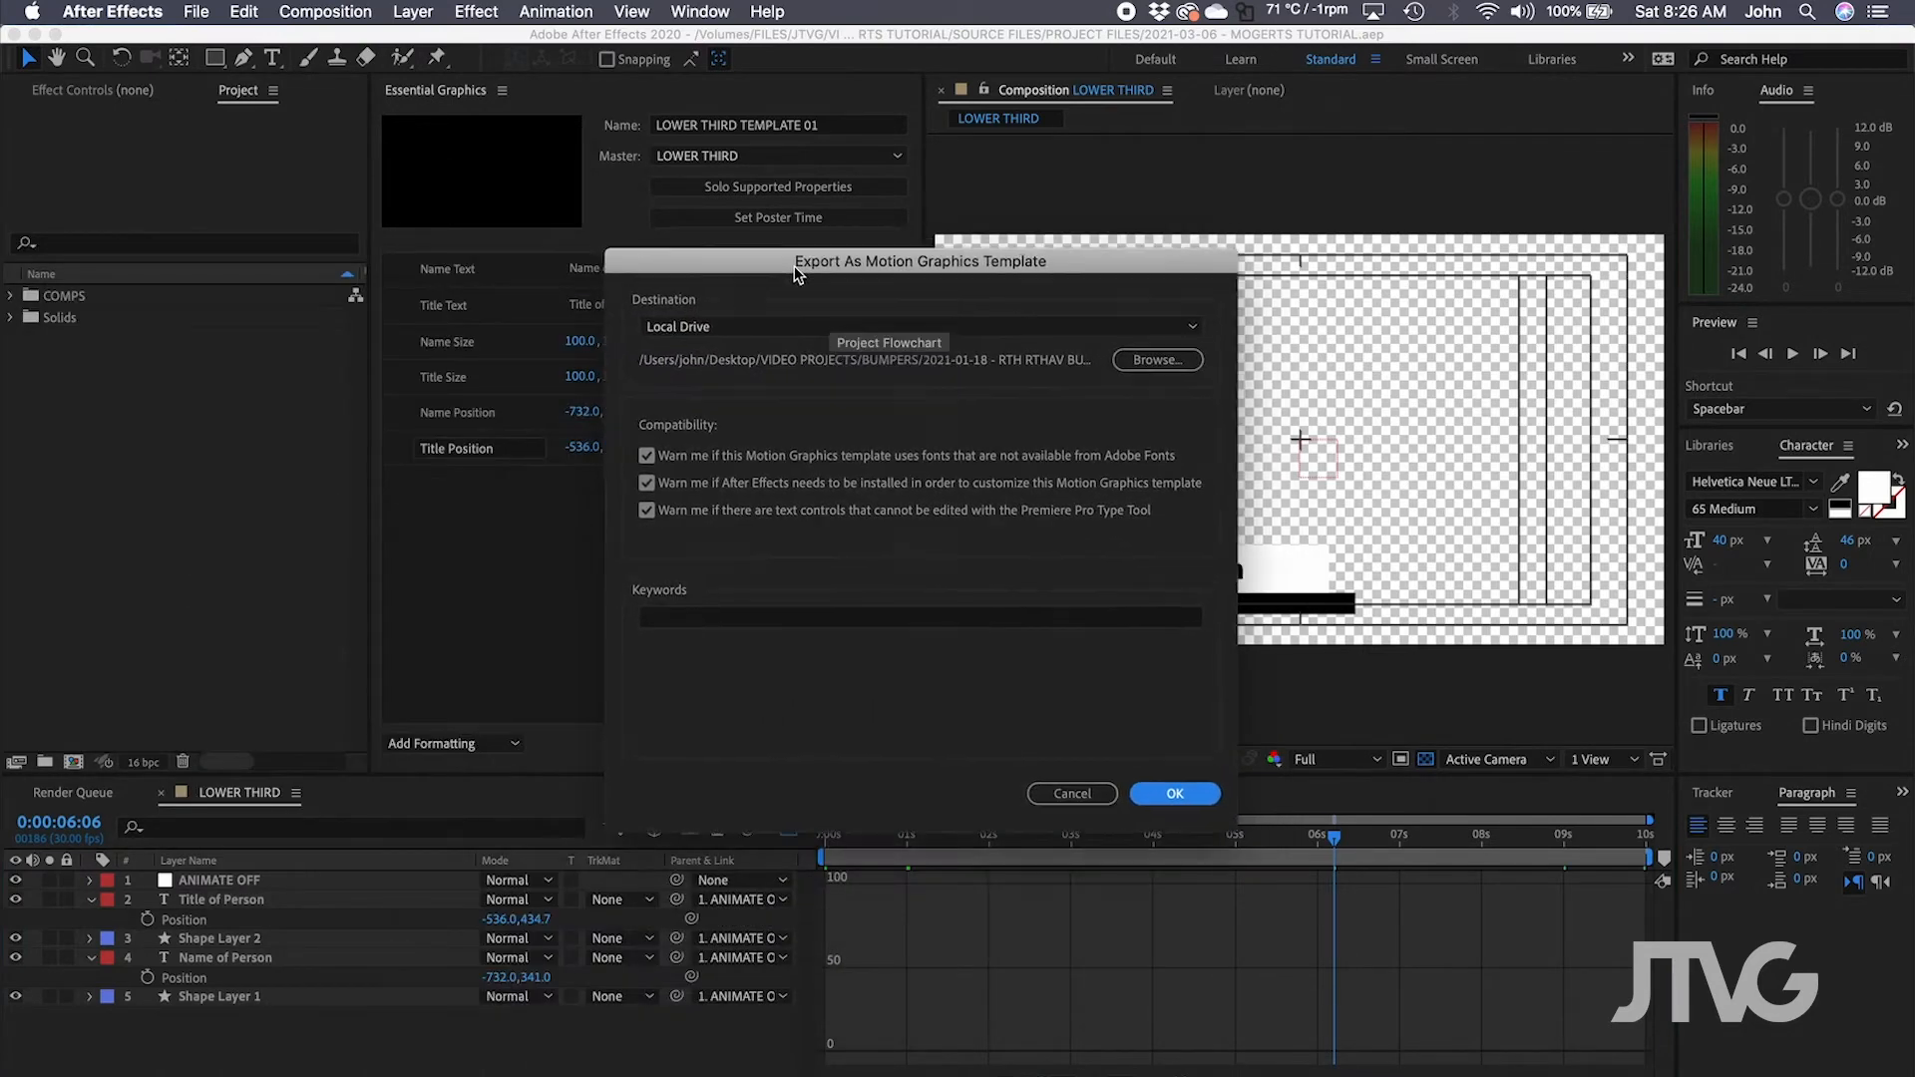
click(1150, 361)
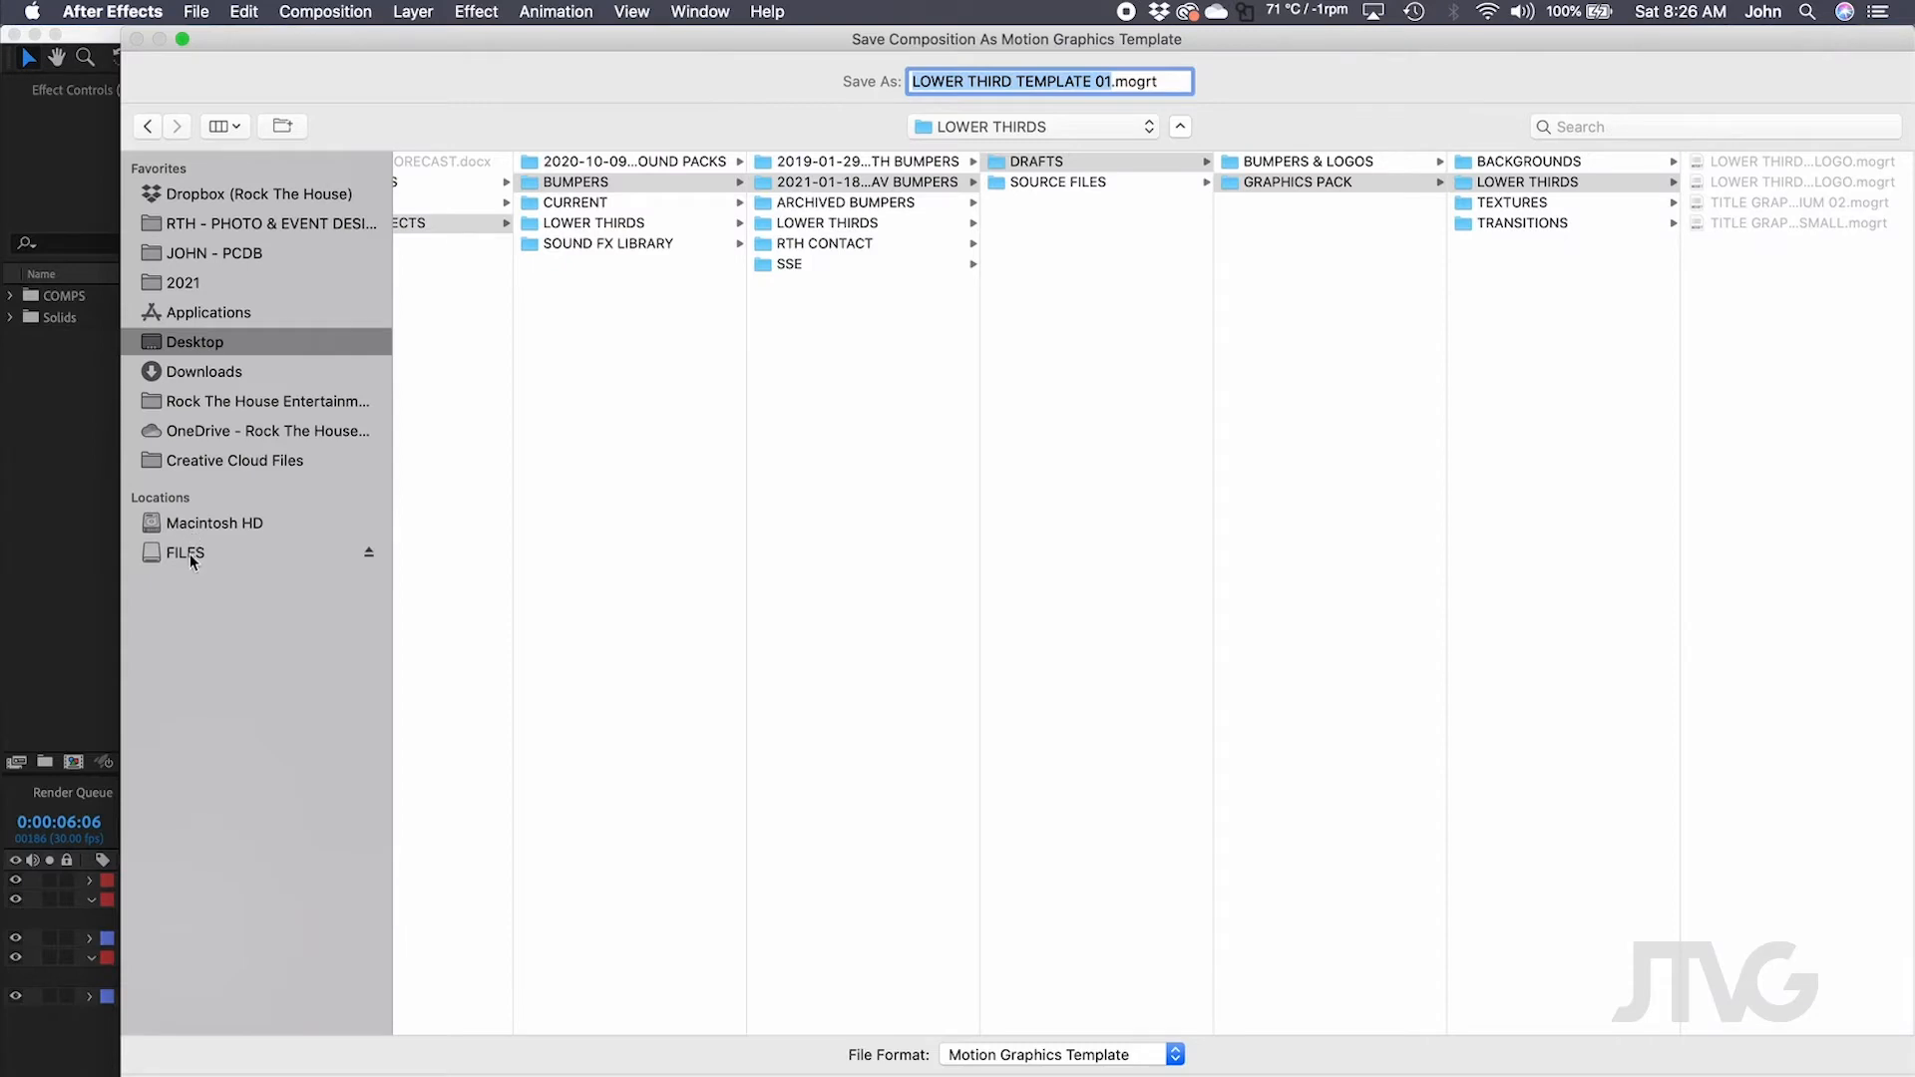
click(189, 554)
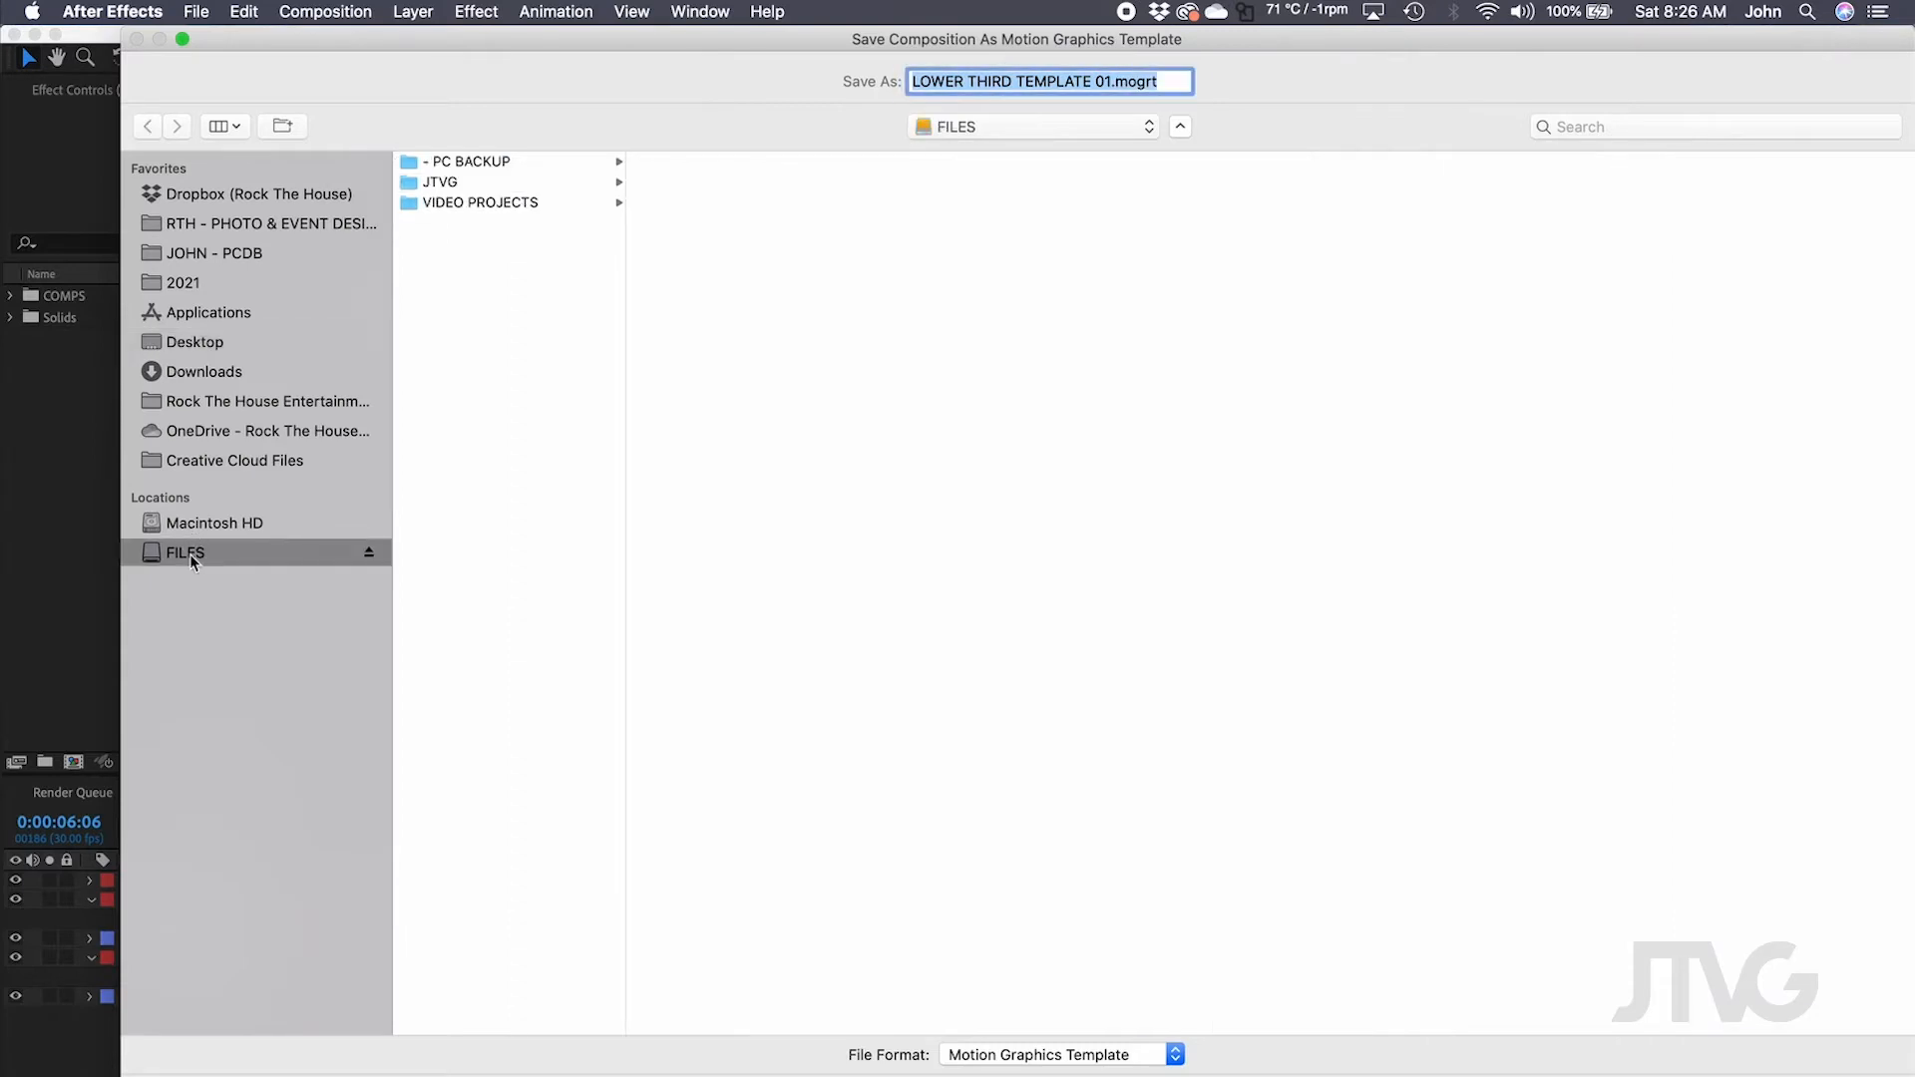
click(475, 184)
click(716, 226)
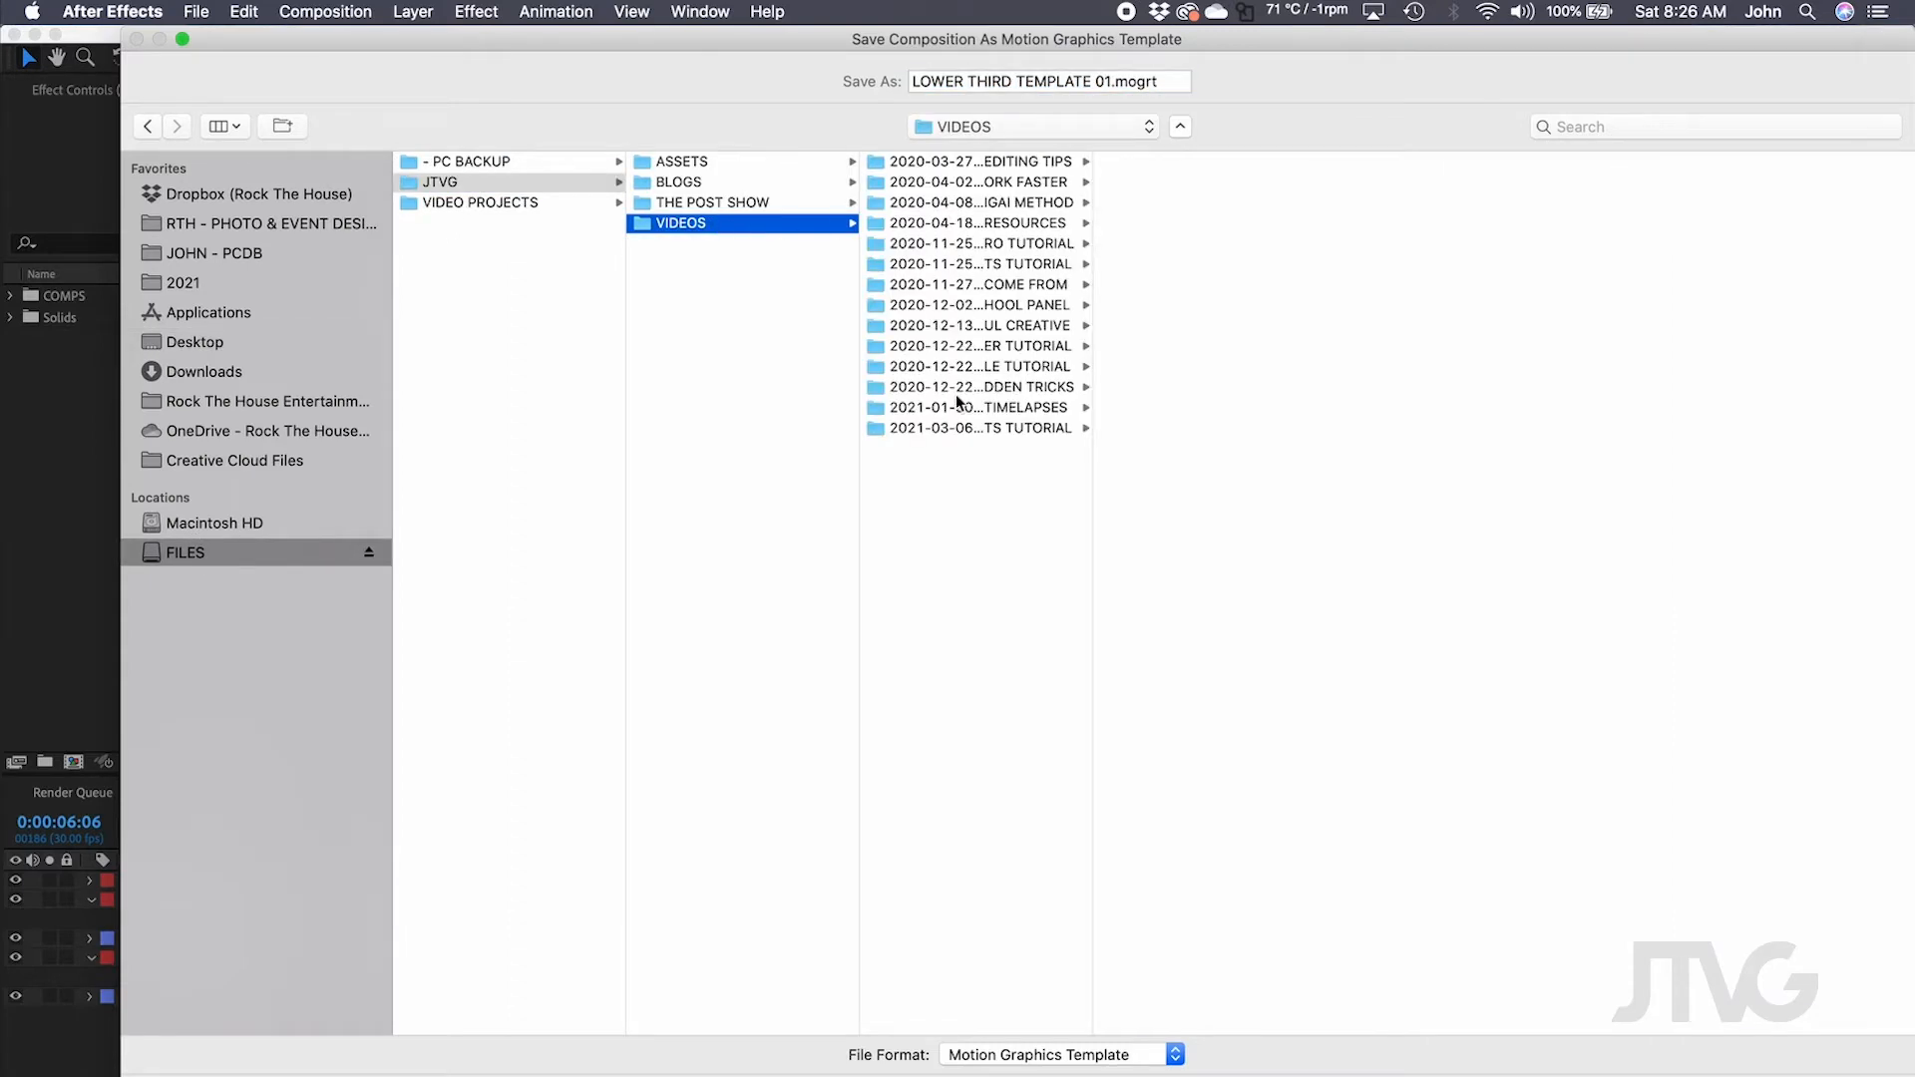
click(966, 427)
click(1207, 181)
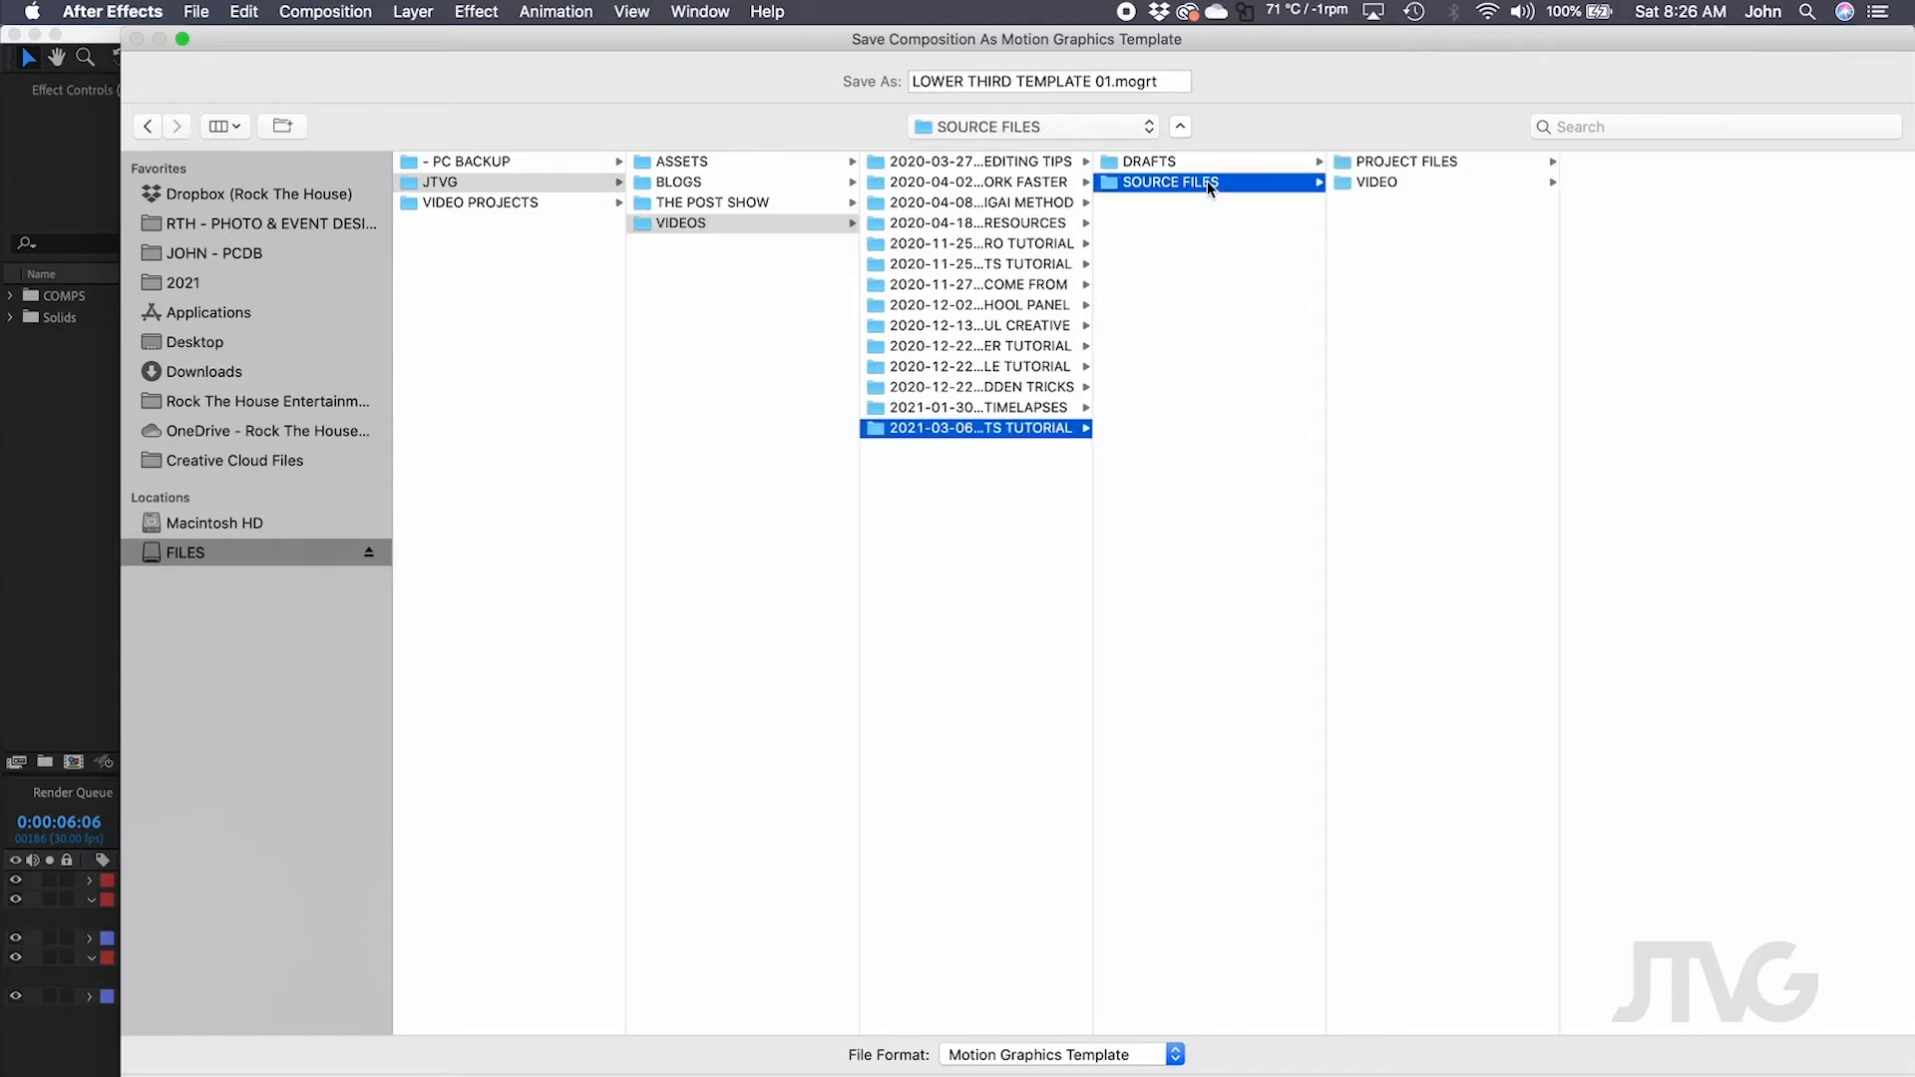
click(1409, 162)
click(1648, 268)
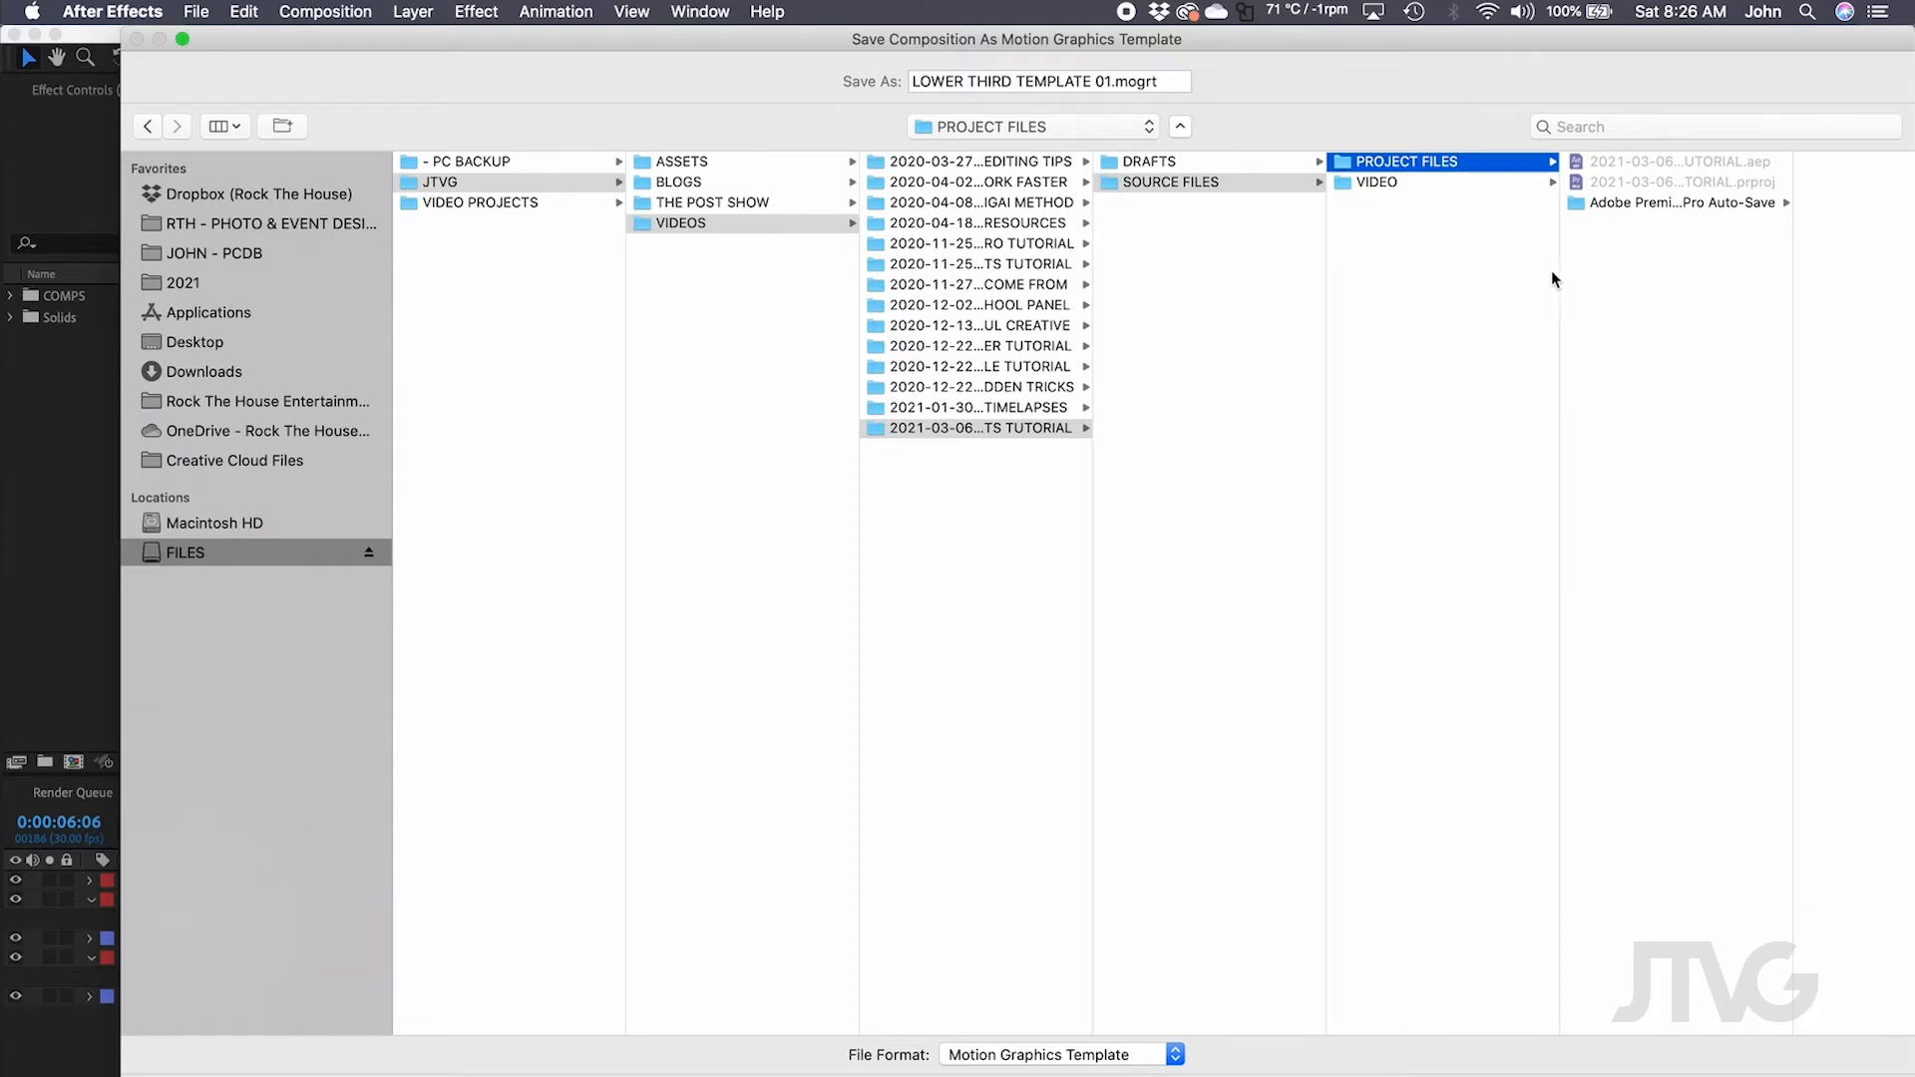
Save the .mogrt into SOURCE FILES and export, accepting the unsynced-fonts warning.
key(Left)
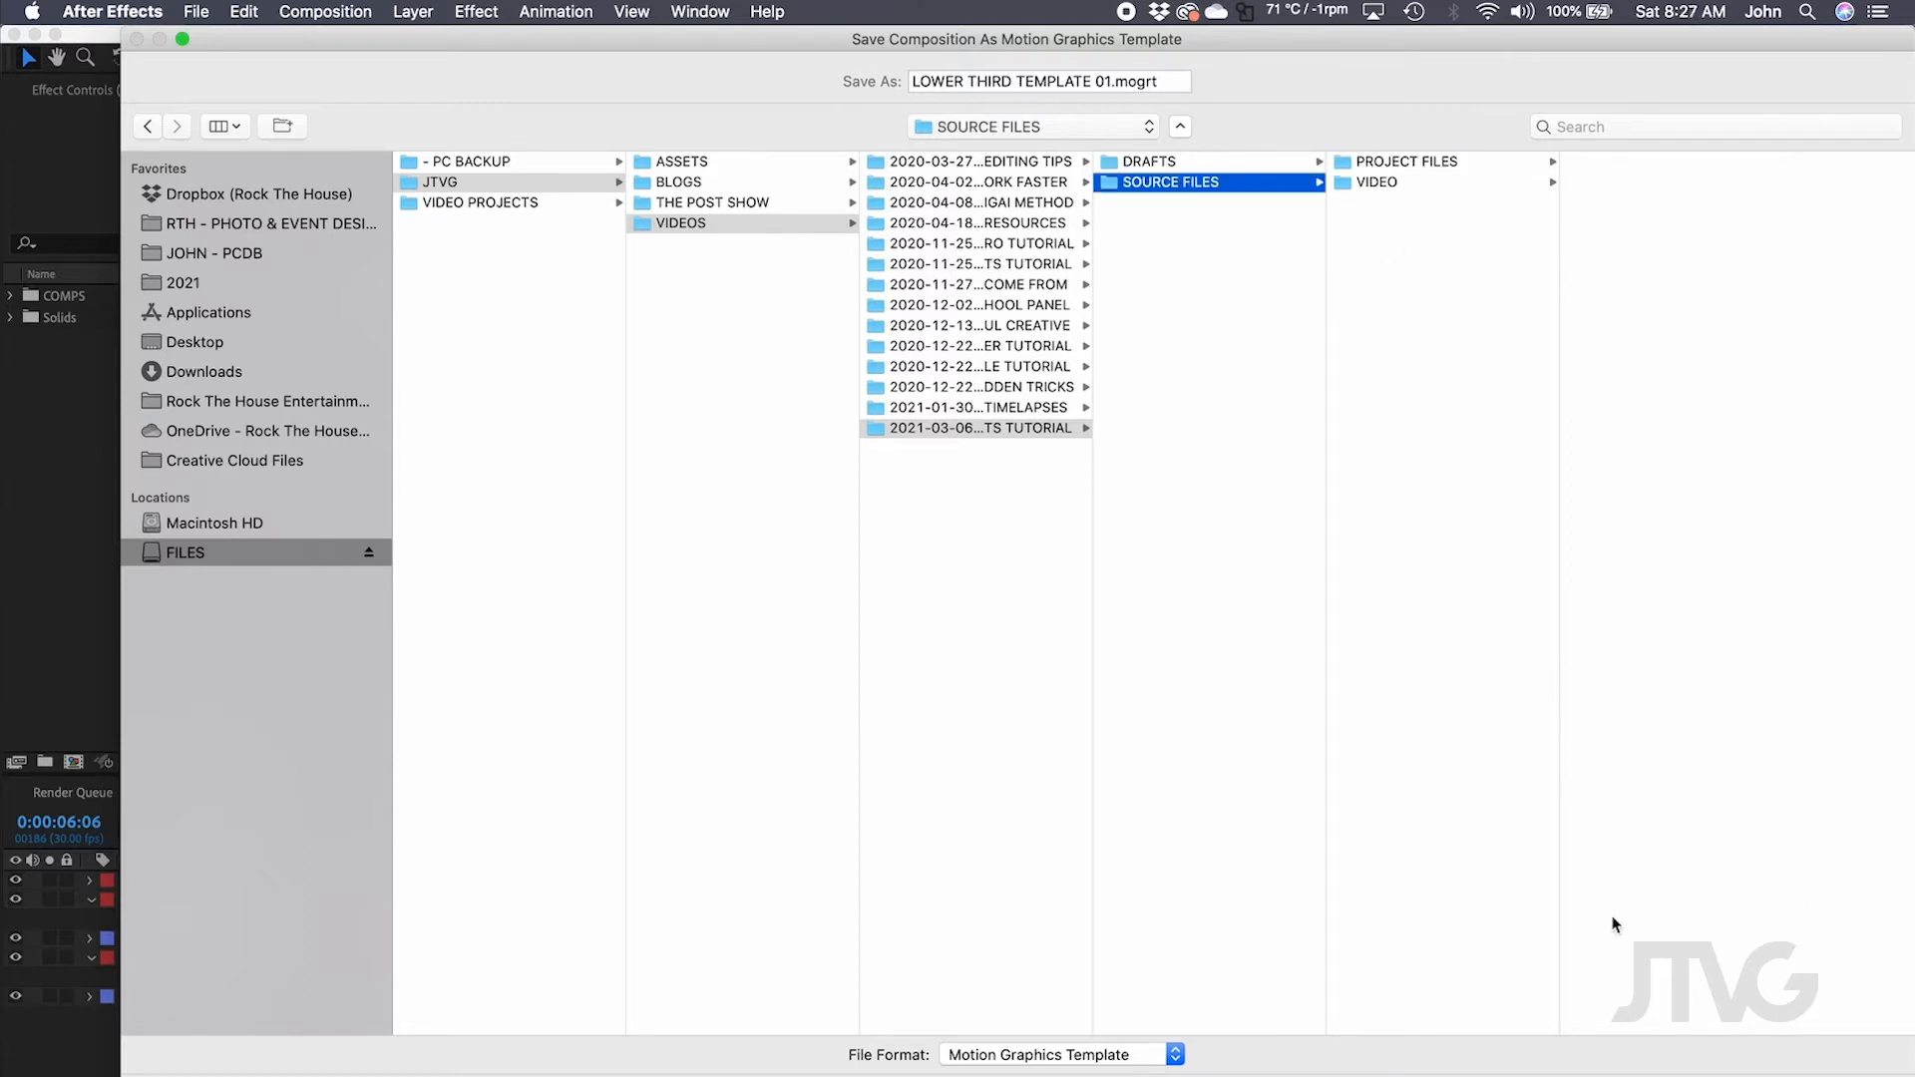
drag(1060, 80, 1158, 78)
click(1171, 78)
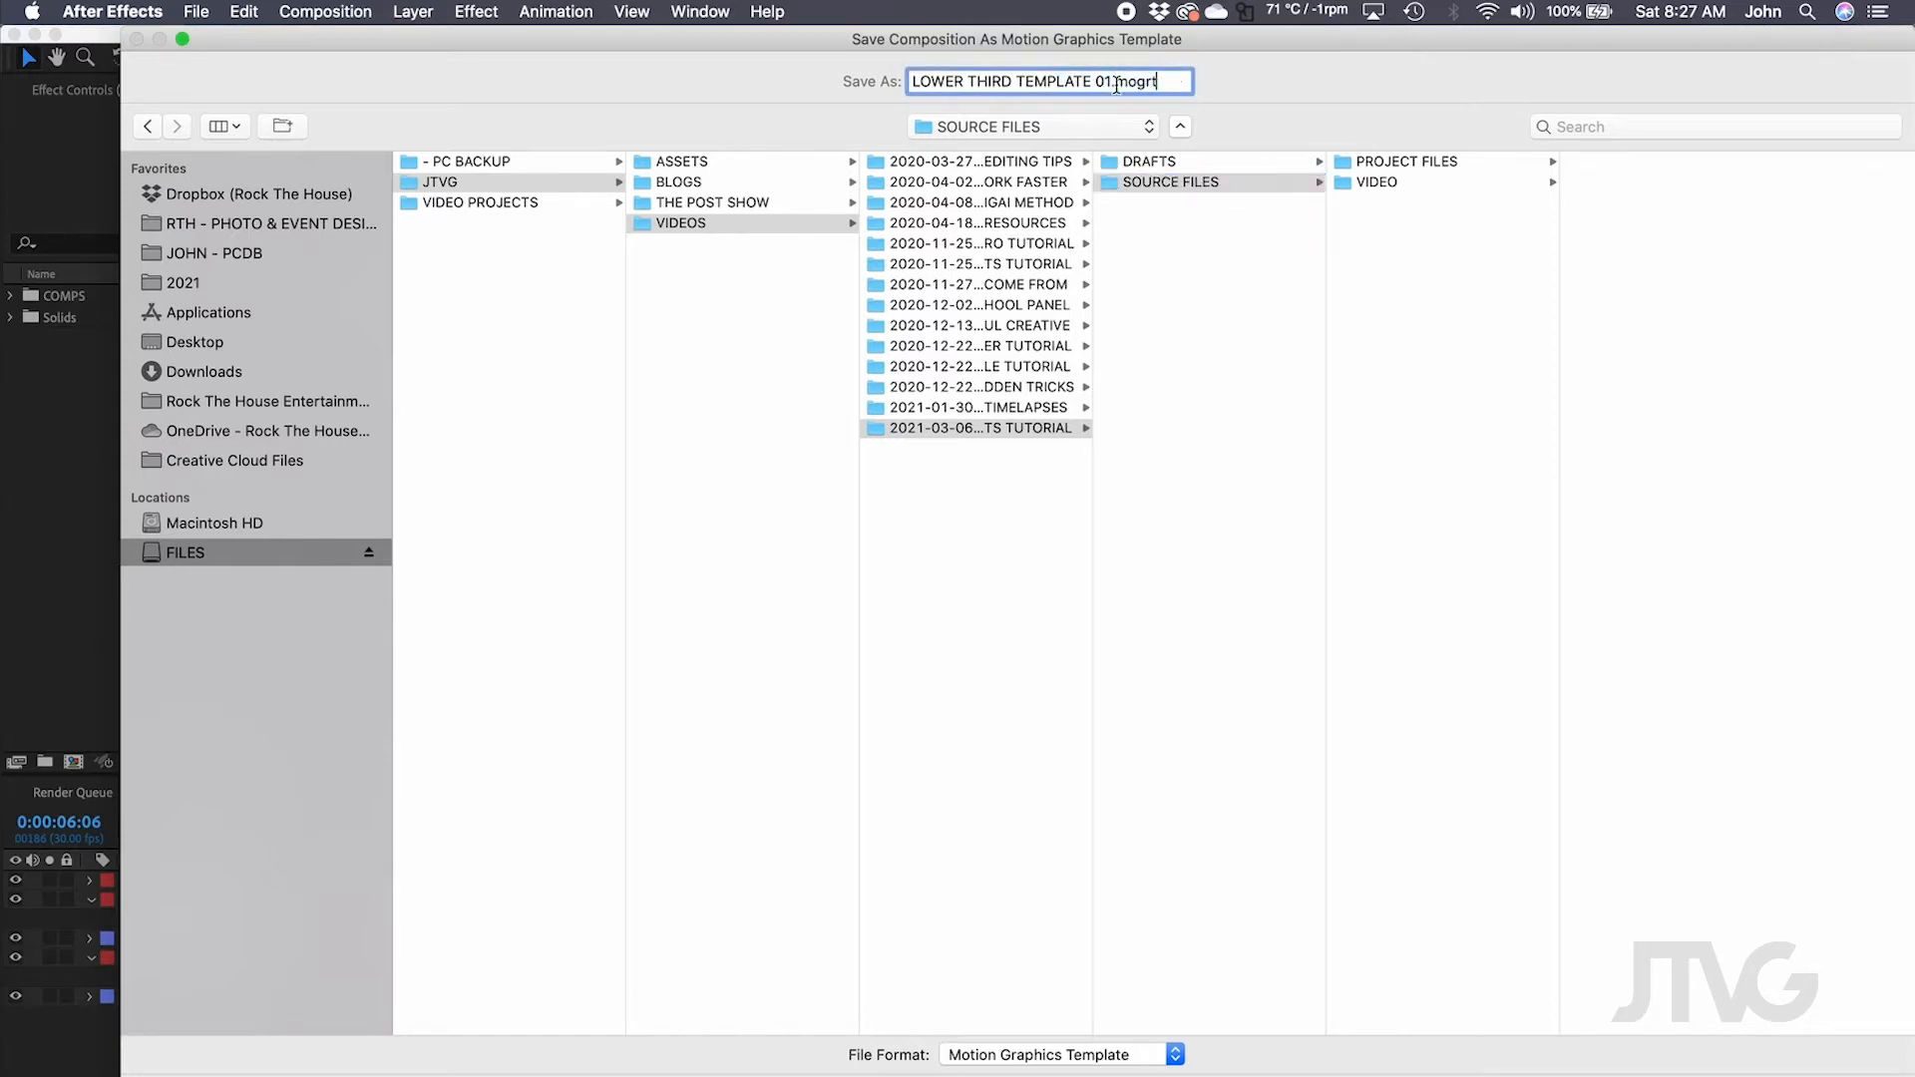
click(1381, 413)
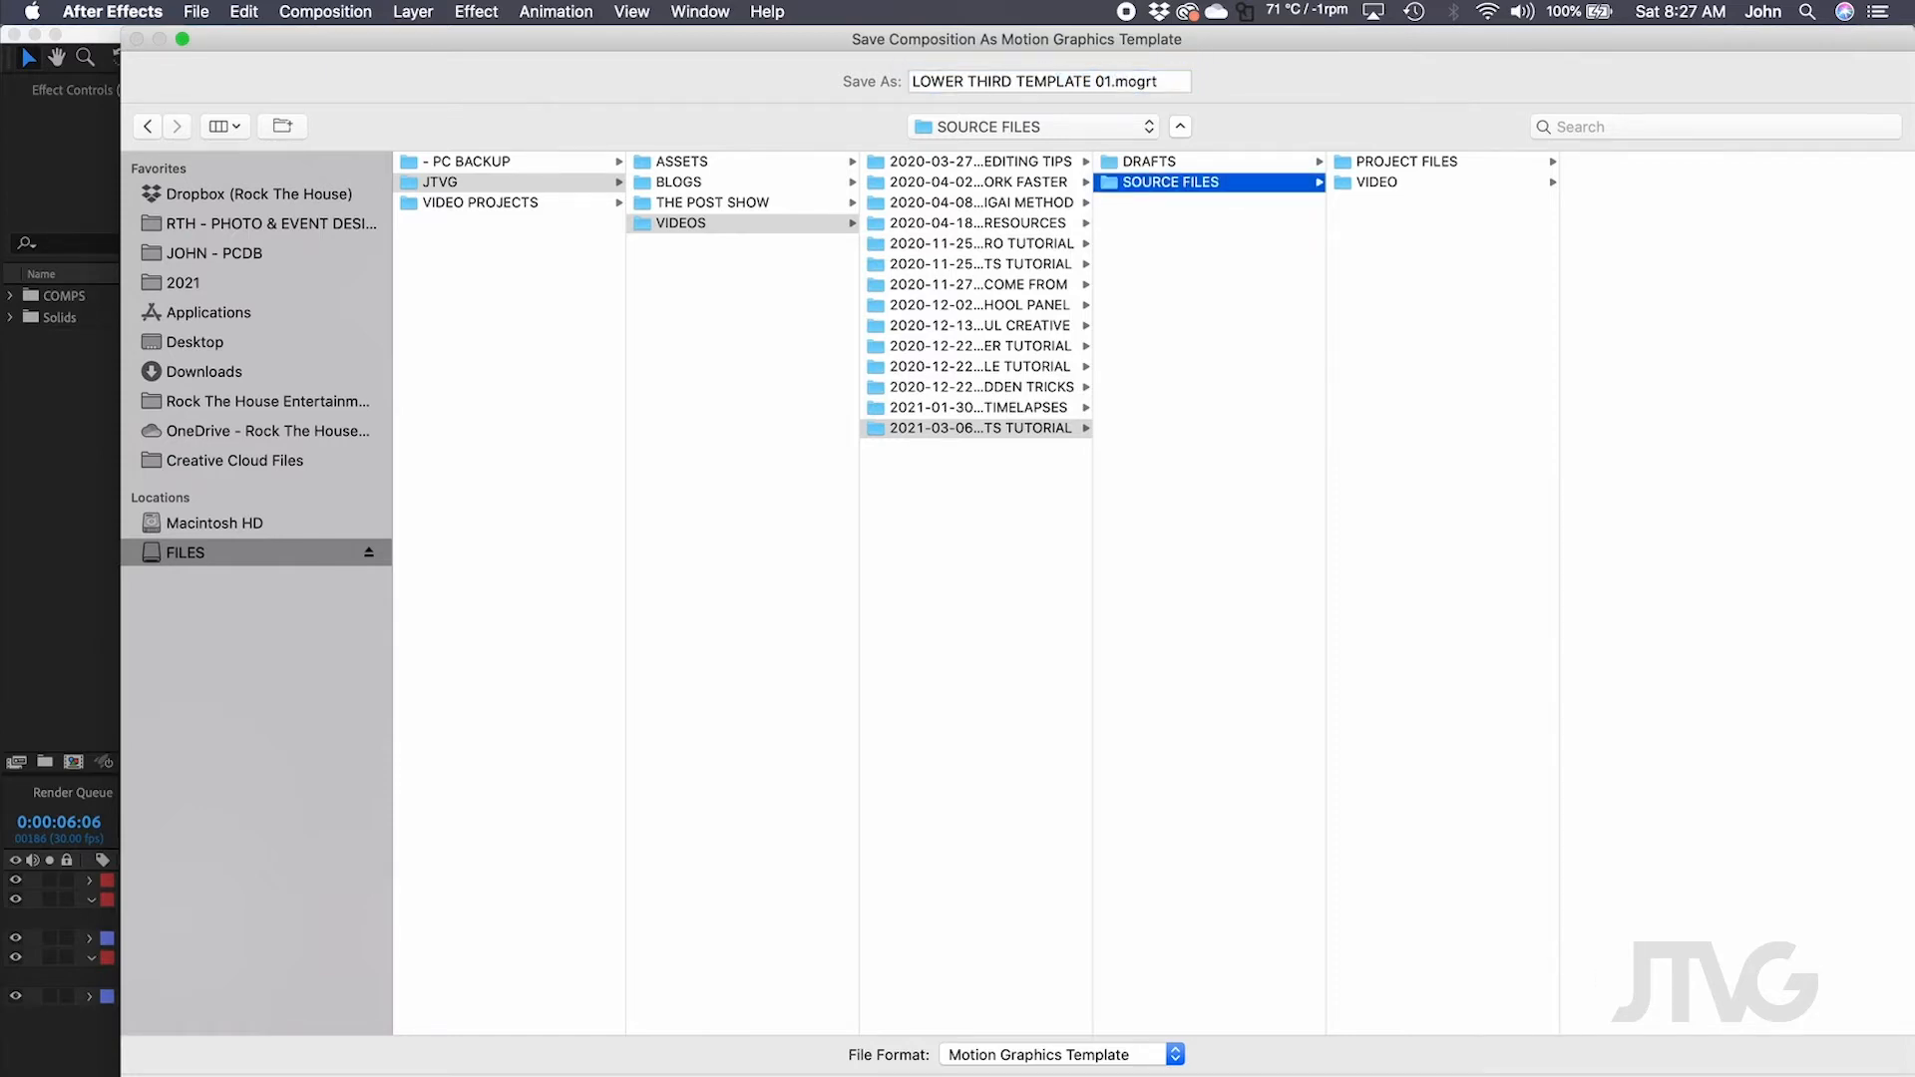
key(Return)
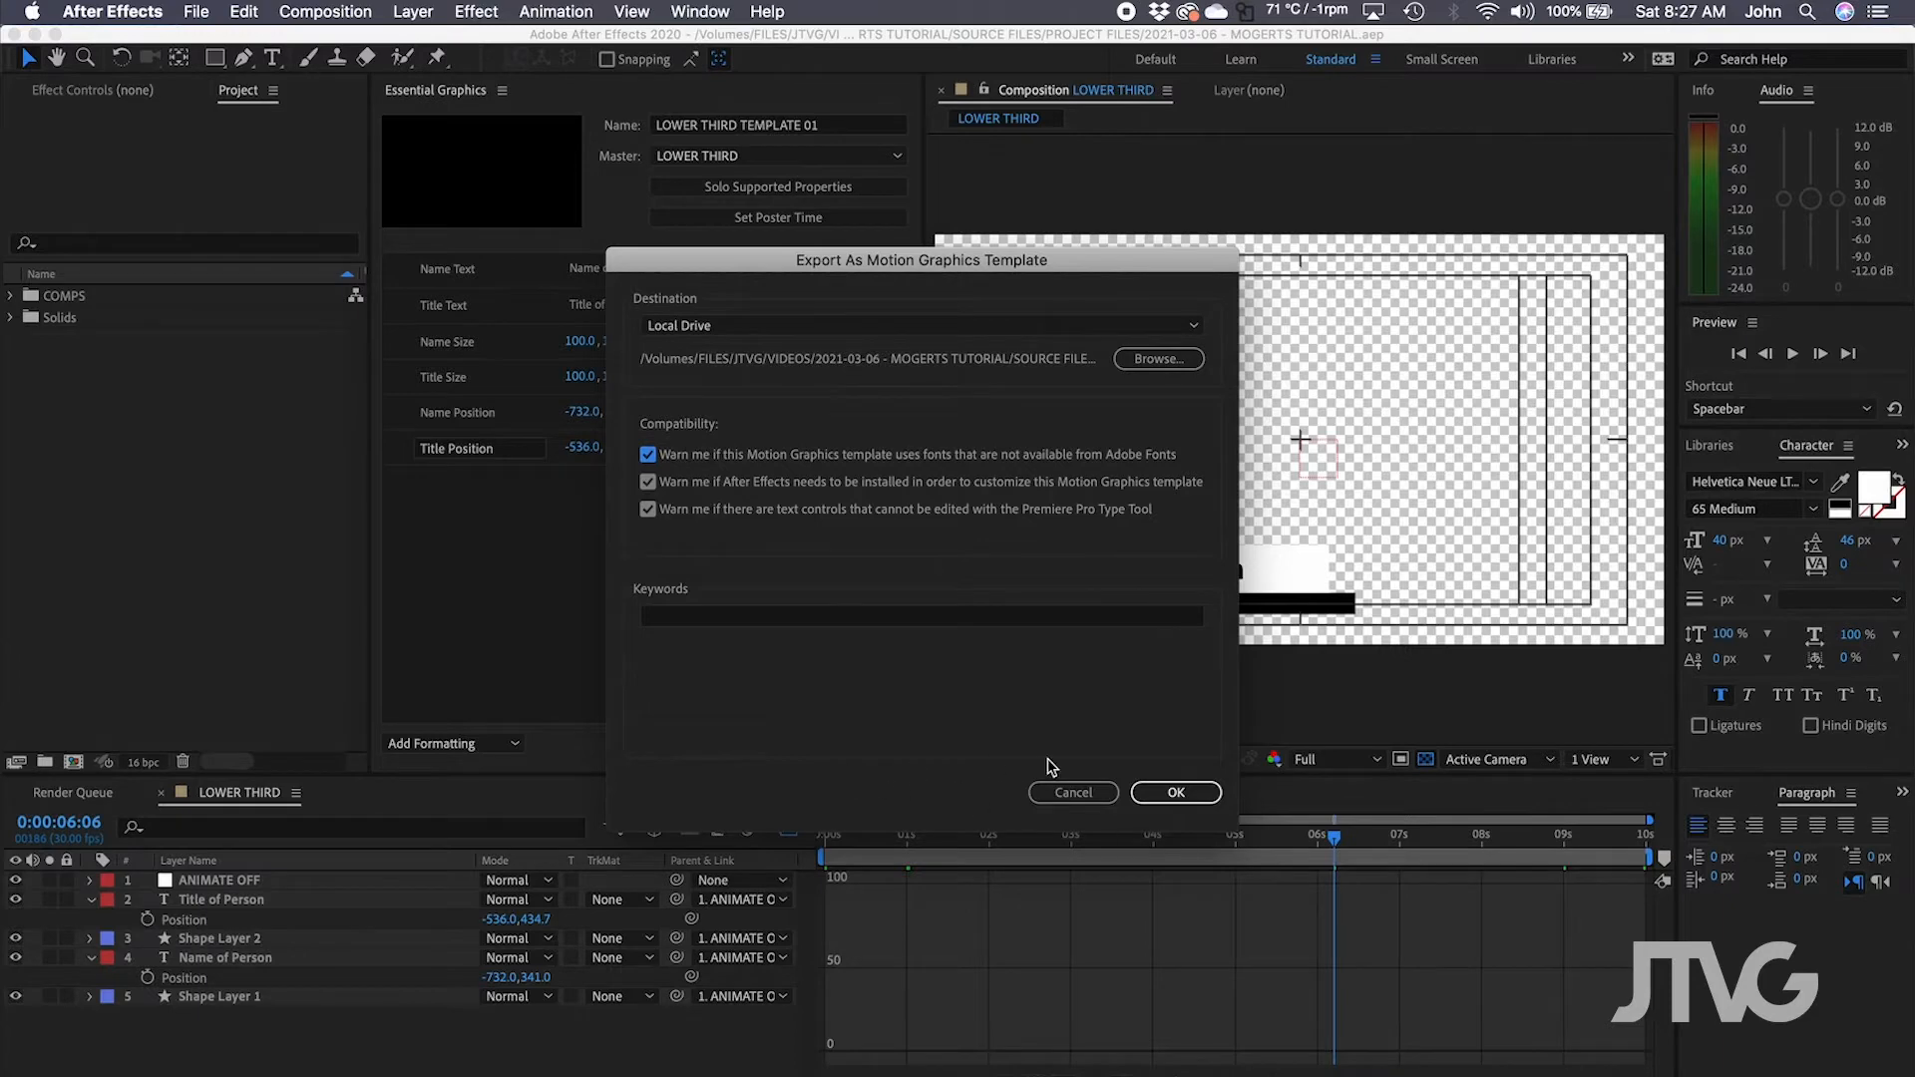
click(1179, 793)
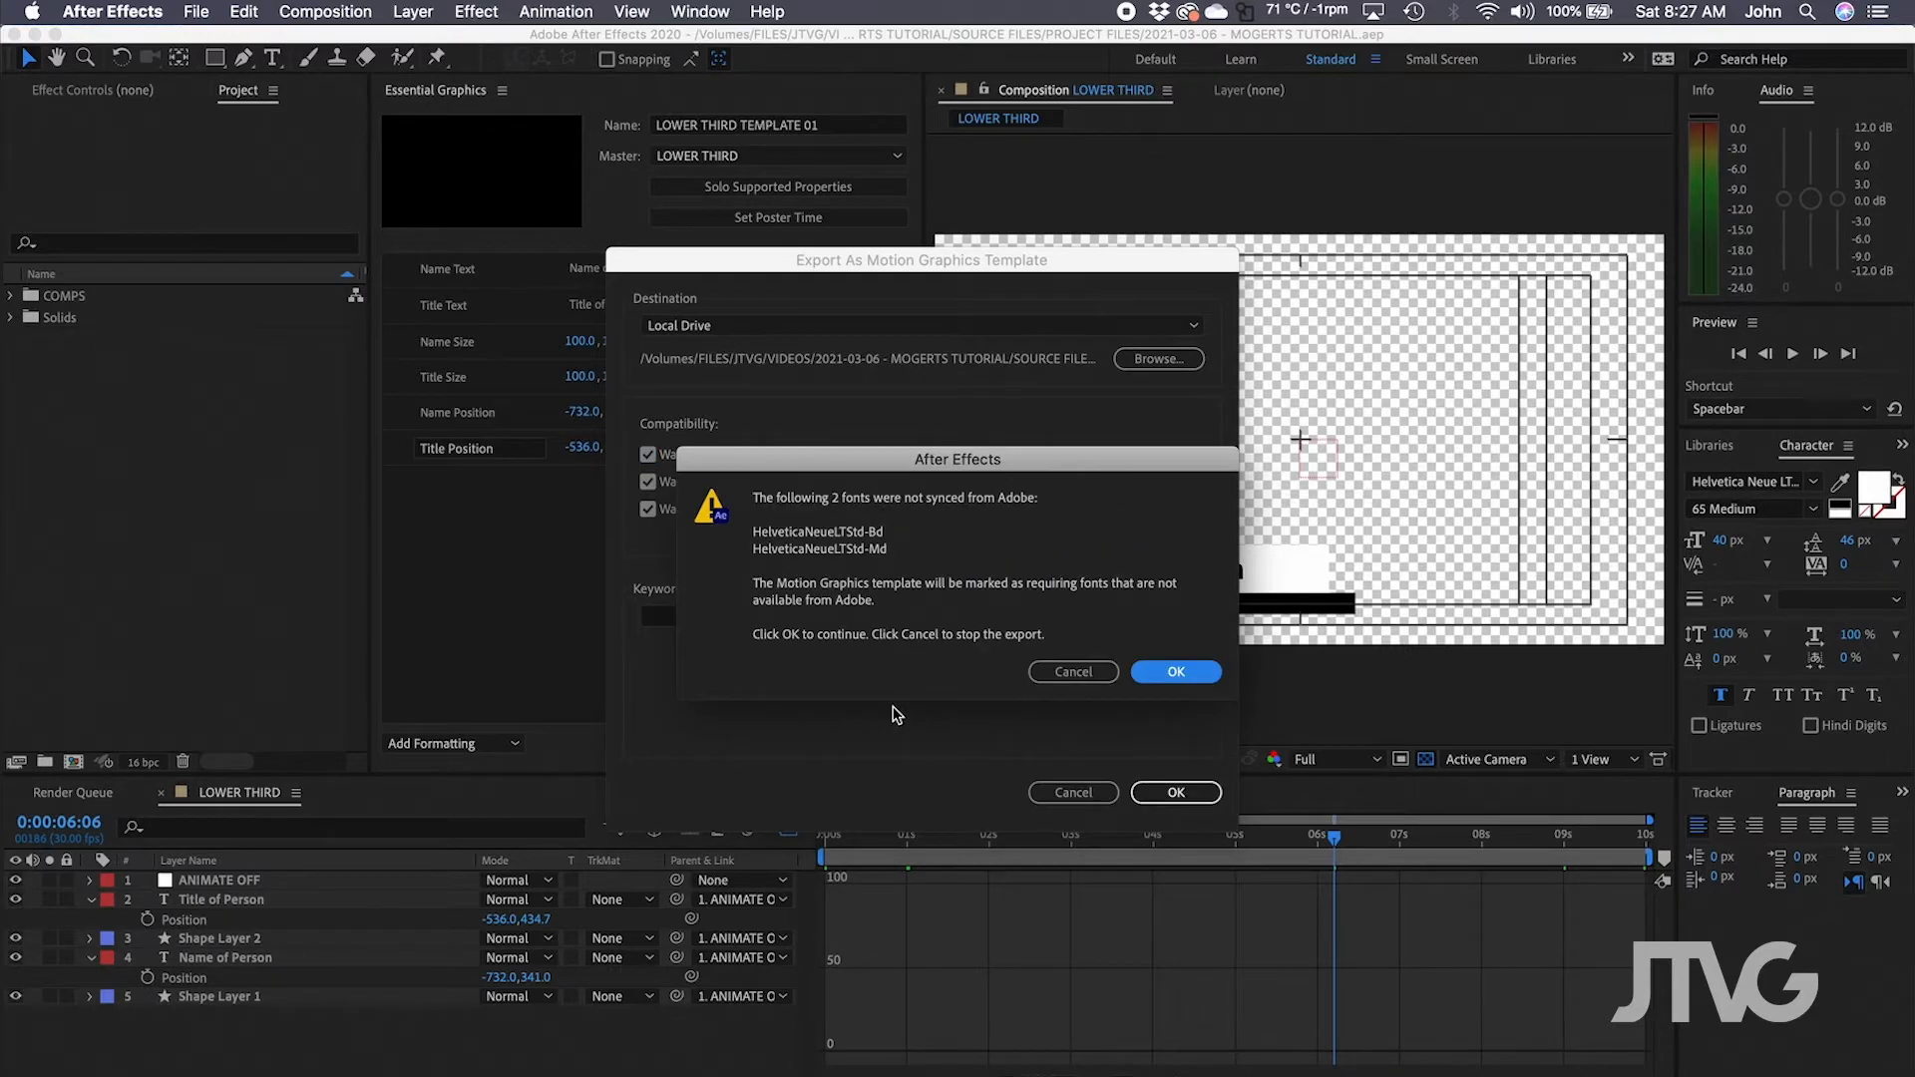
drag(972, 466, 977, 426)
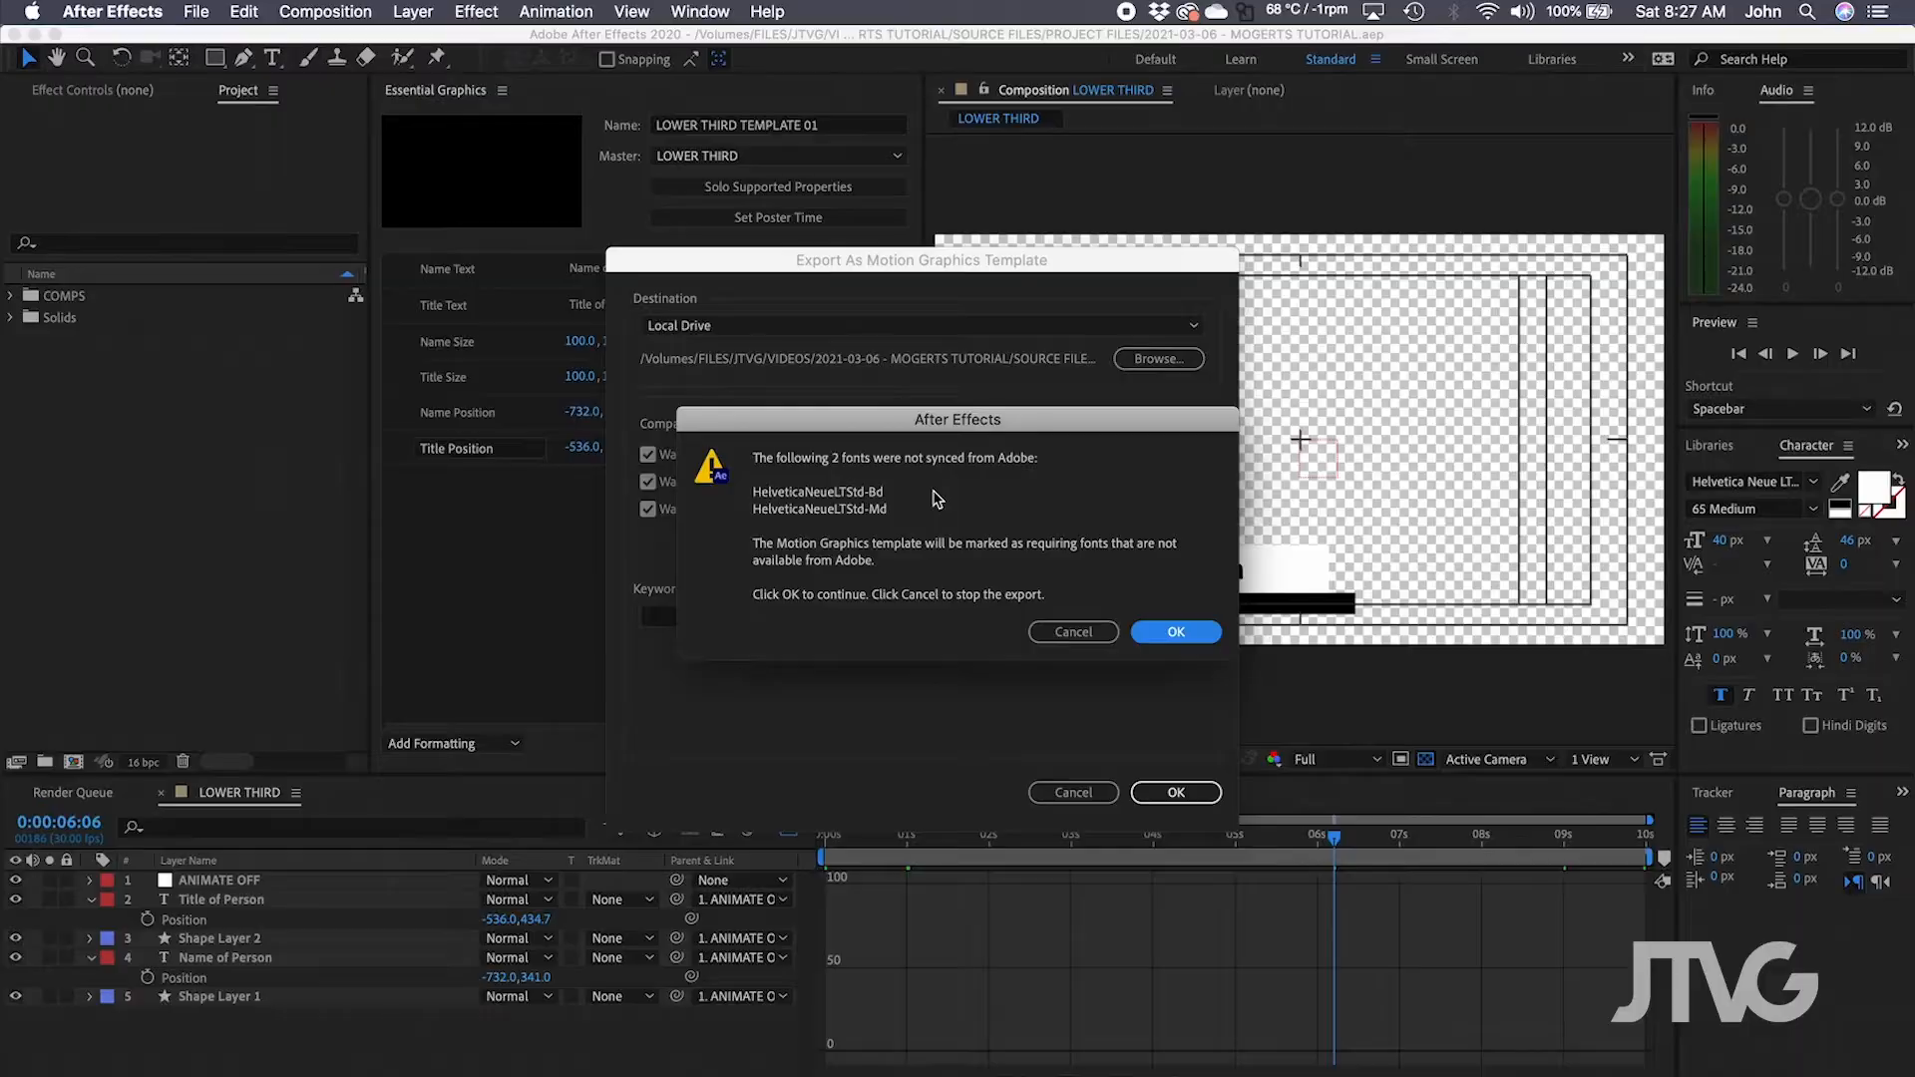
click(1167, 631)
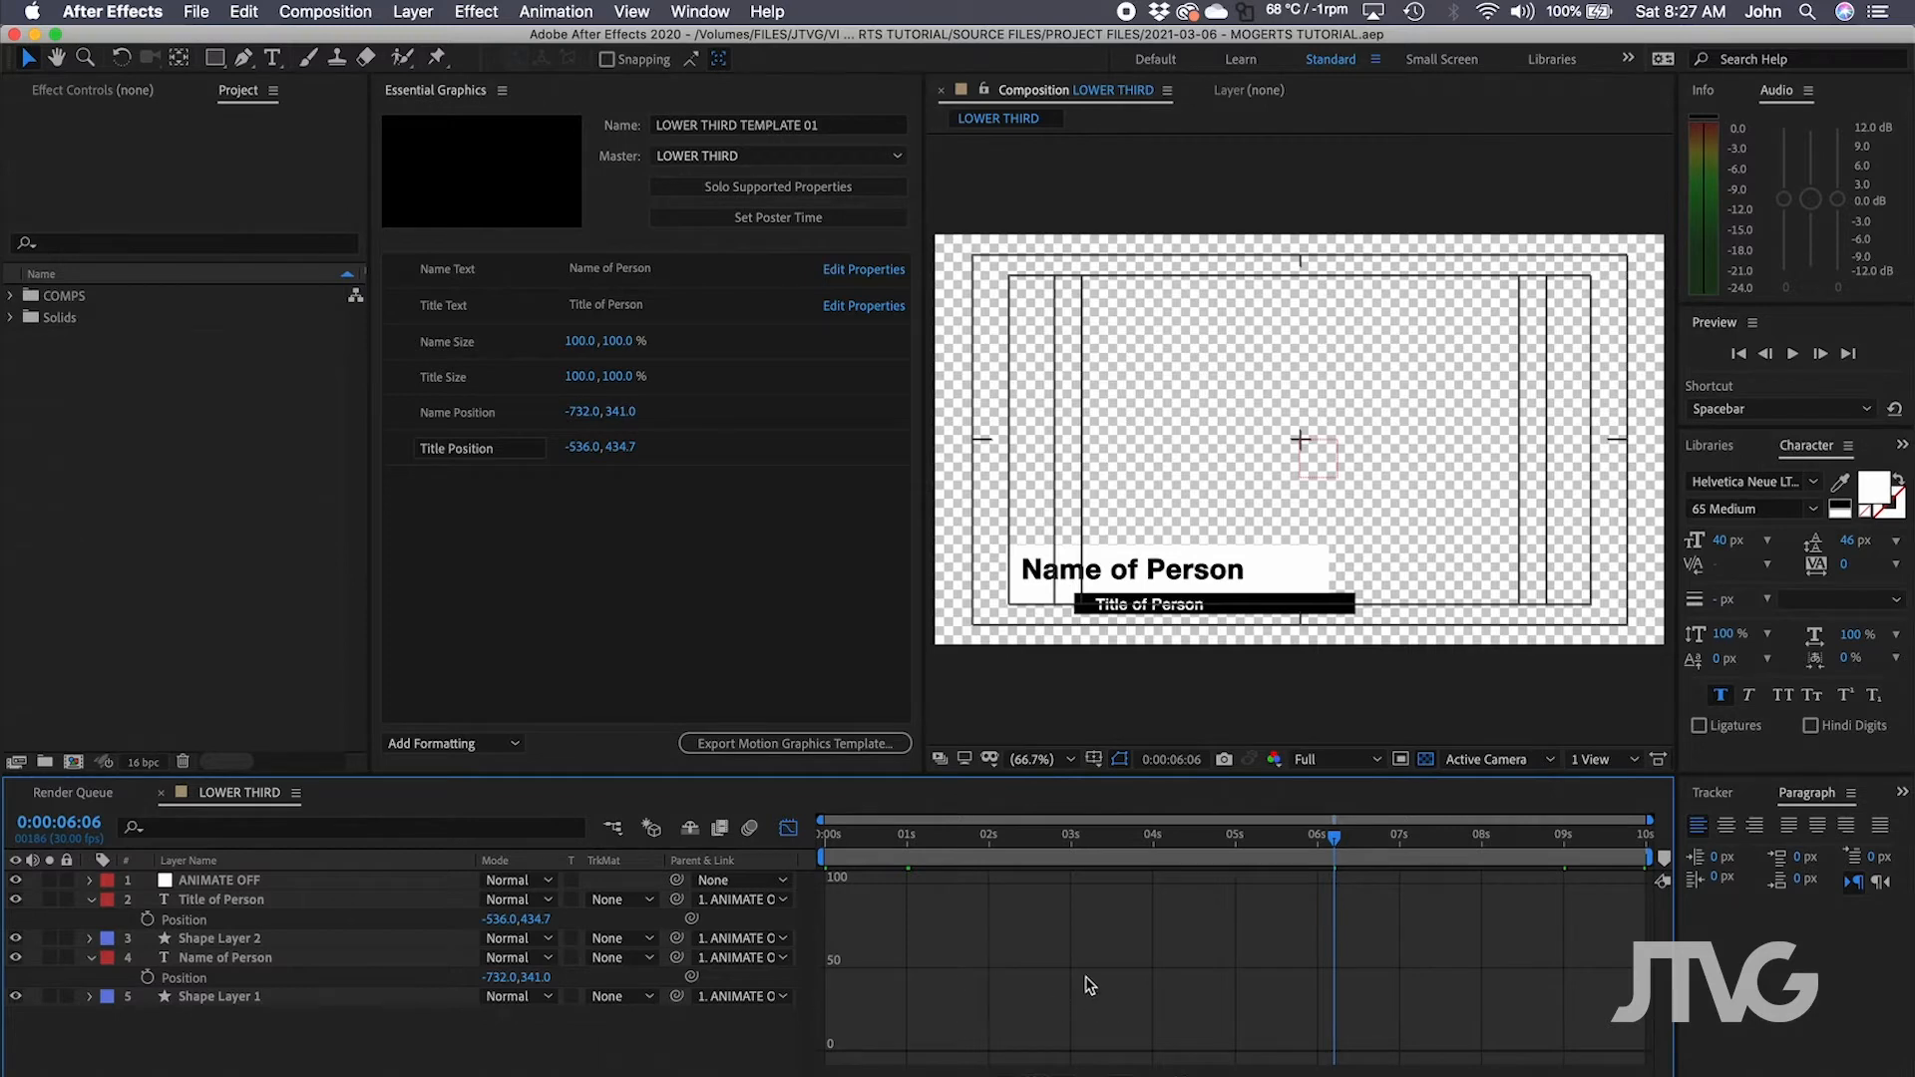
In Finder, confirm LOWER THIRD TEMPLATE 01.mogrt sits in the tutorial's SOURCE FILES folder.
click(88, 1076)
click(721, 408)
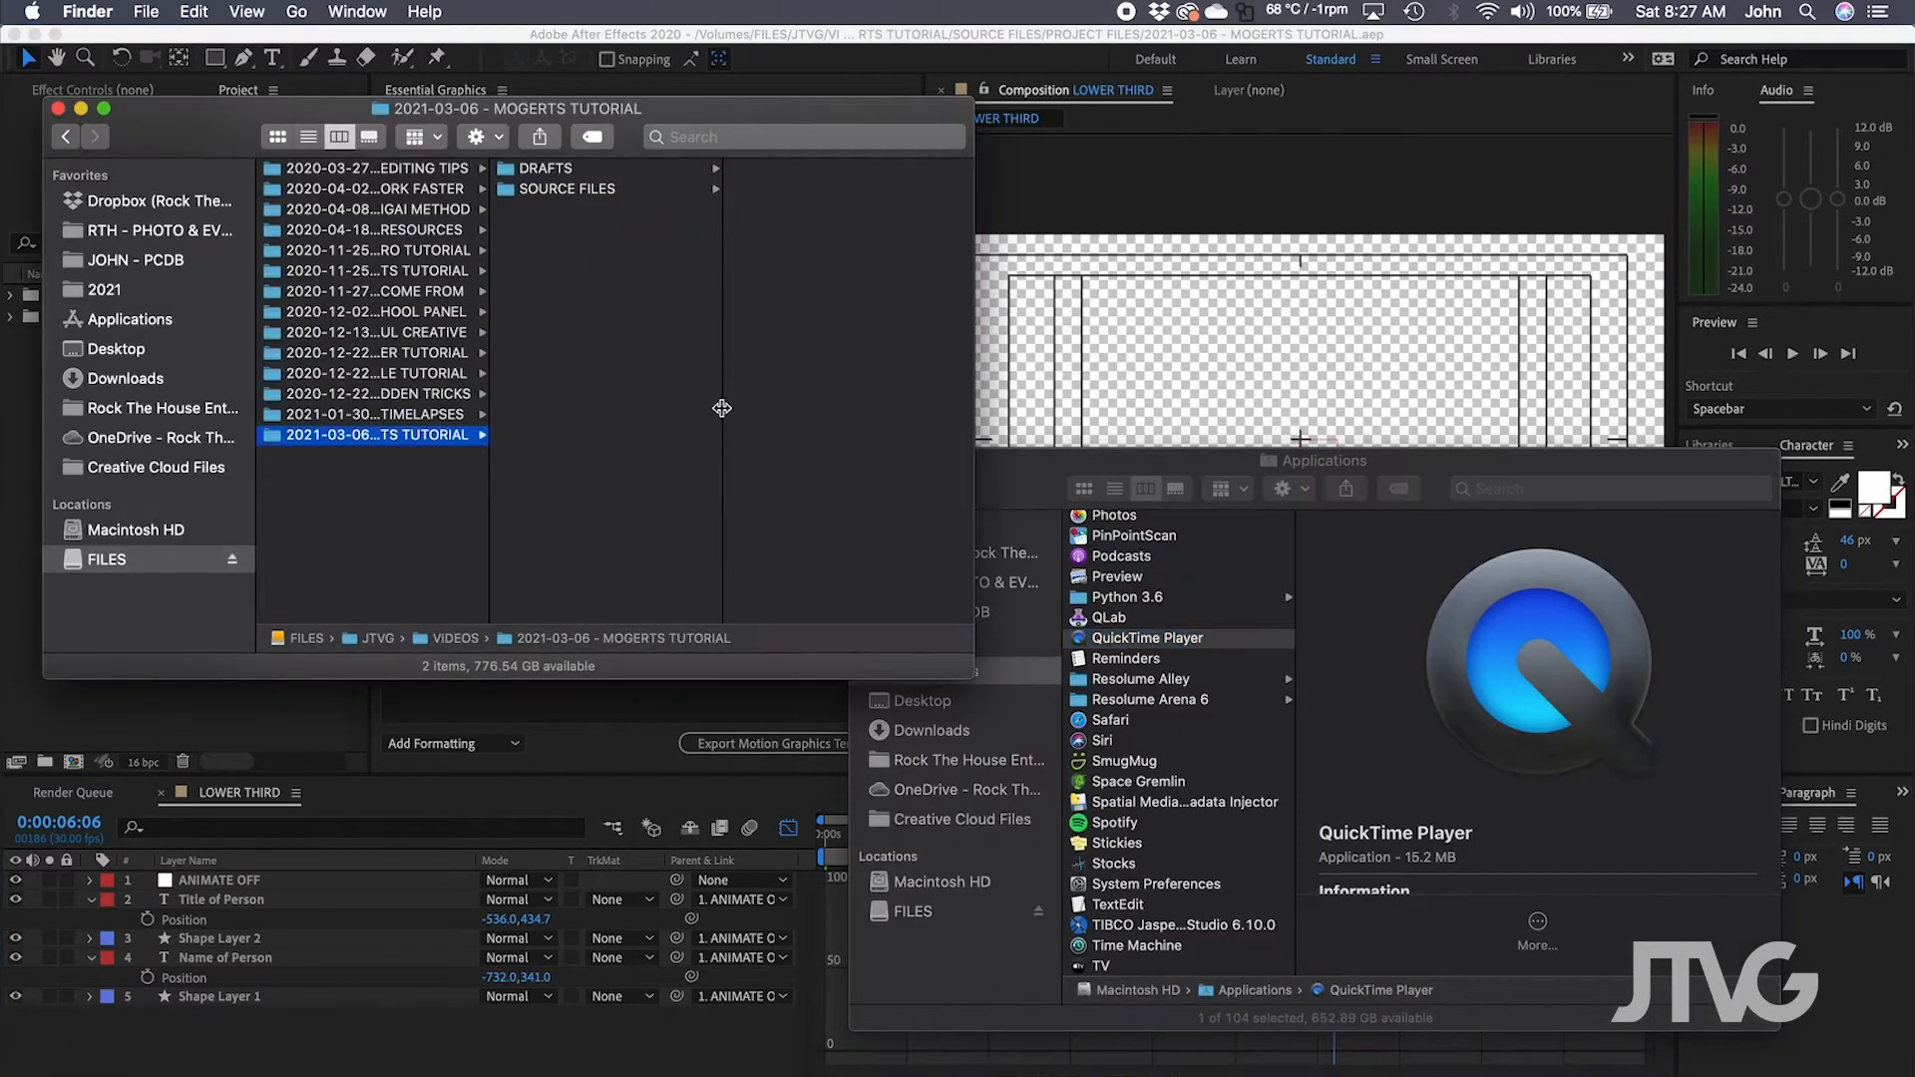
click(598, 190)
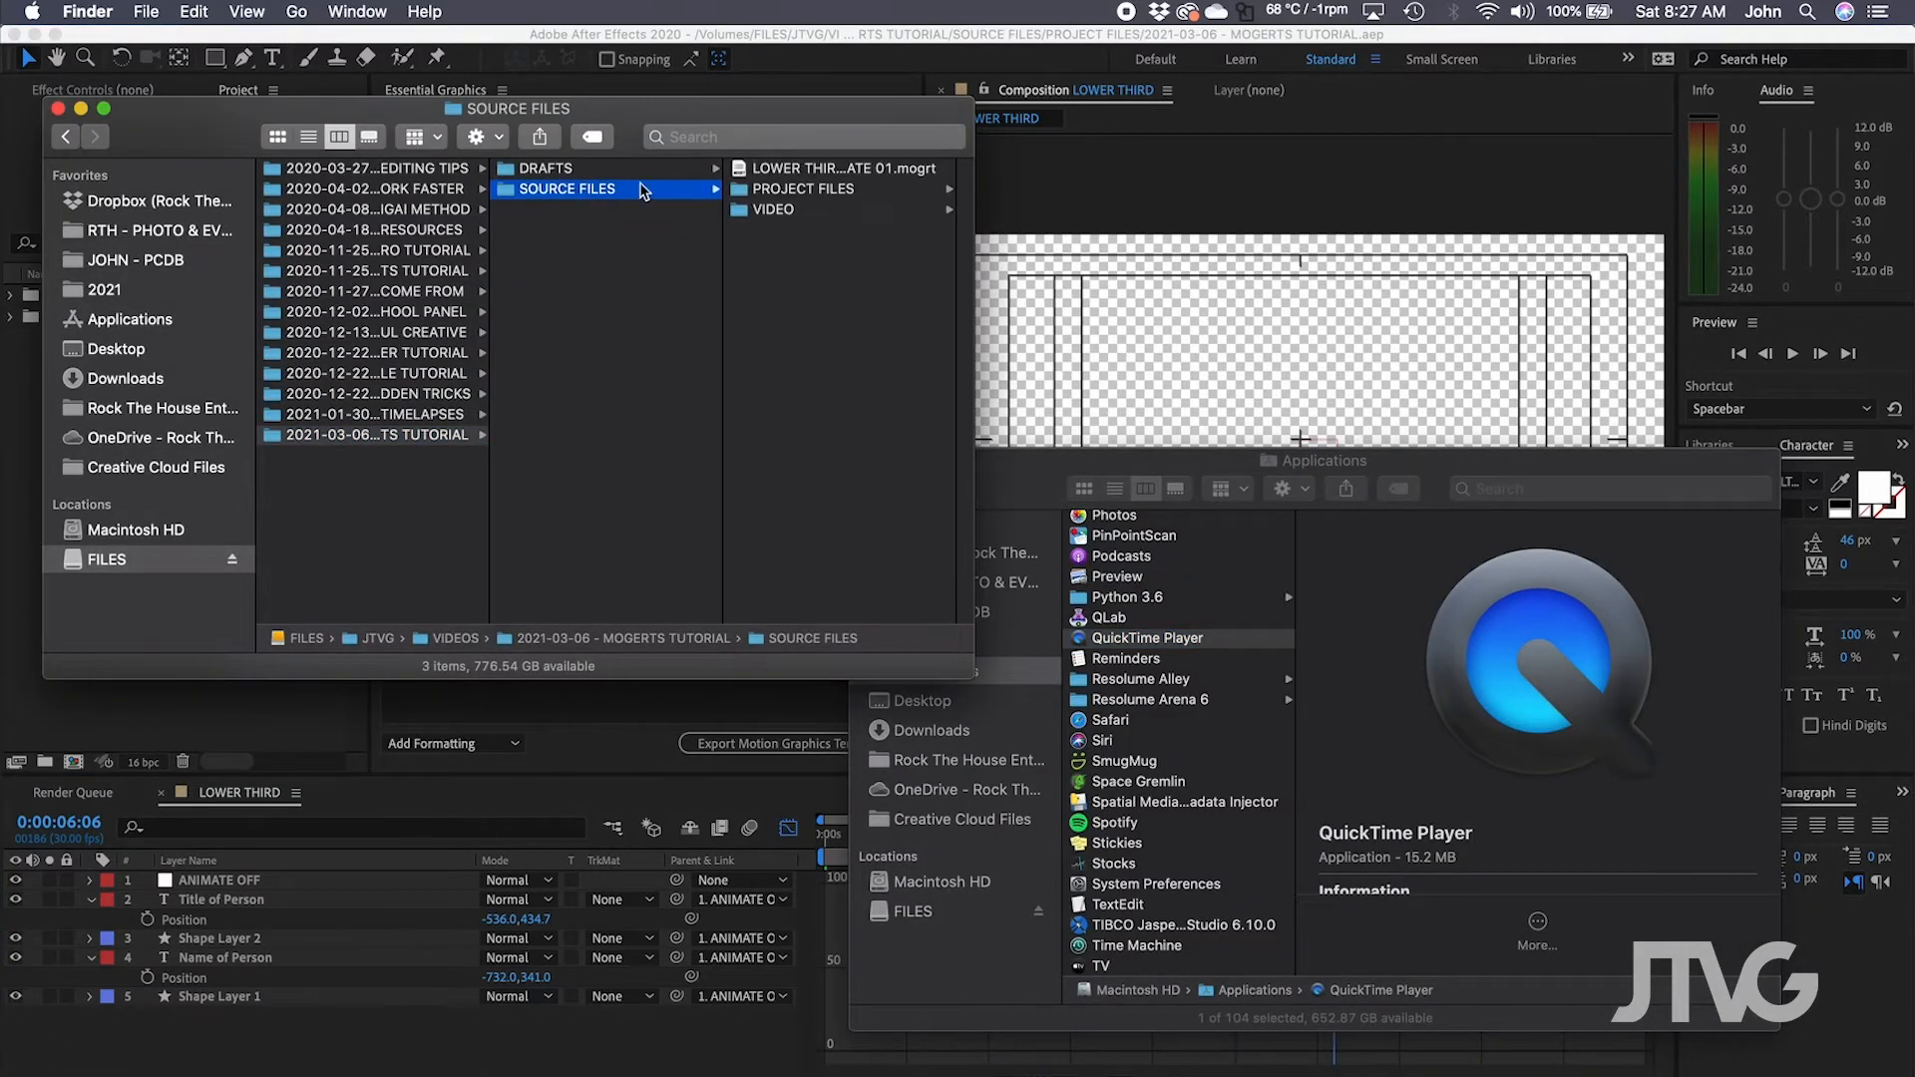
click(806, 212)
click(630, 172)
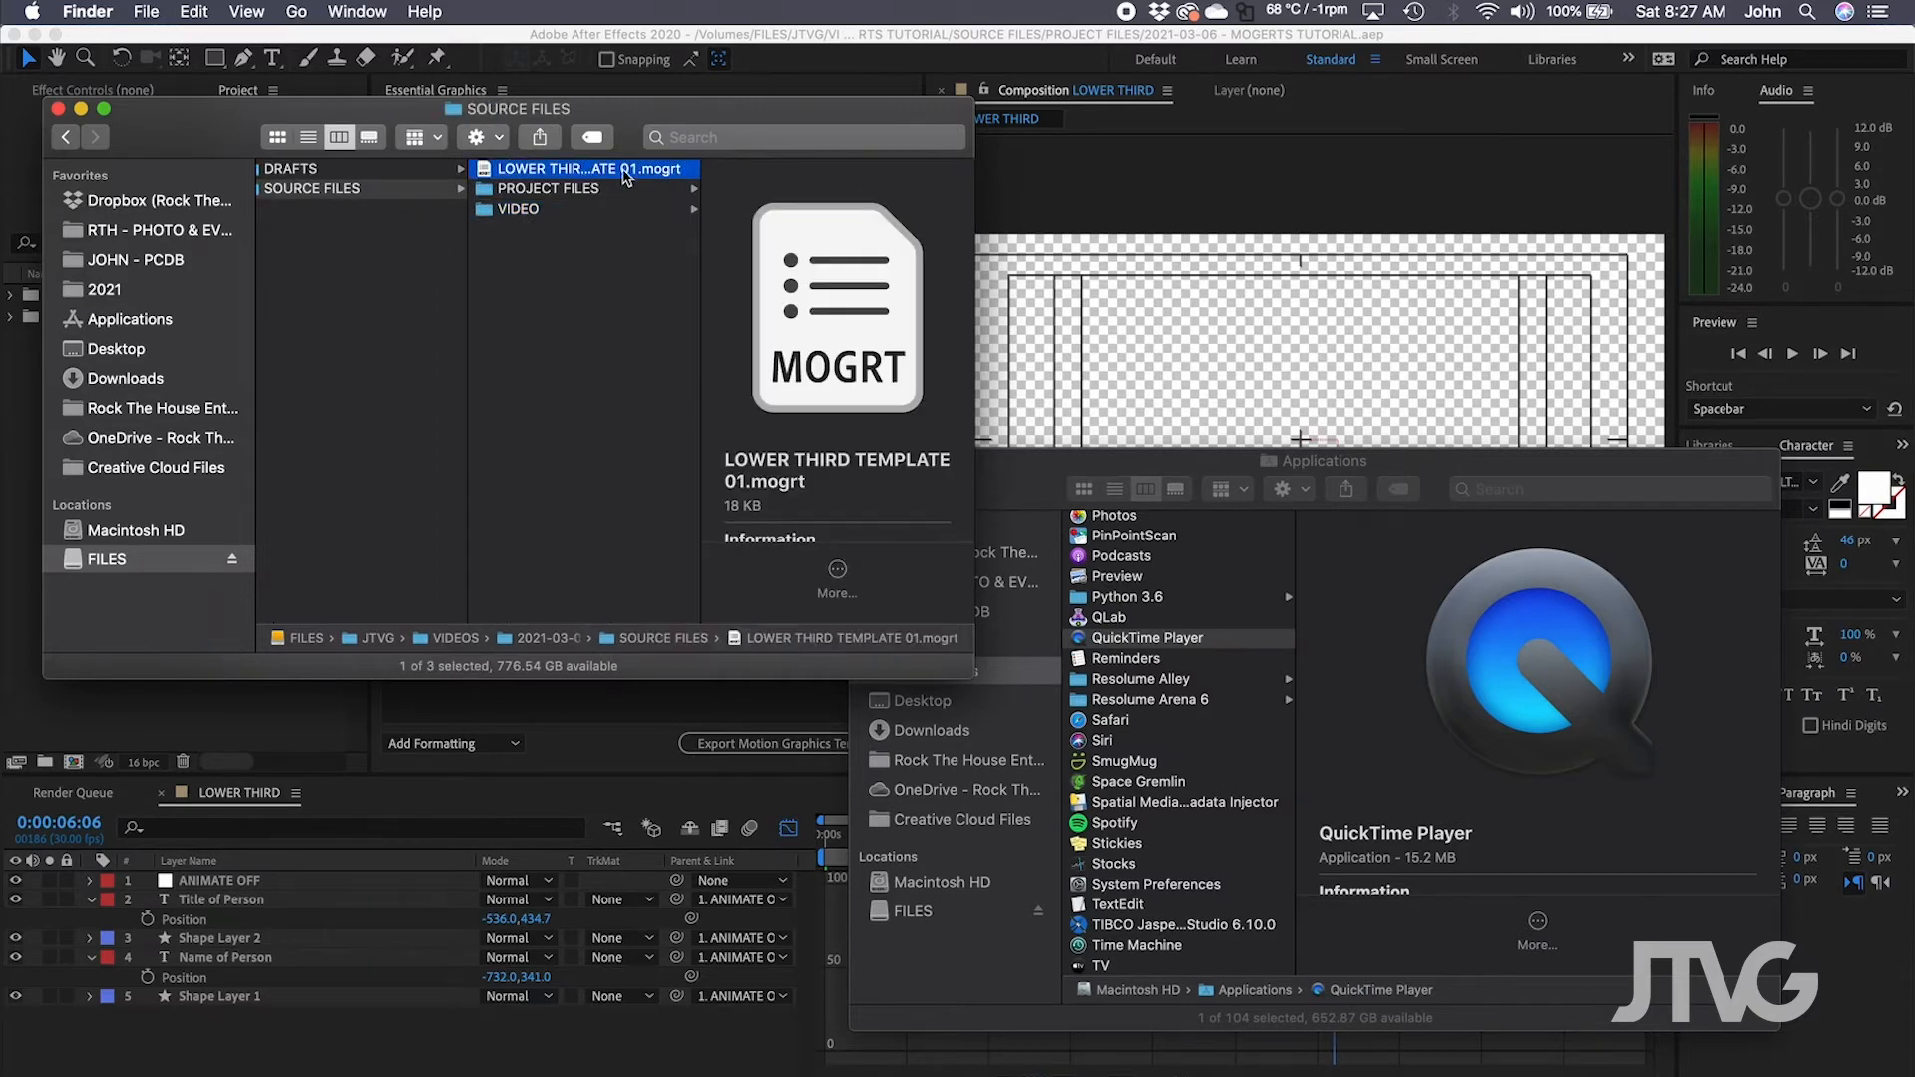
click(641, 330)
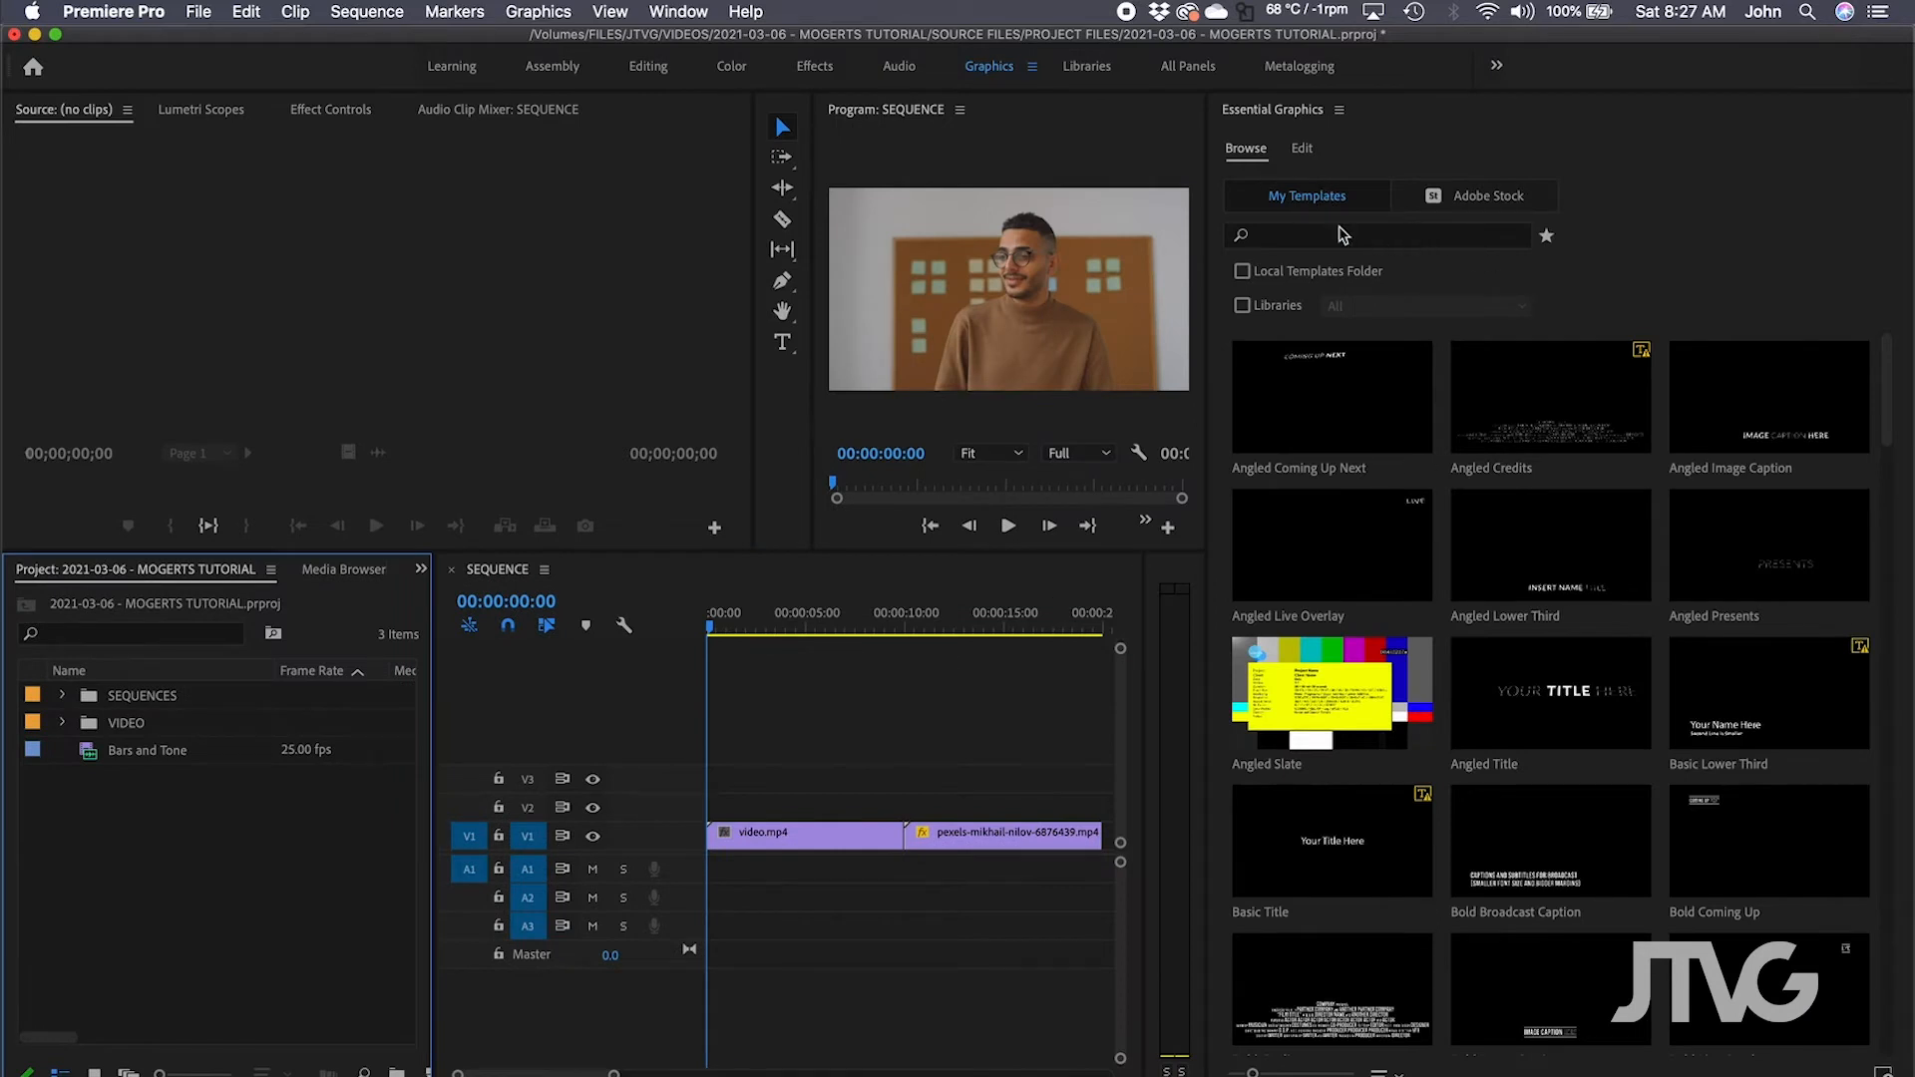
Install LOWER THIRD TEMPLATE 01.mogrt from the tutorial's SOURCE FILES folder into Essential Graphics.
click(1883, 1071)
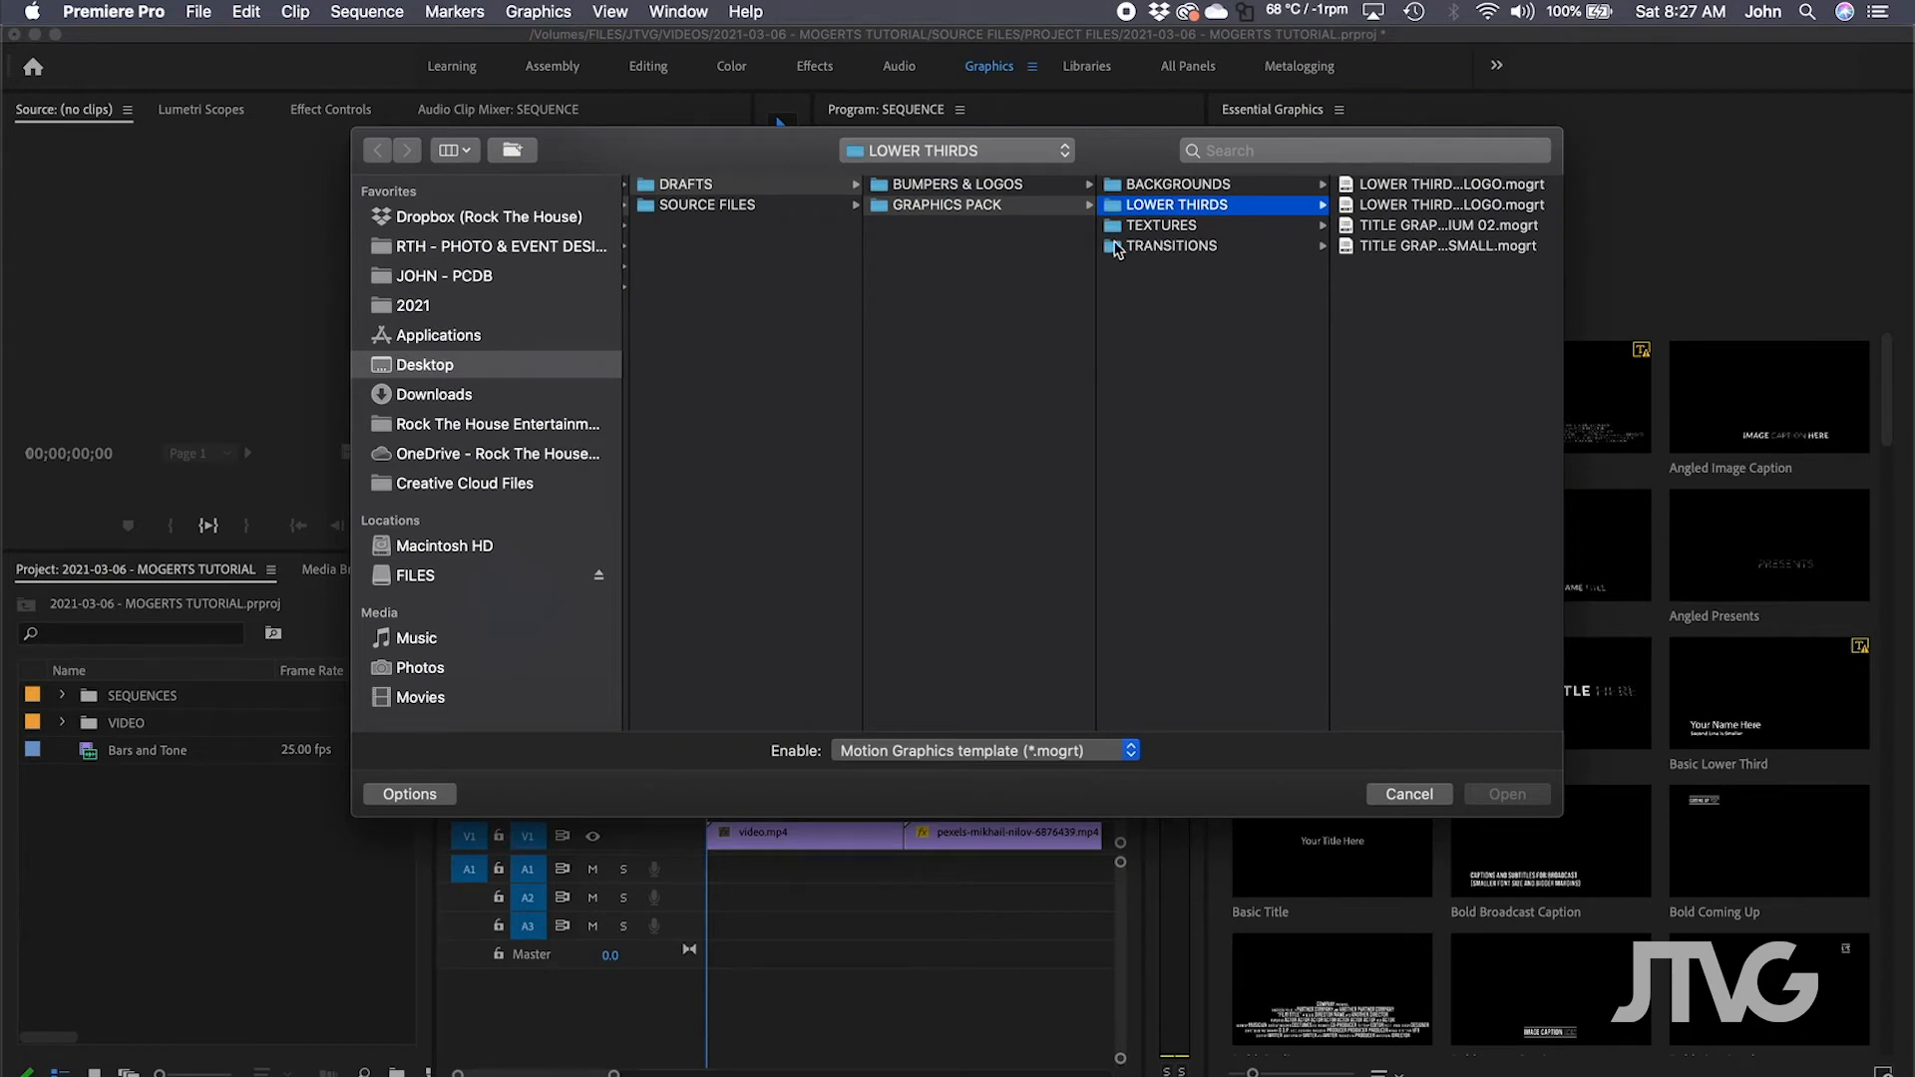
click(421, 581)
click(671, 205)
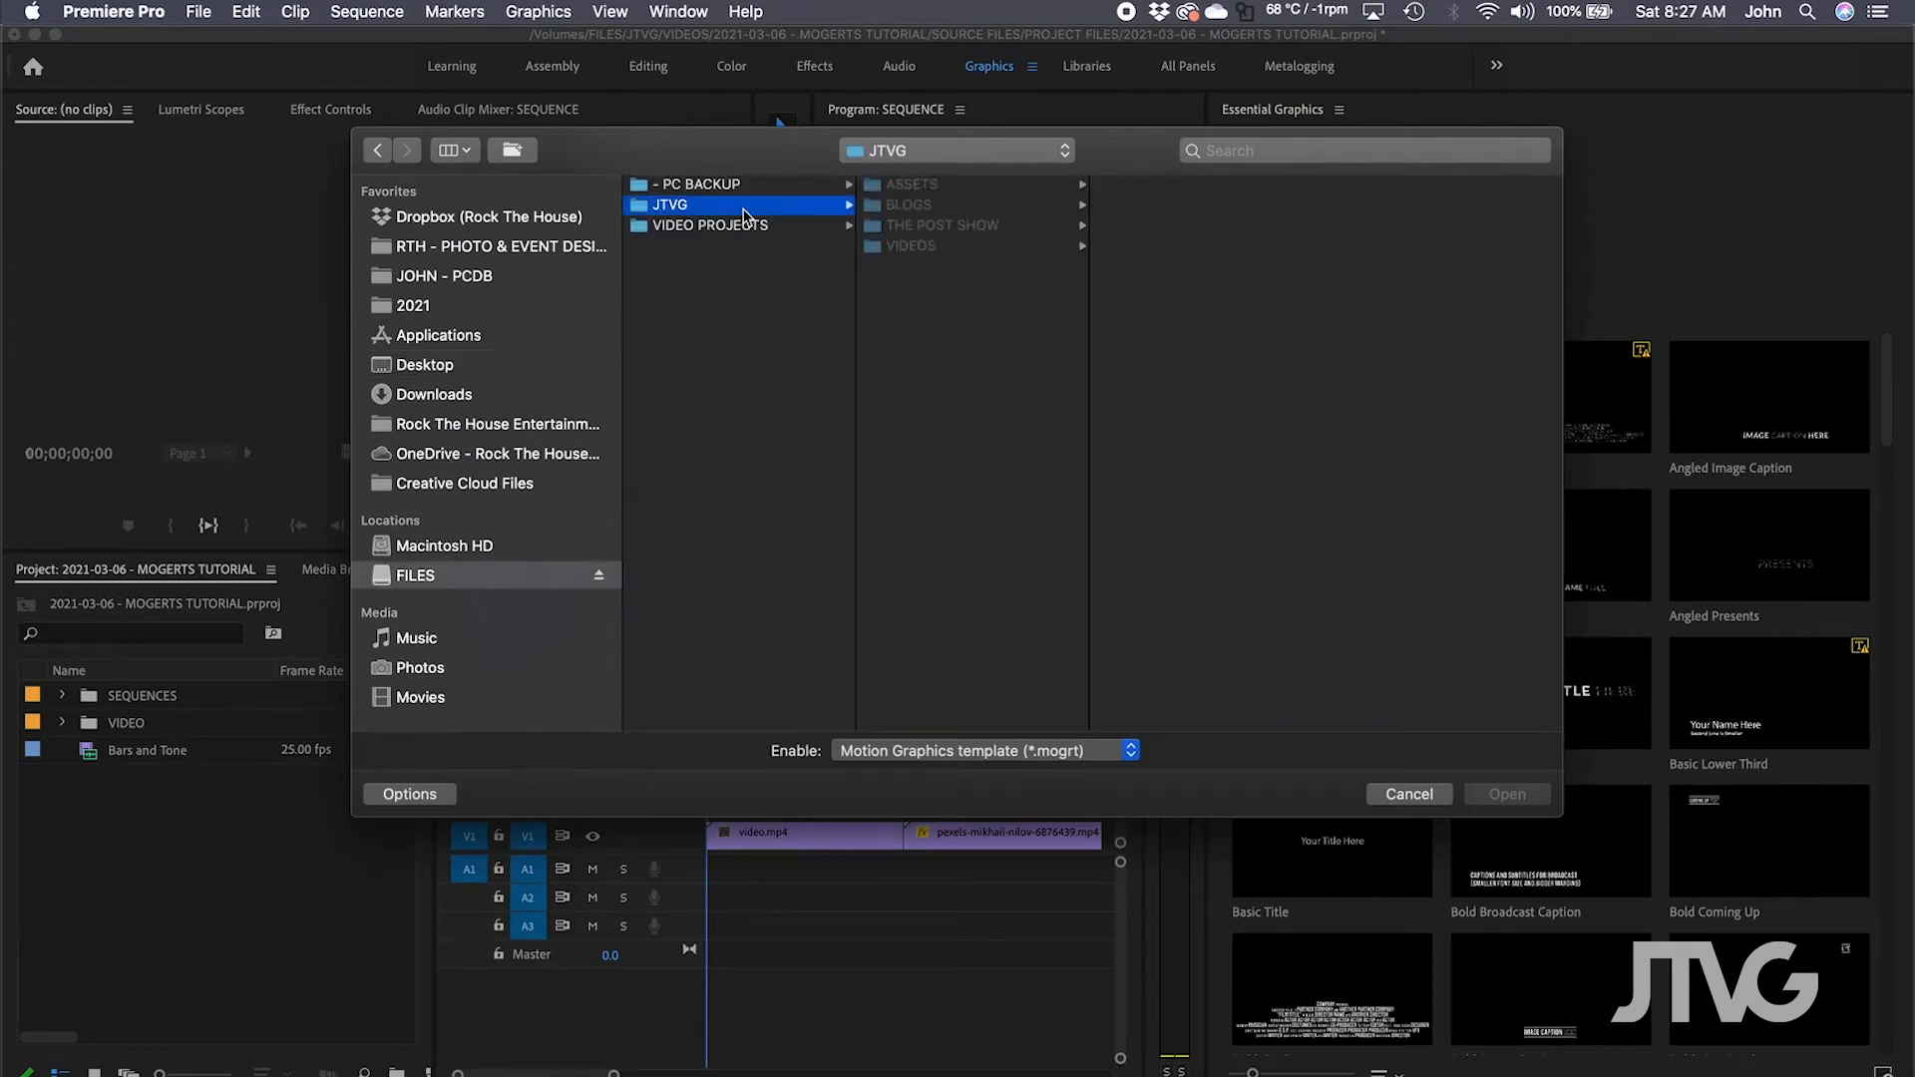
click(940, 227)
click(934, 247)
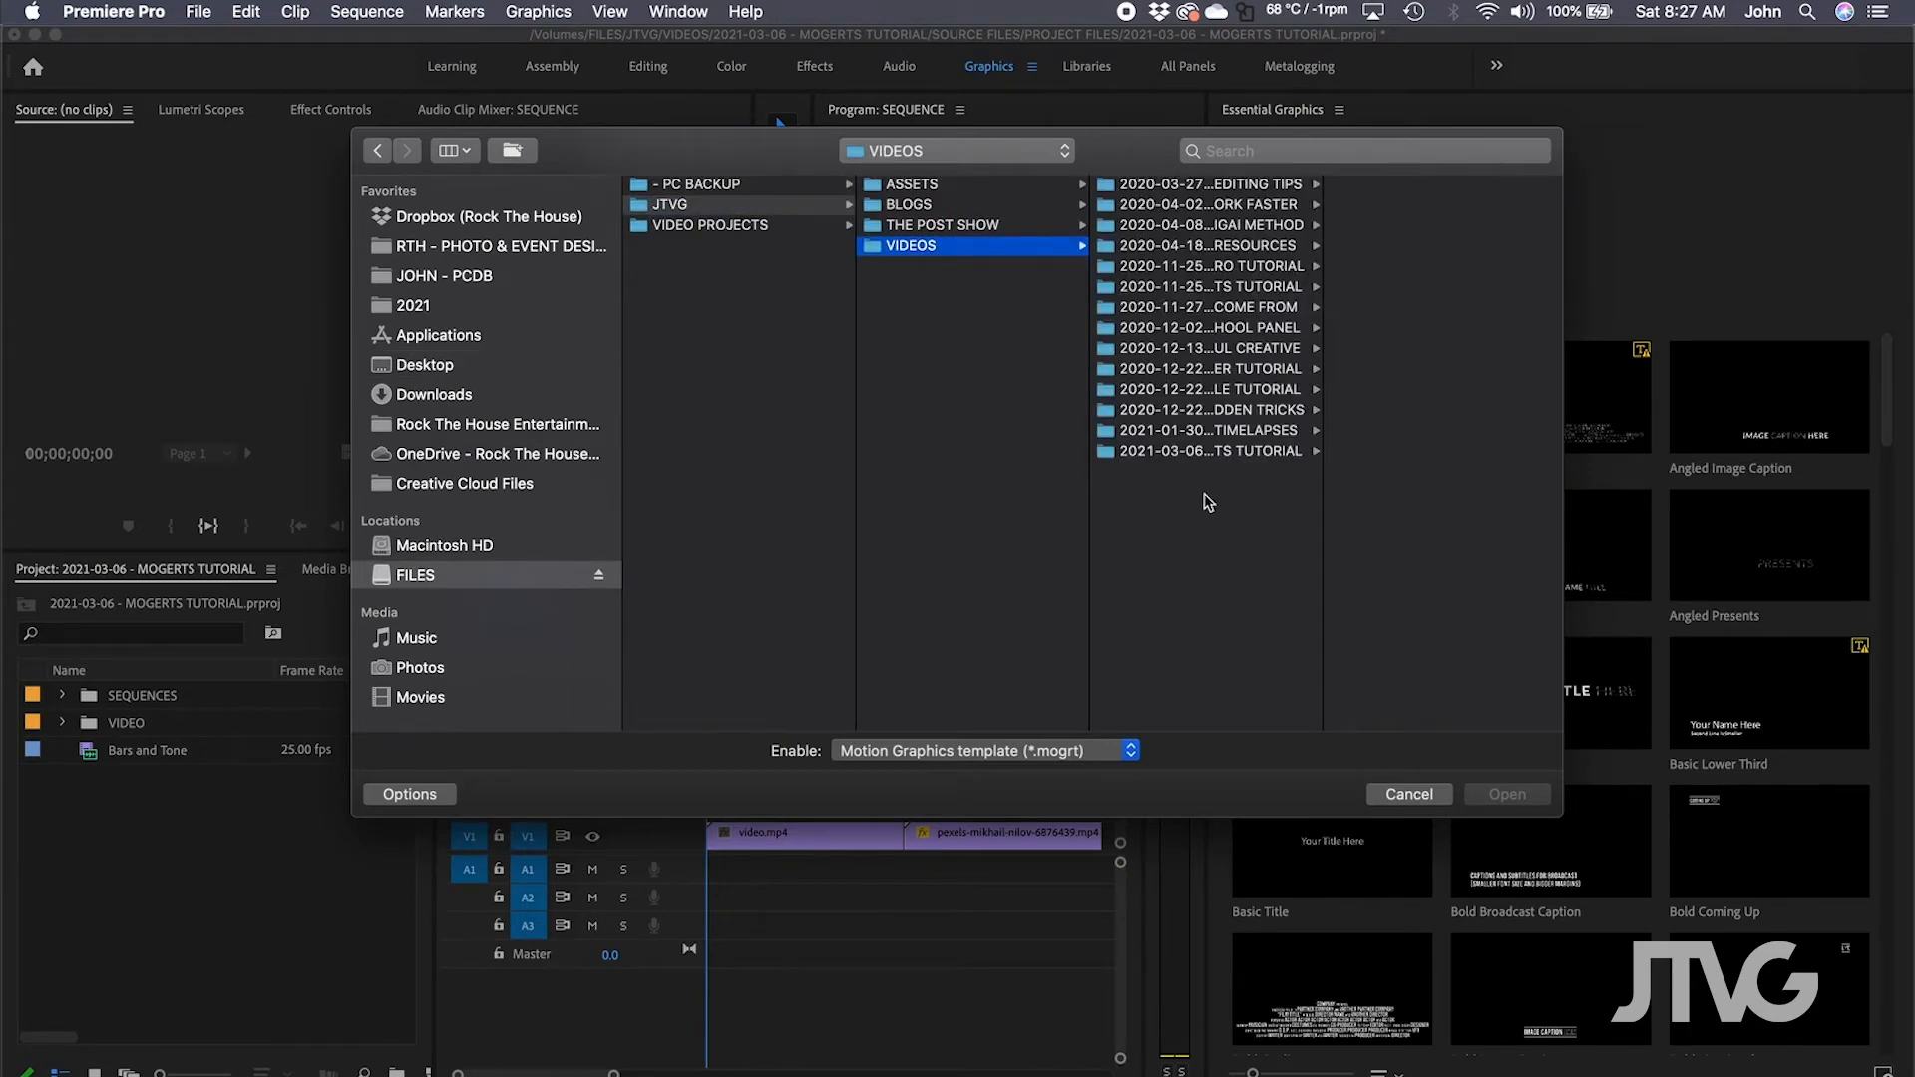
click(1229, 453)
click(1394, 193)
click(1276, 204)
click(1416, 185)
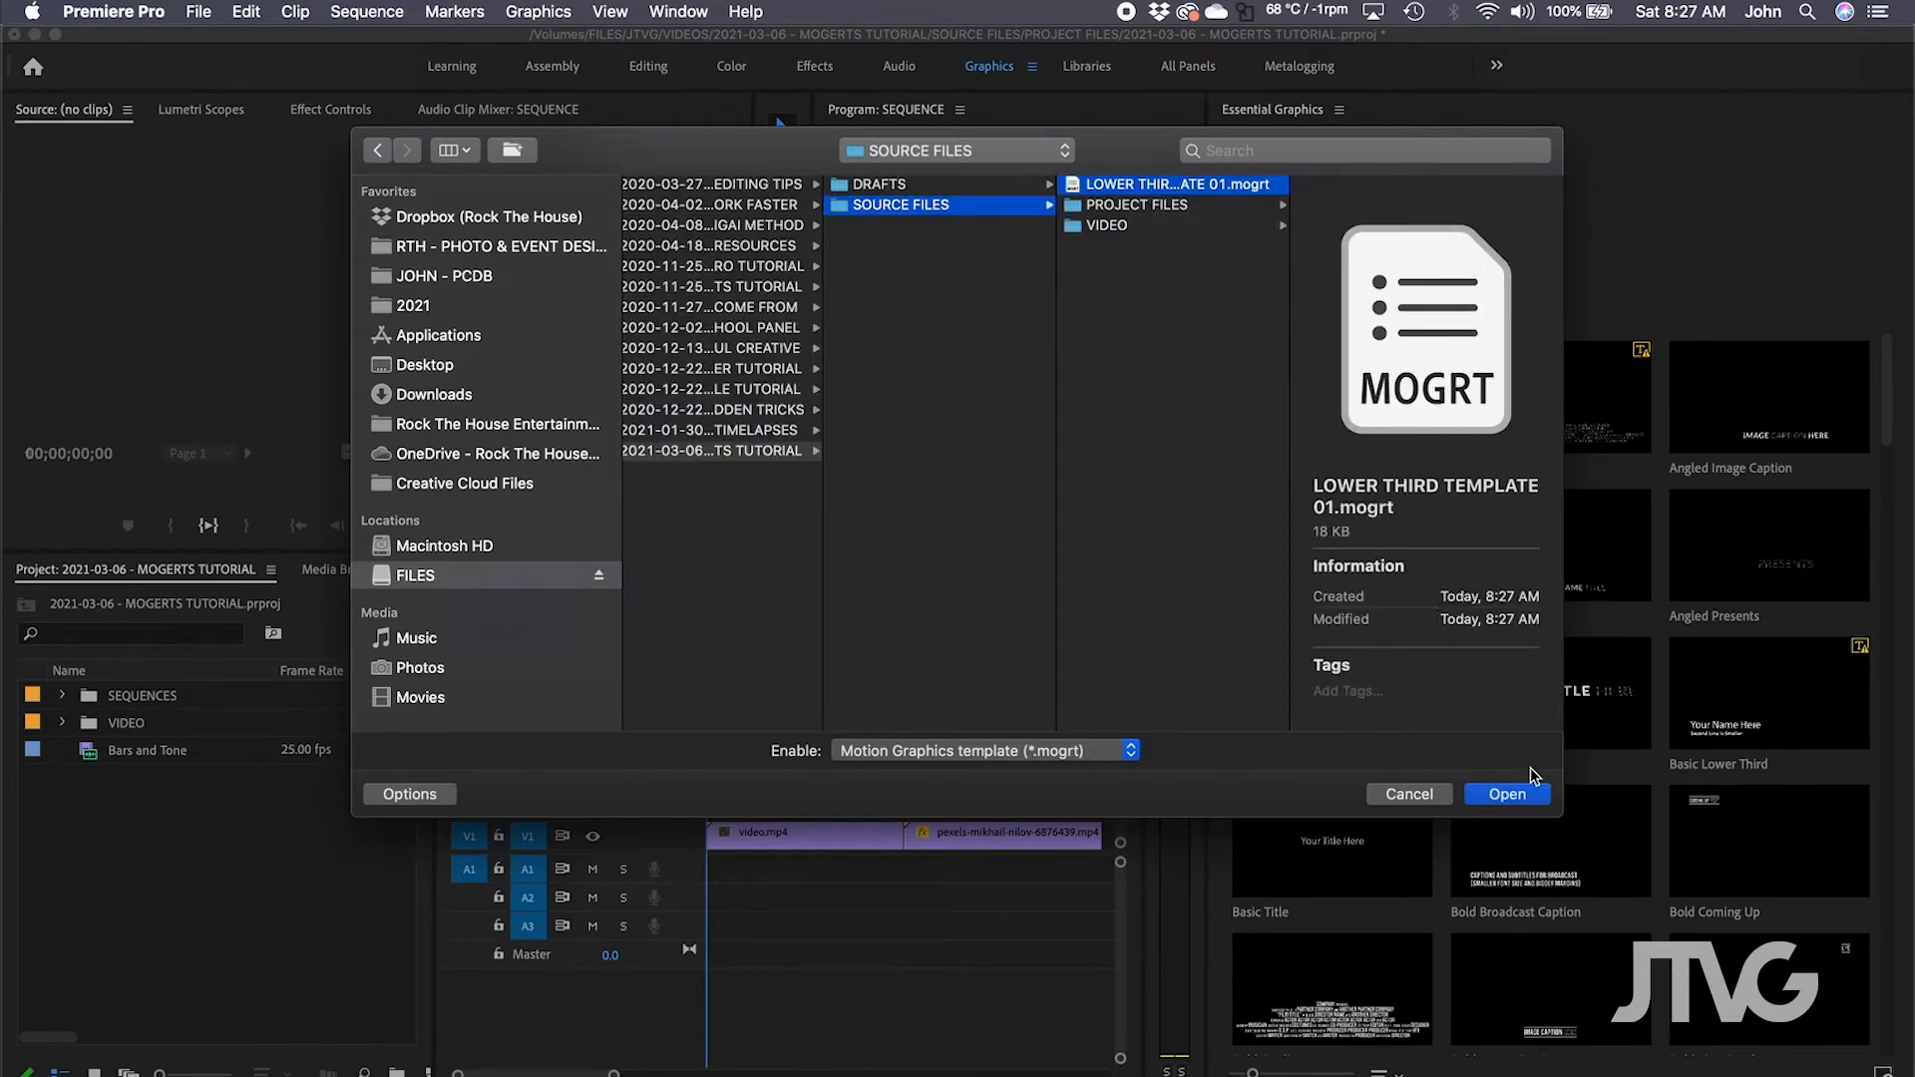
click(1513, 798)
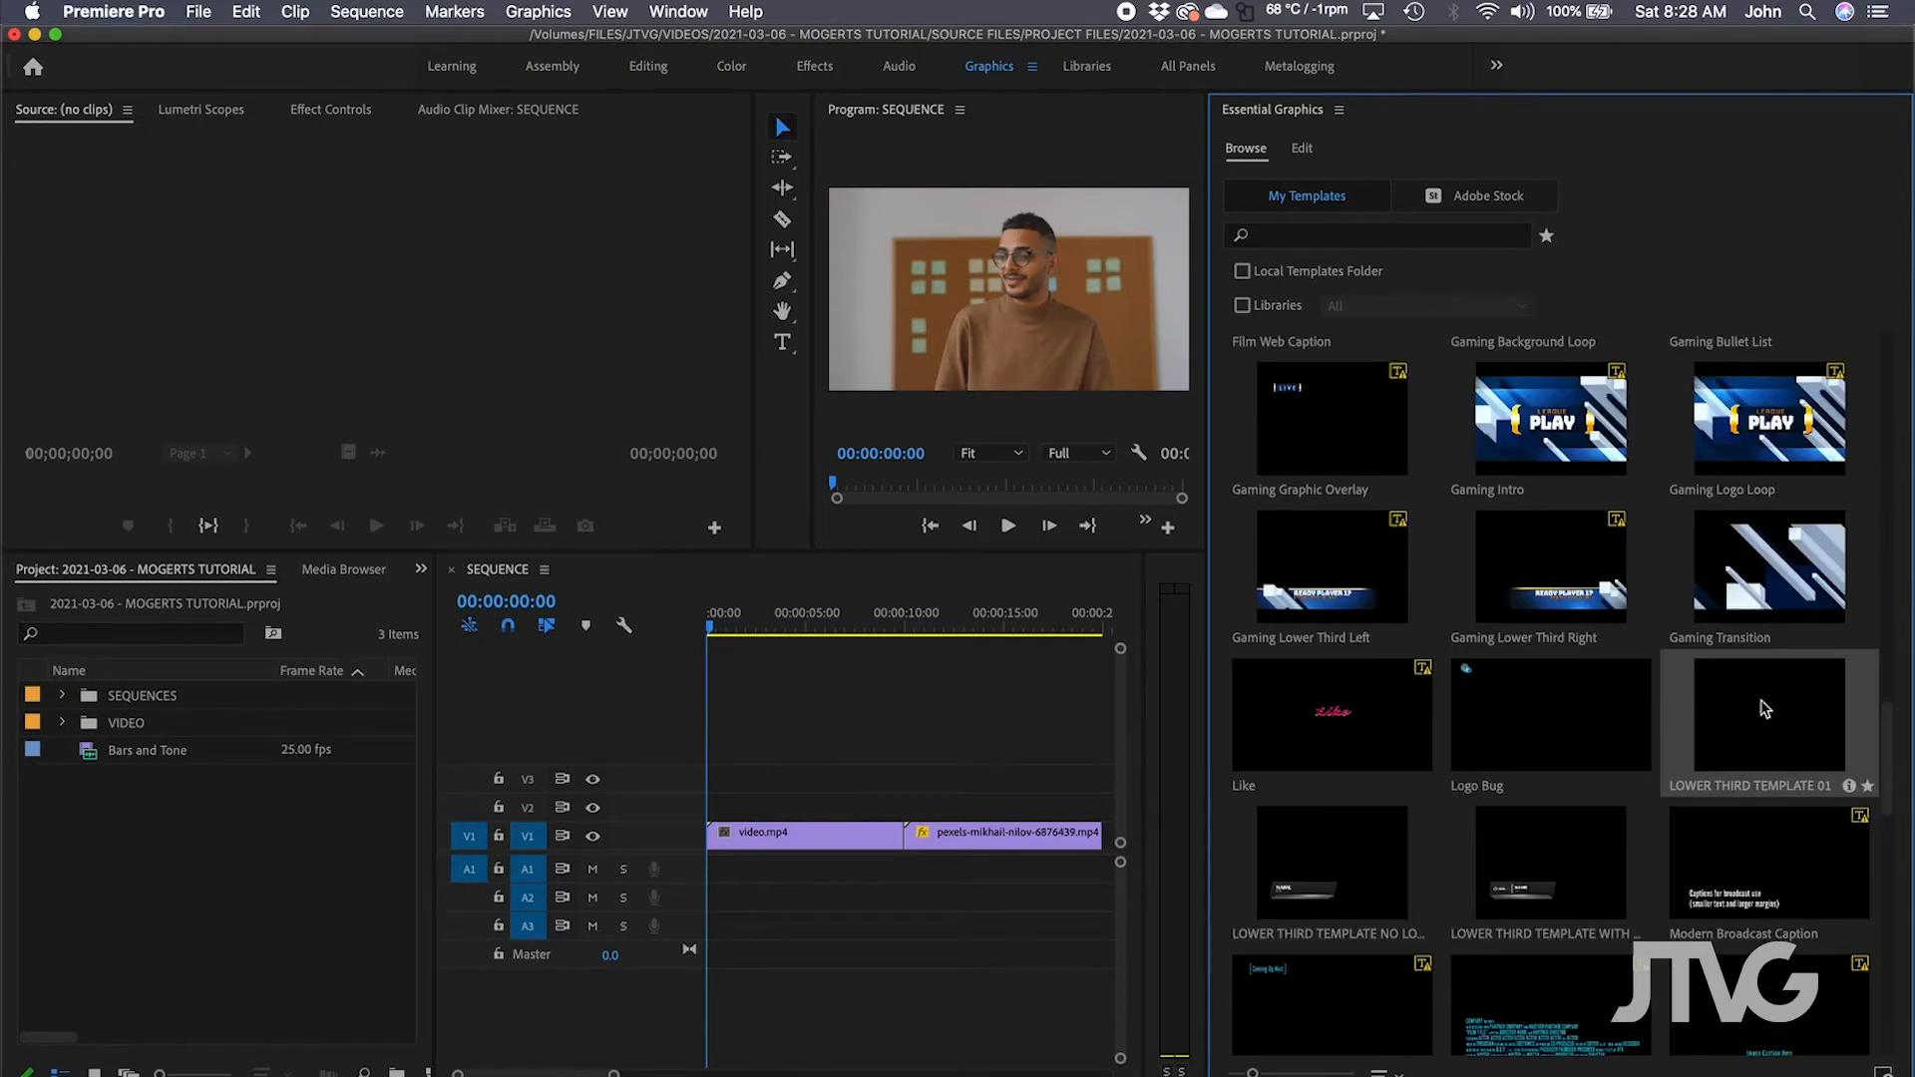
Place LOWER THIRD TEMPLATE 01 on V2 above the video, preview it, and select the clip.
drag(1770, 731, 688, 812)
key(space)
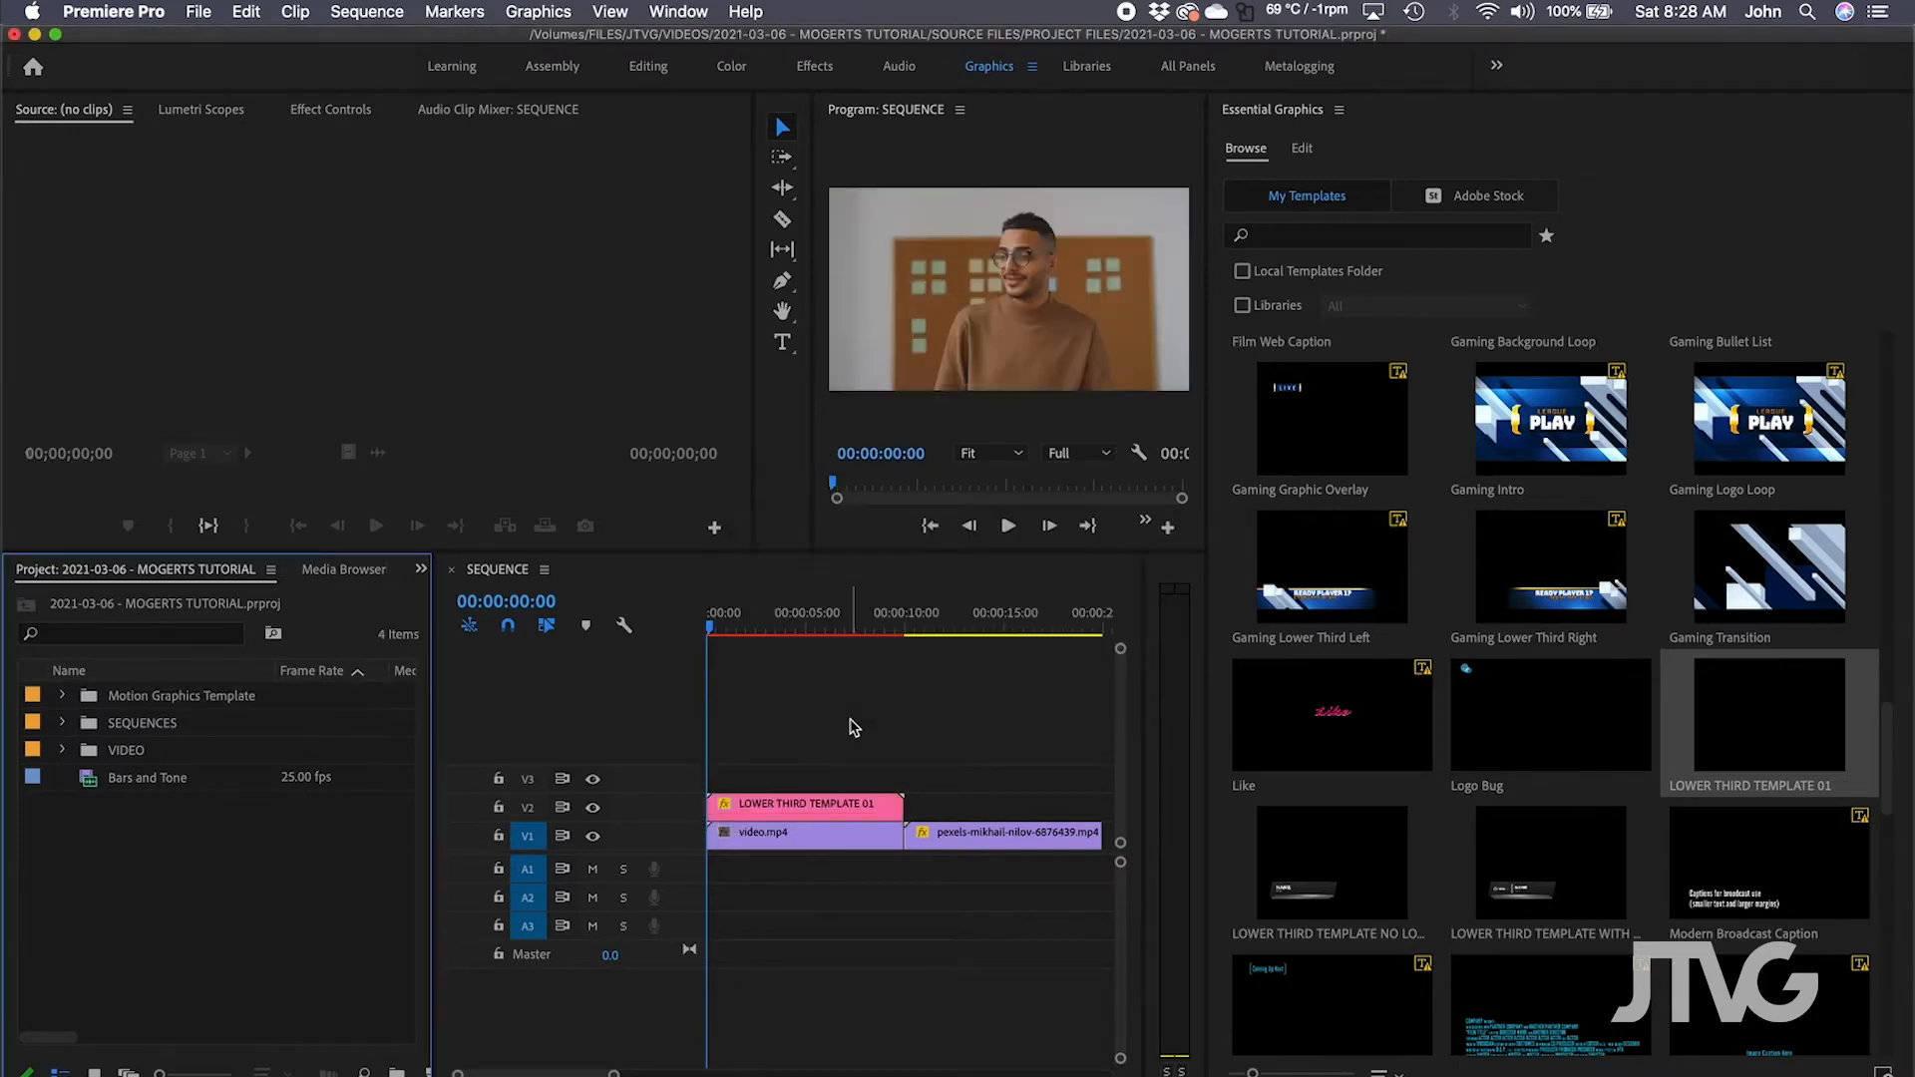
key(space)
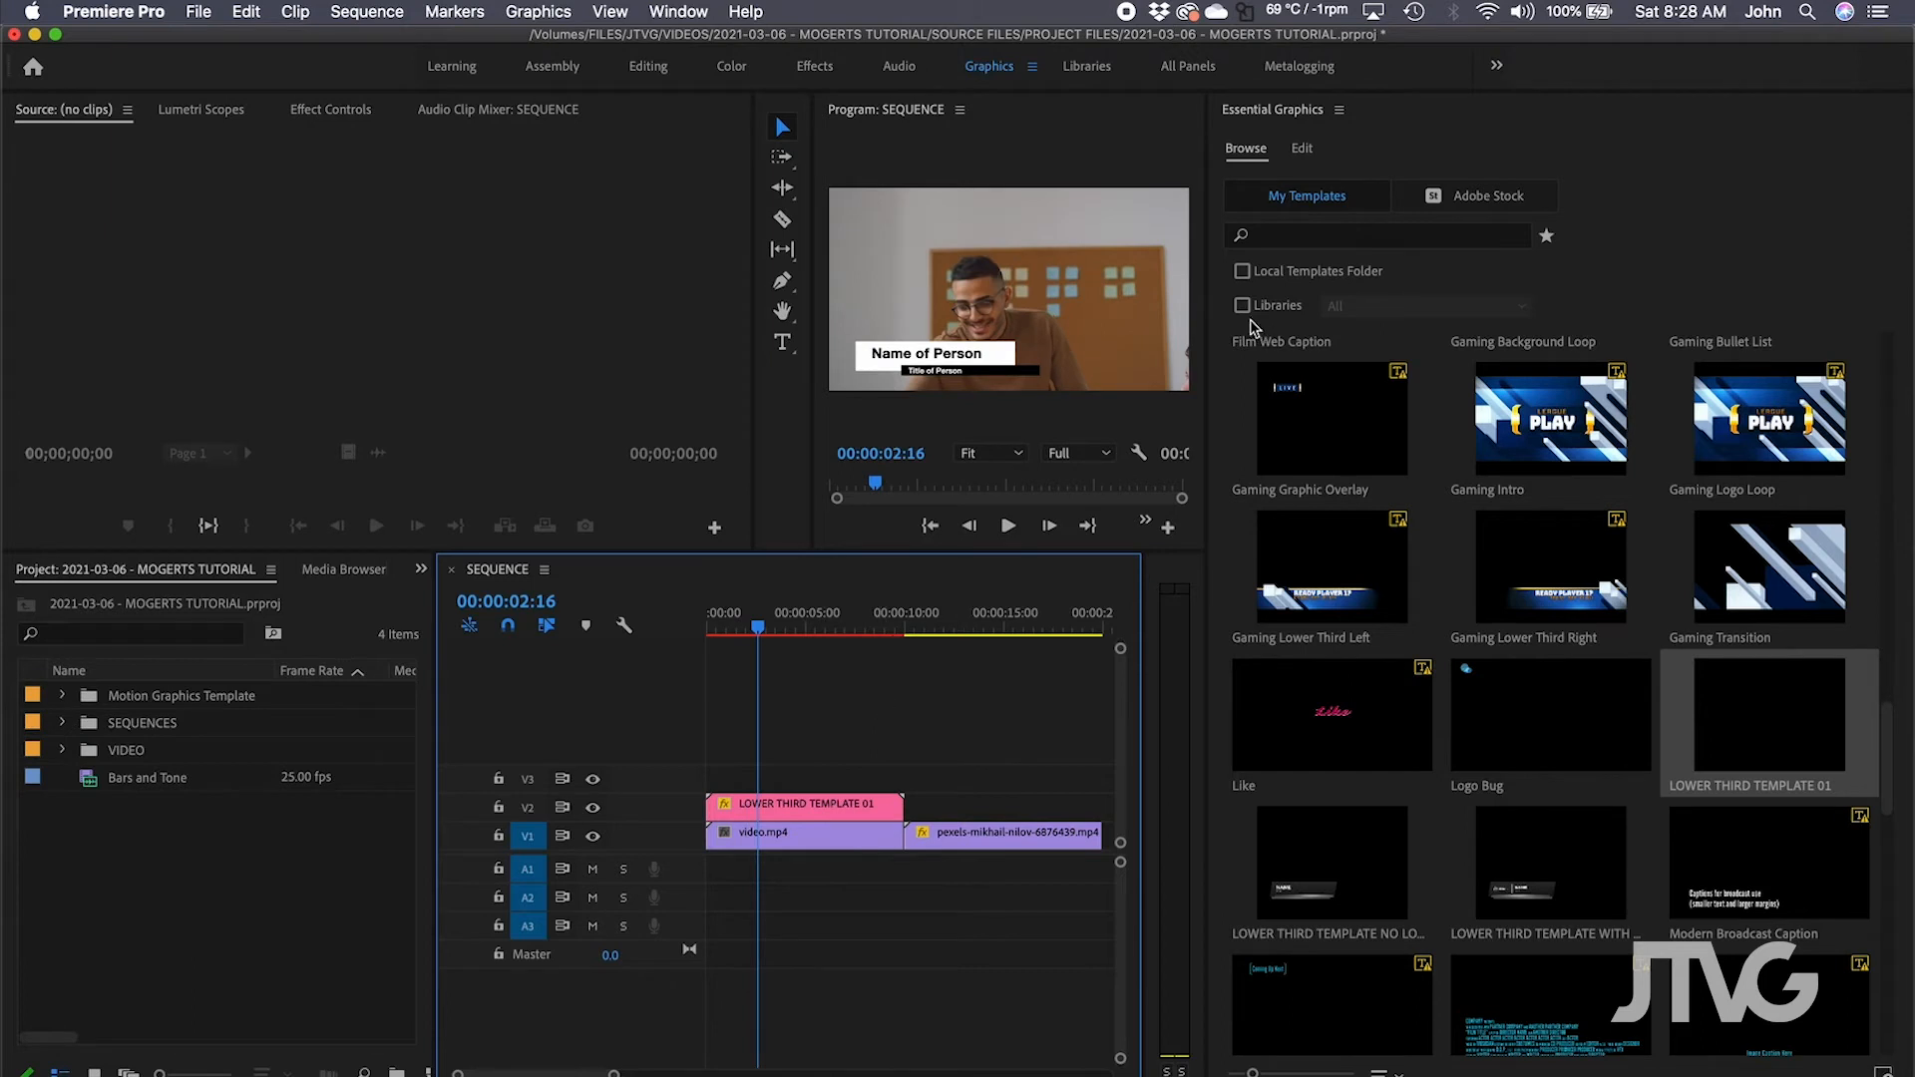
click(810, 807)
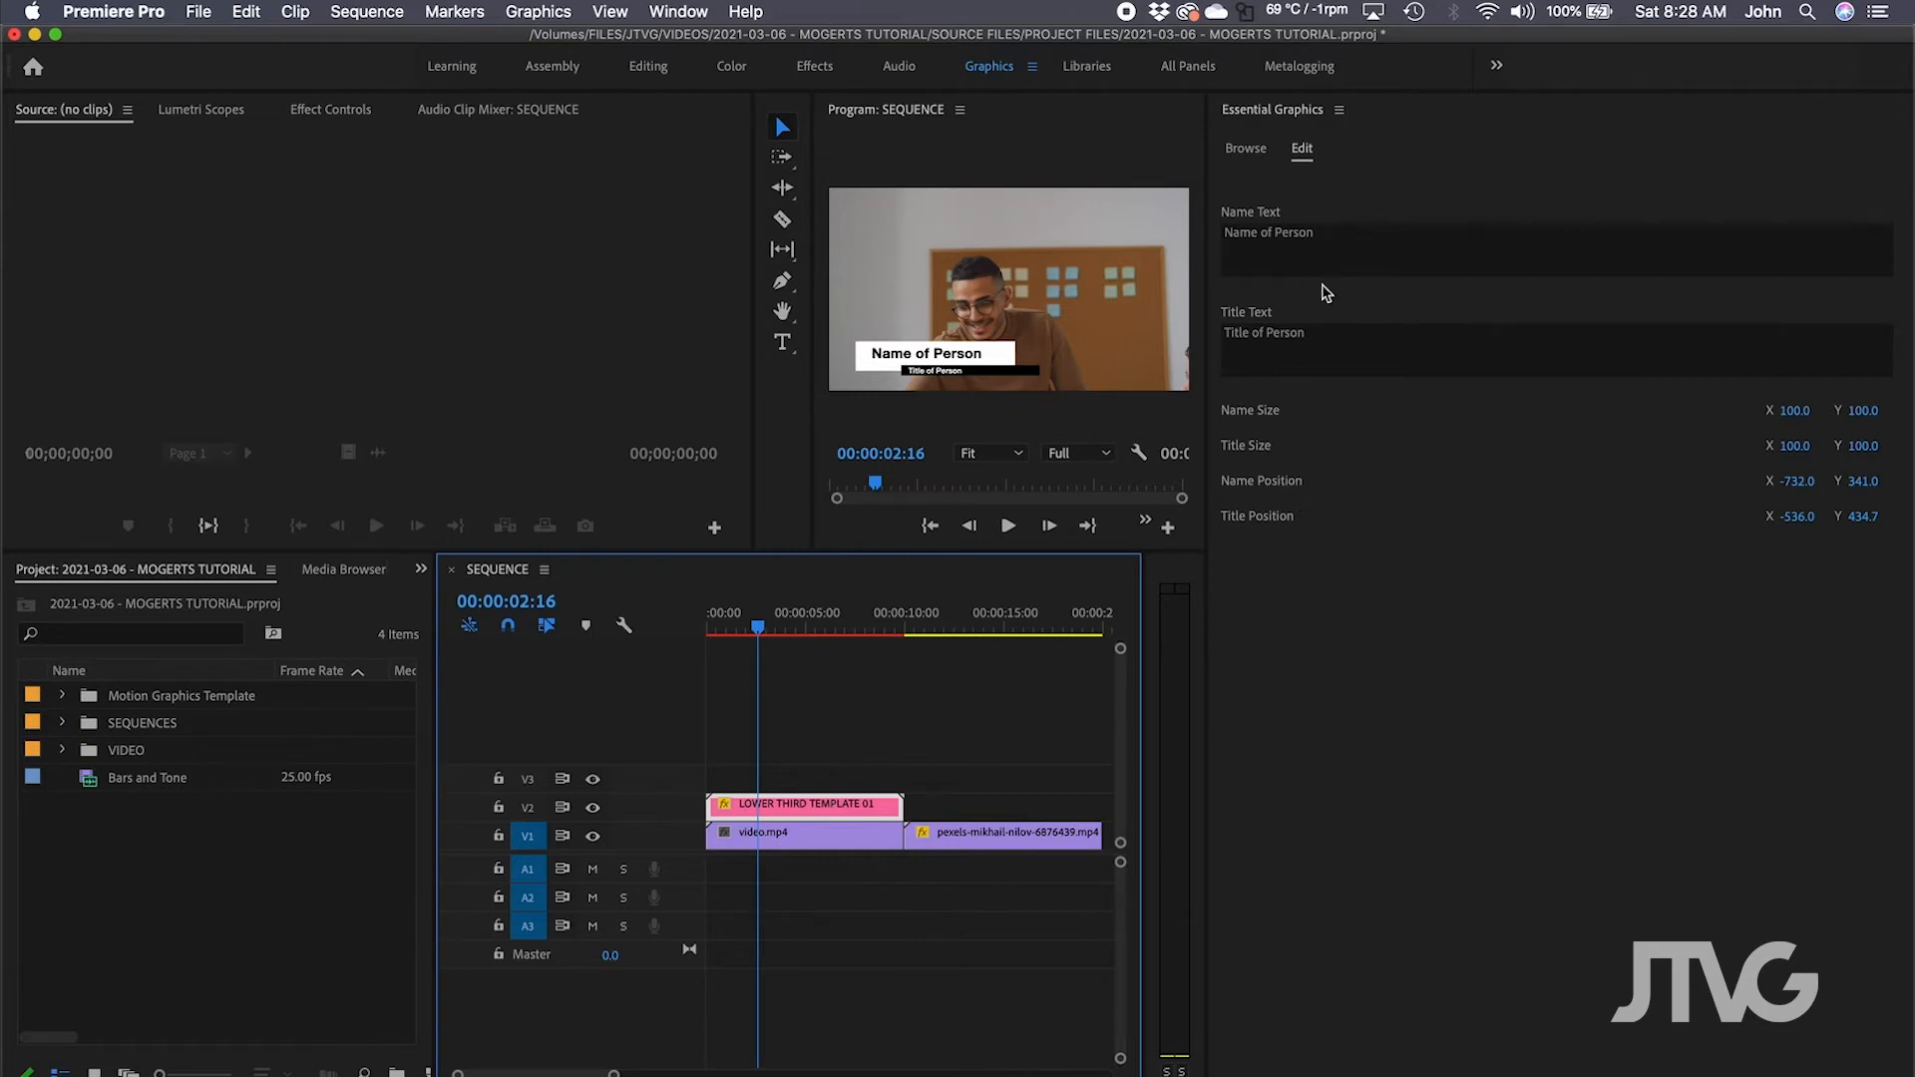
Enter the person's name in Name Text and 'CEO & Chairman' in Title Text, then preview full-frame.
drag(807, 334, 149, 334)
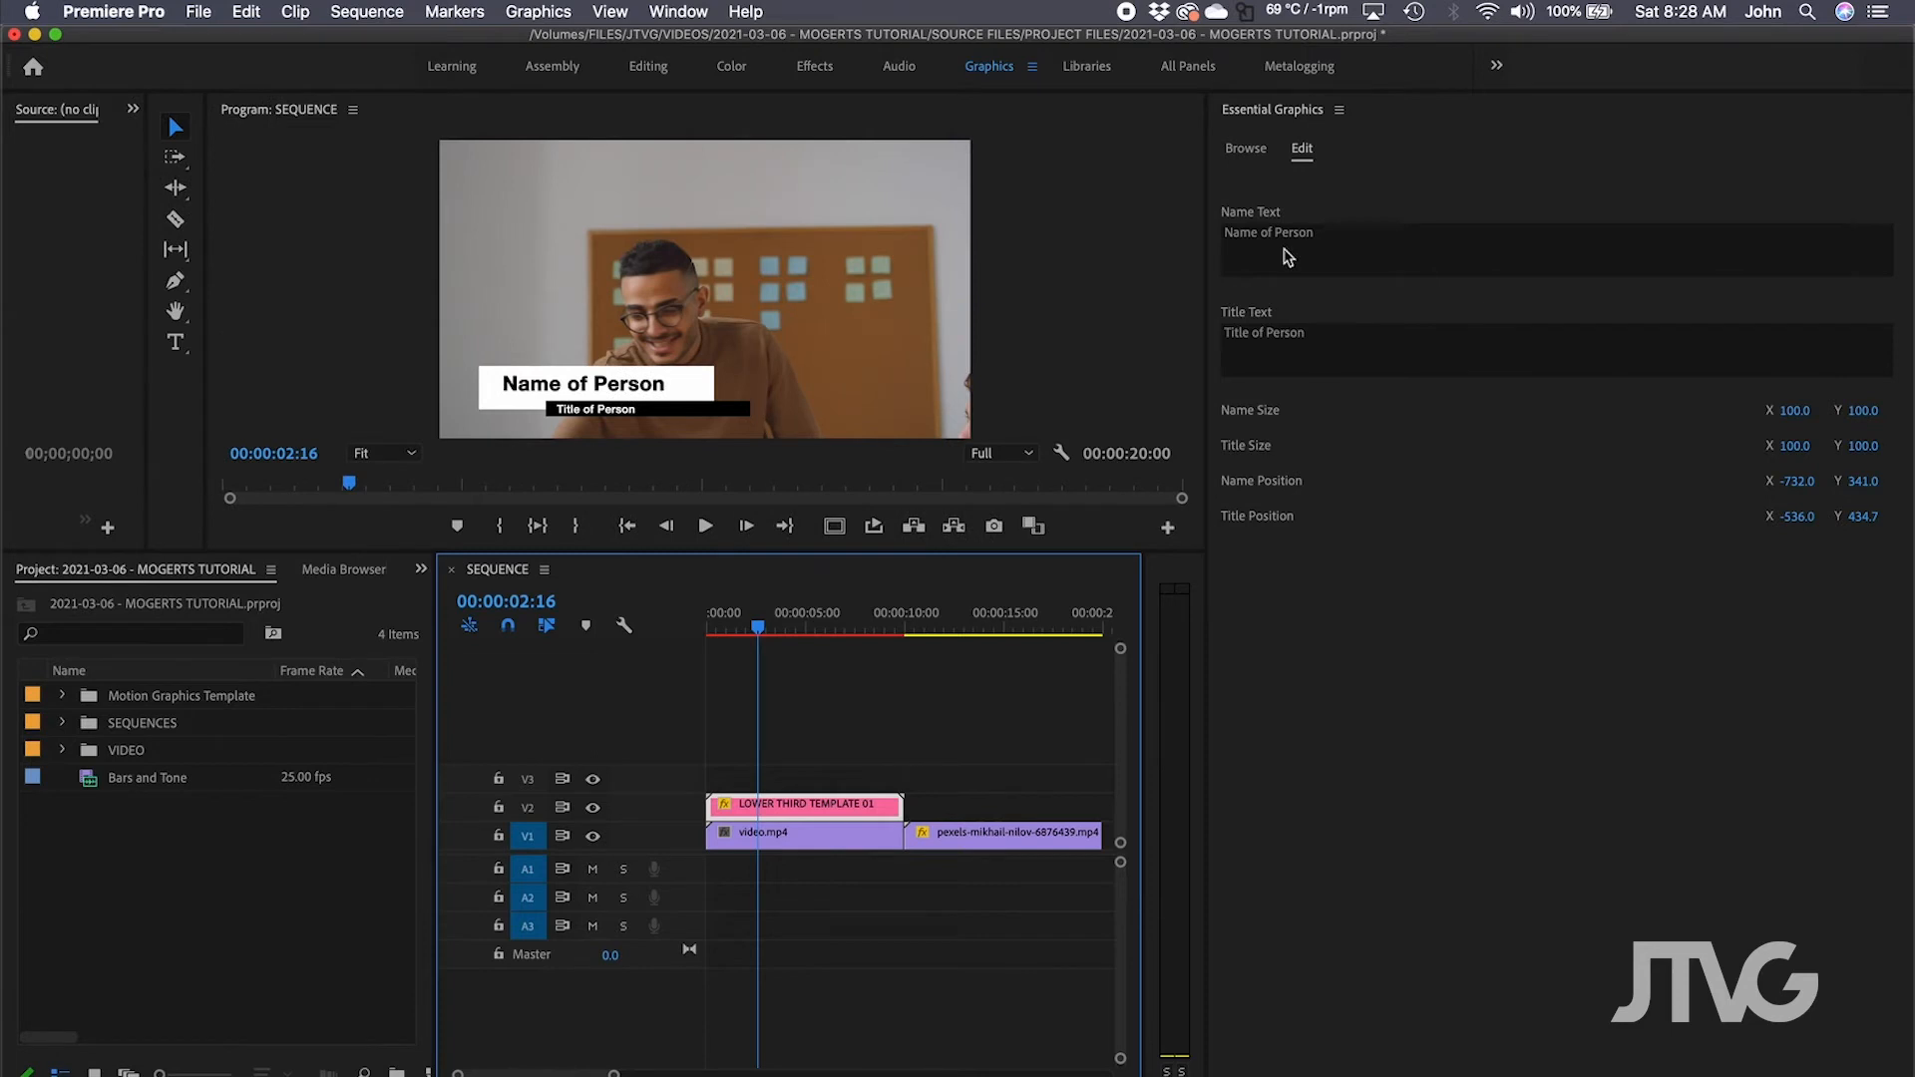
click(1288, 237)
text(Jao)
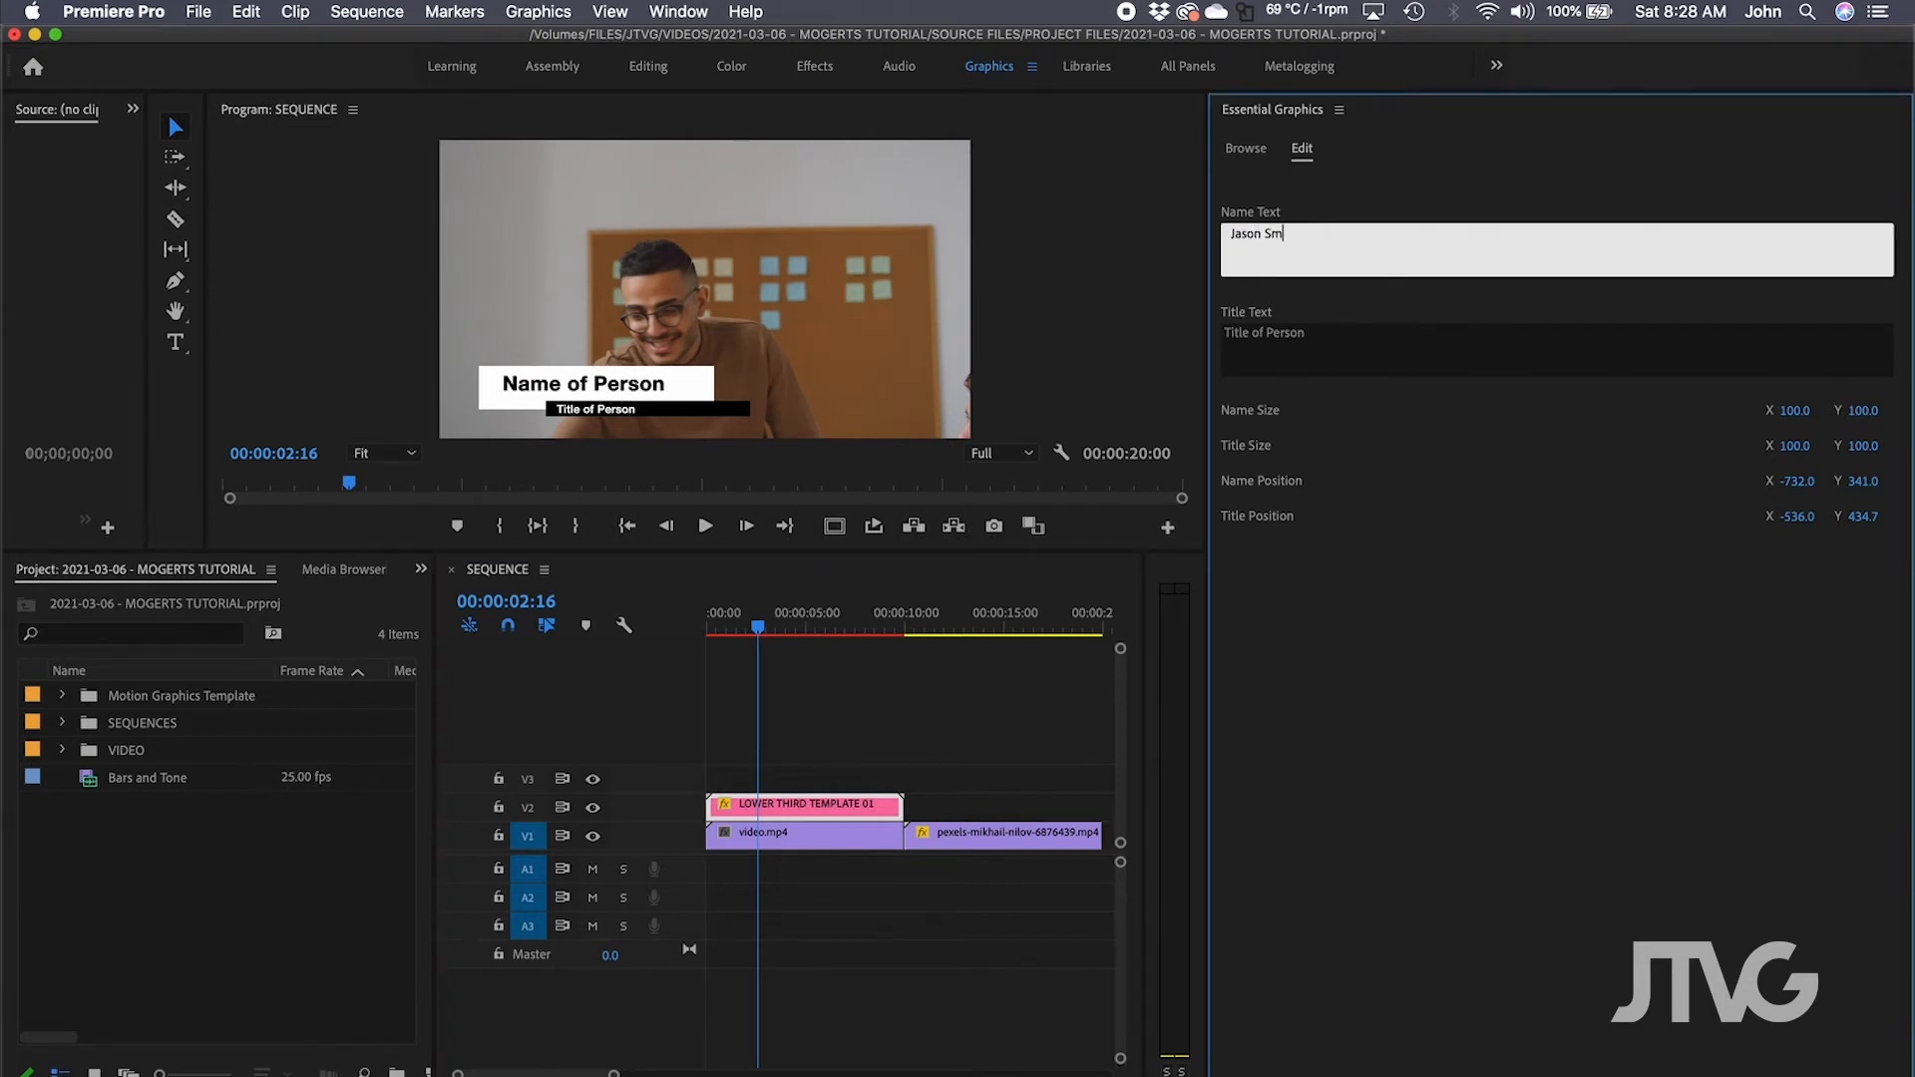
click(1313, 335)
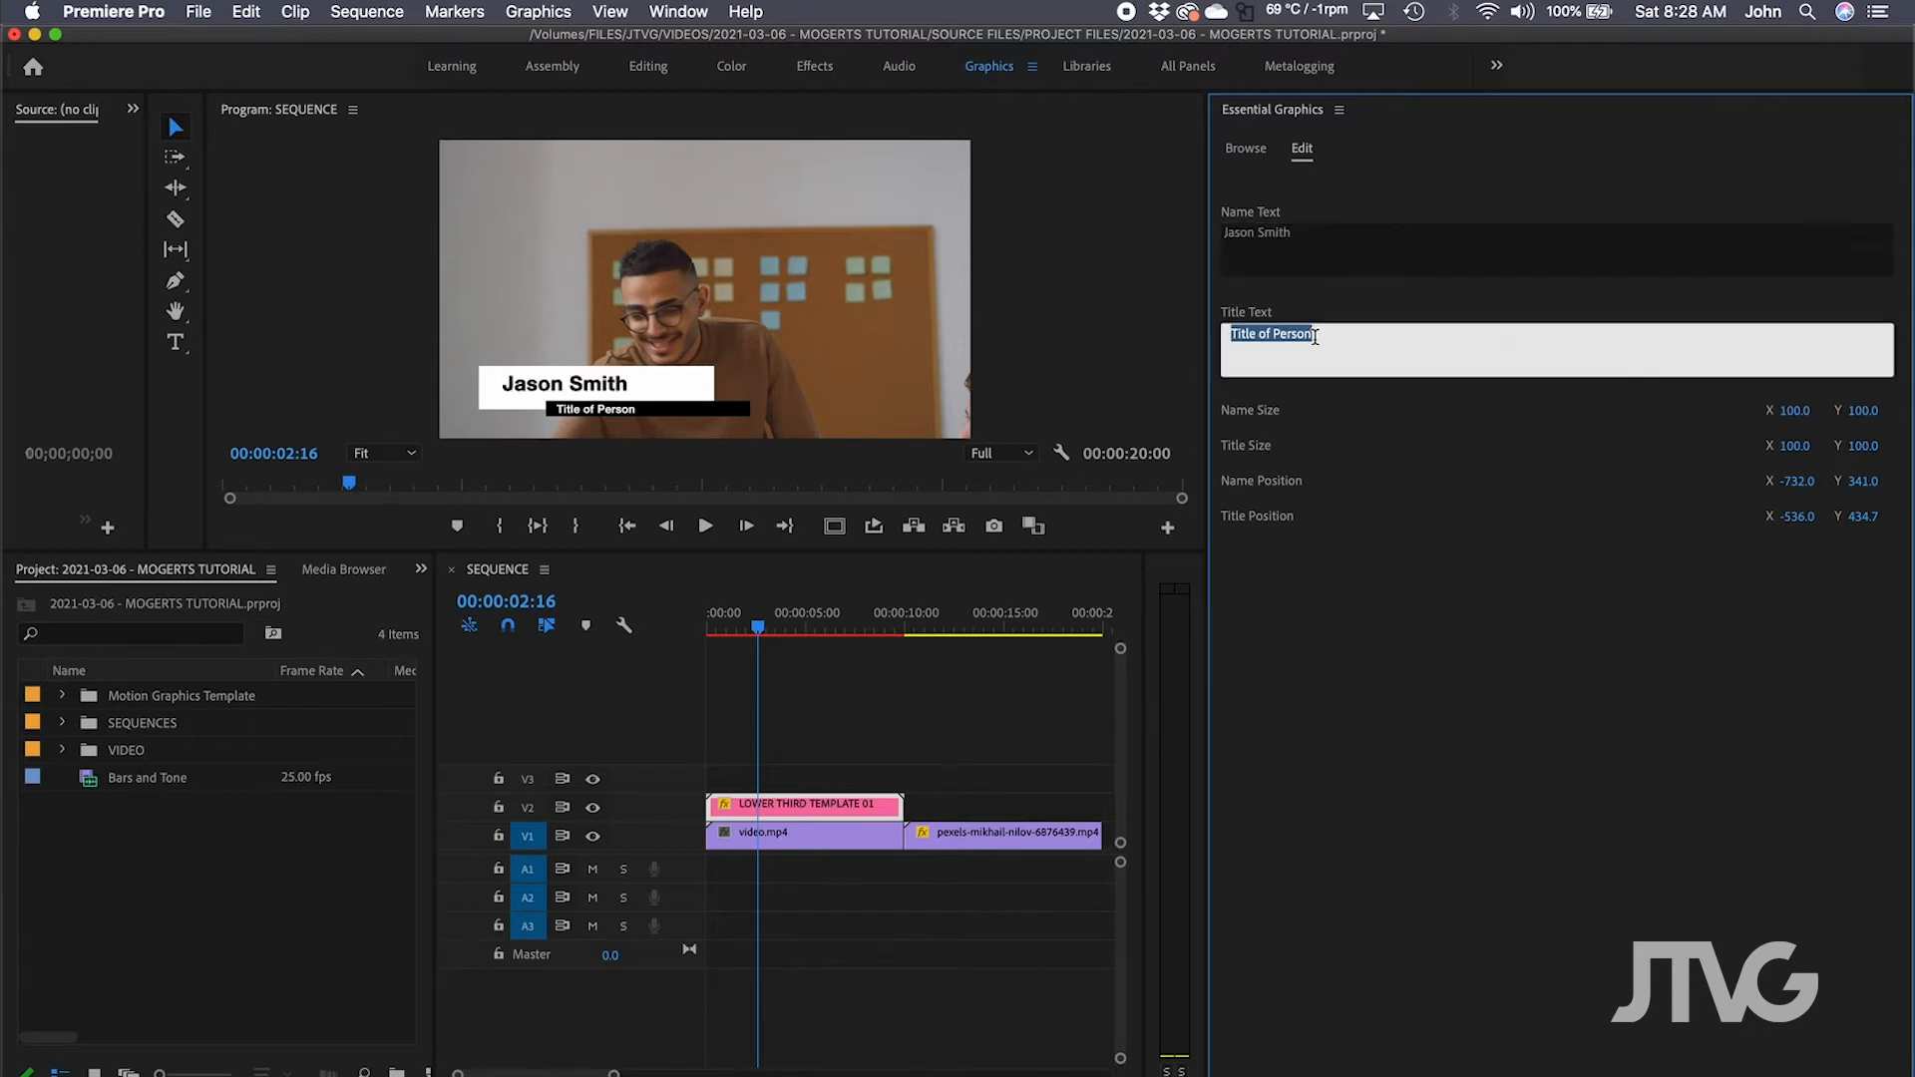
text(CEO & Chairman)
click(1341, 640)
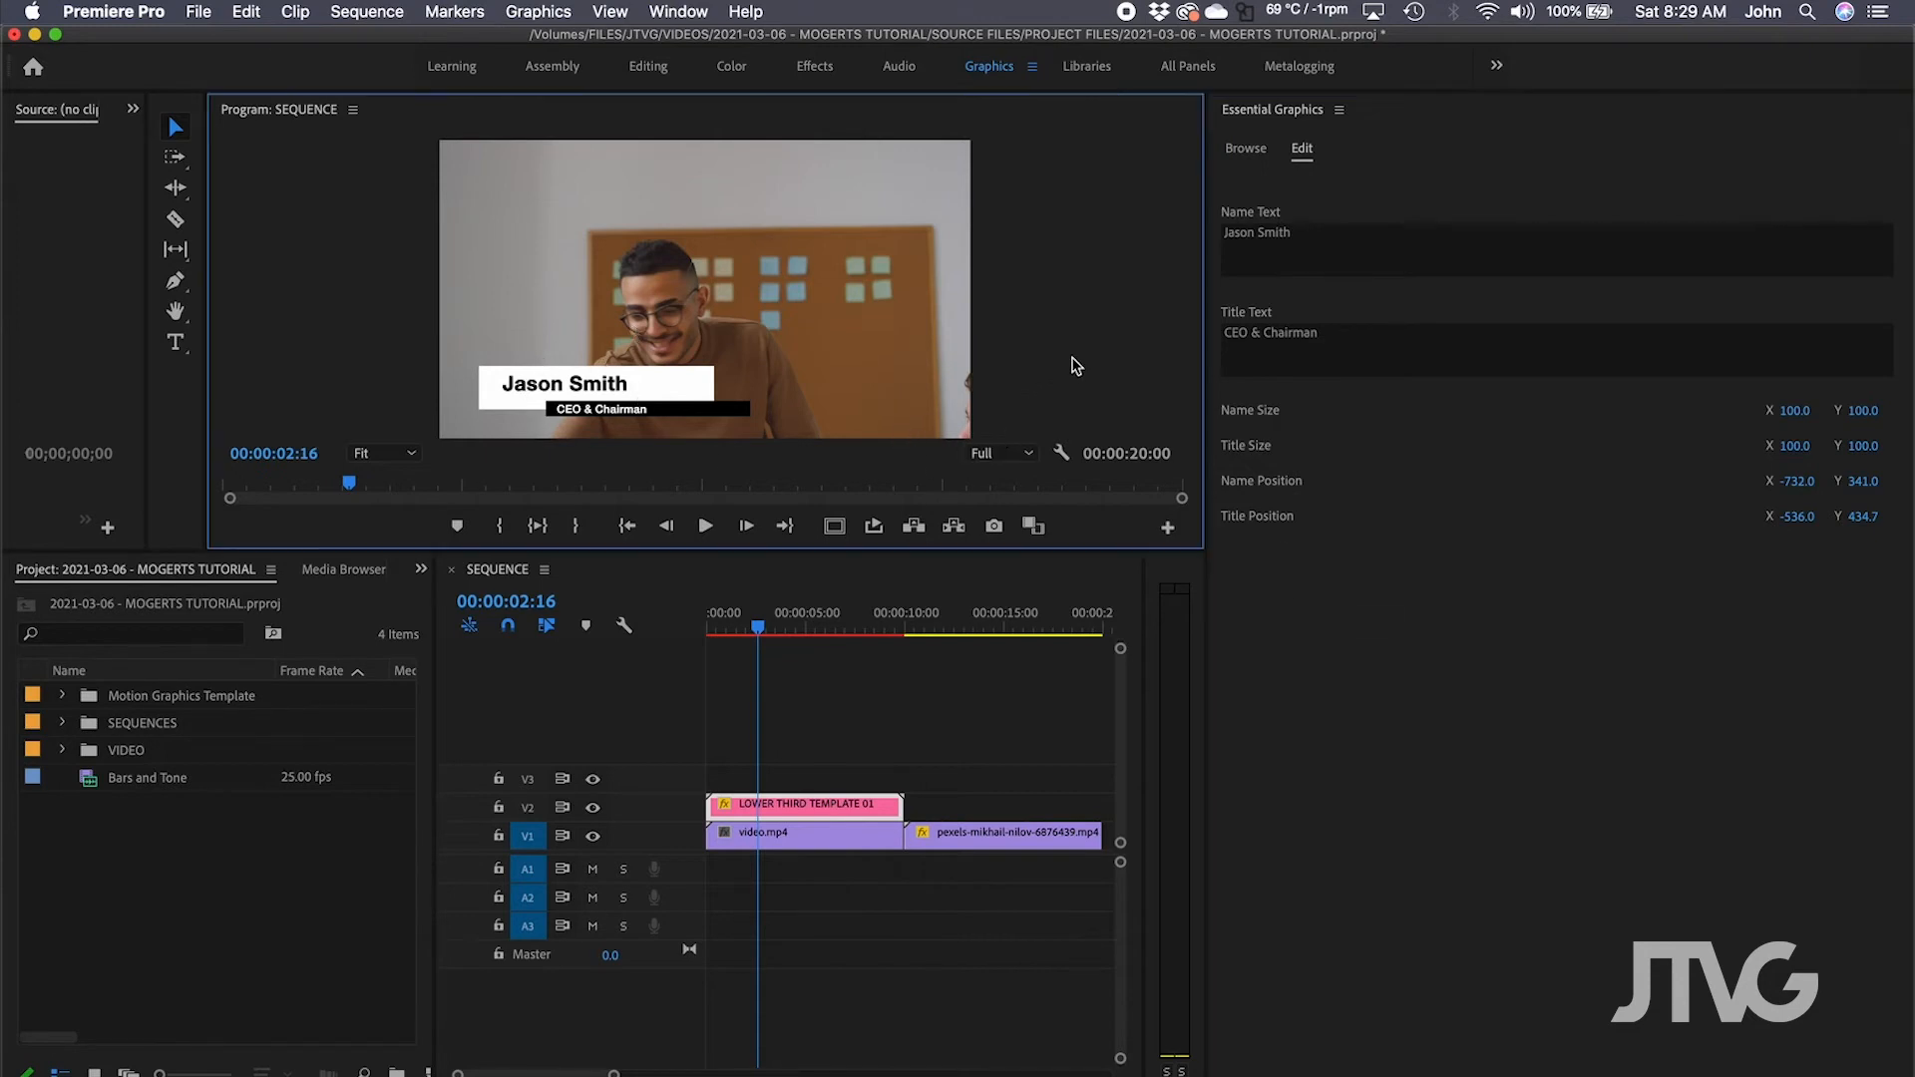
key(grave)
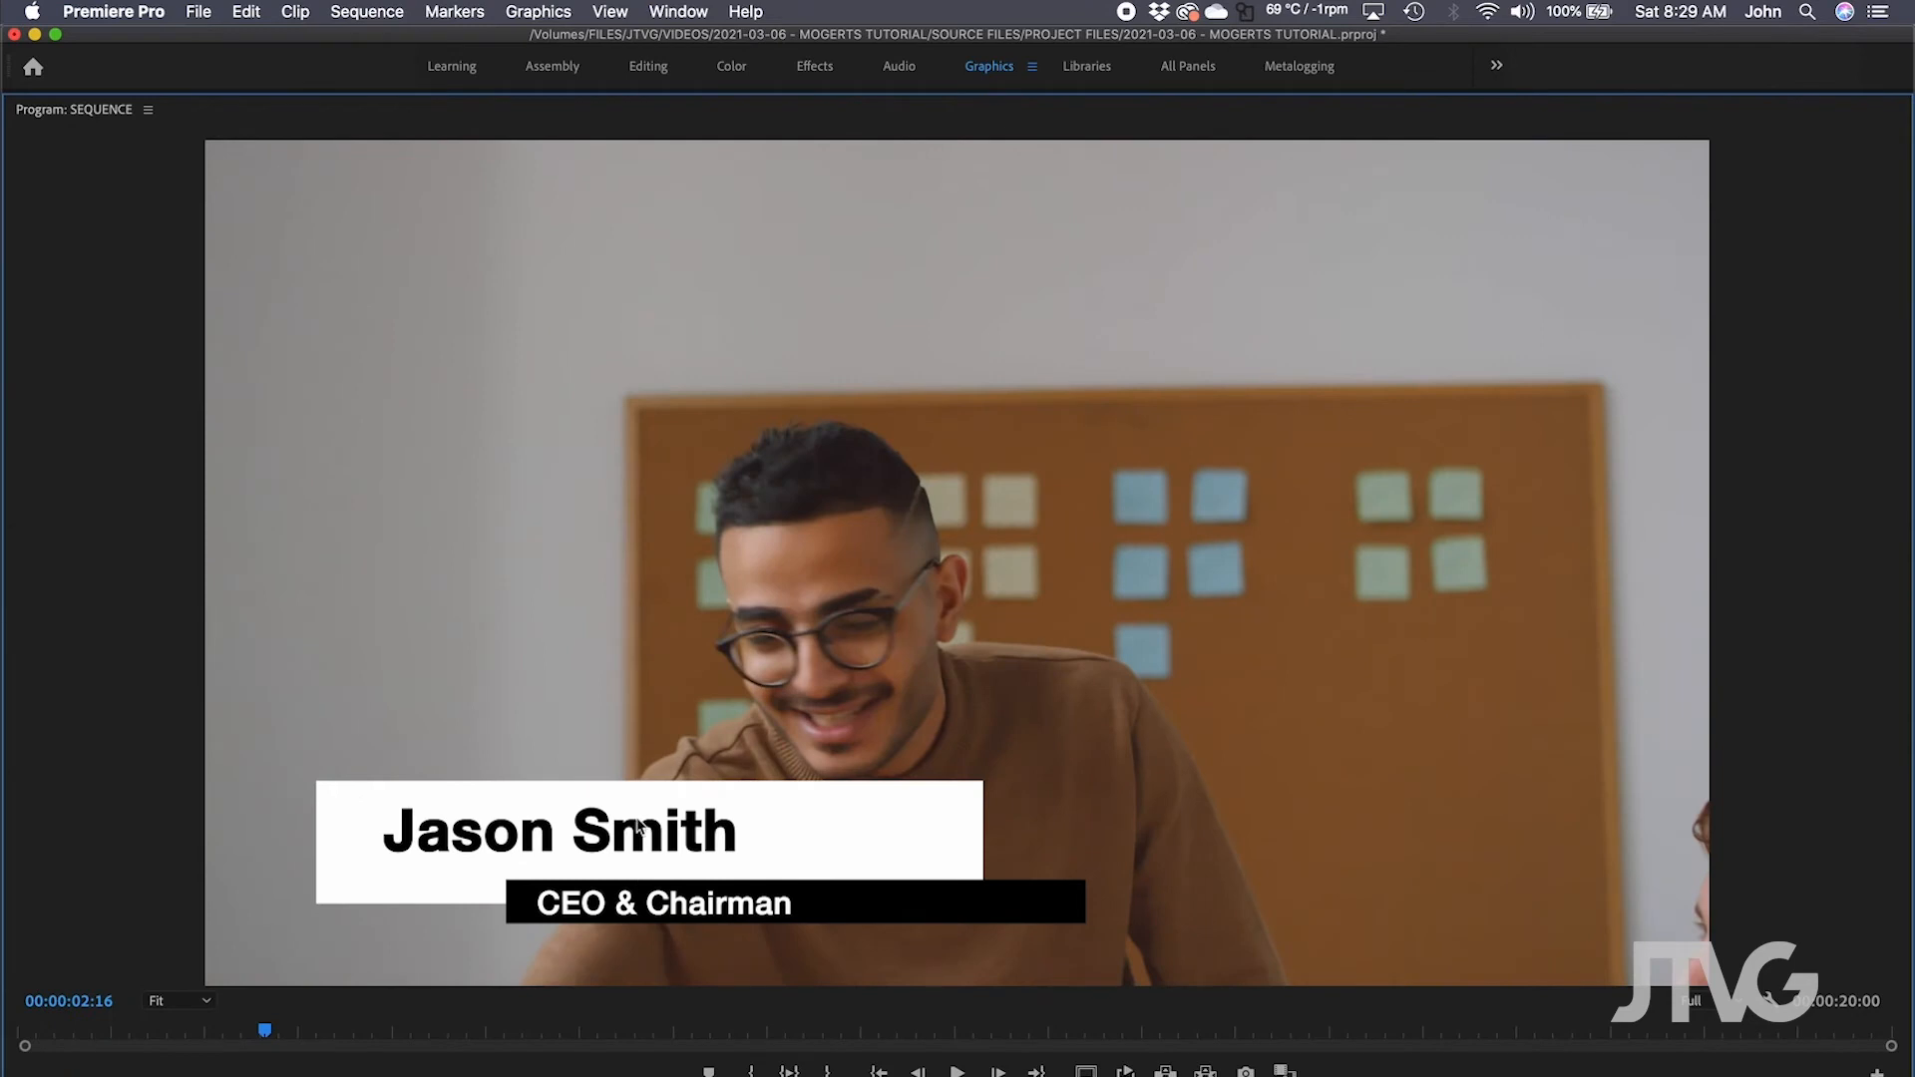
Set the name's Y position to 352.0, title size to 82.0 and title Y to 433.7.
key(grave)
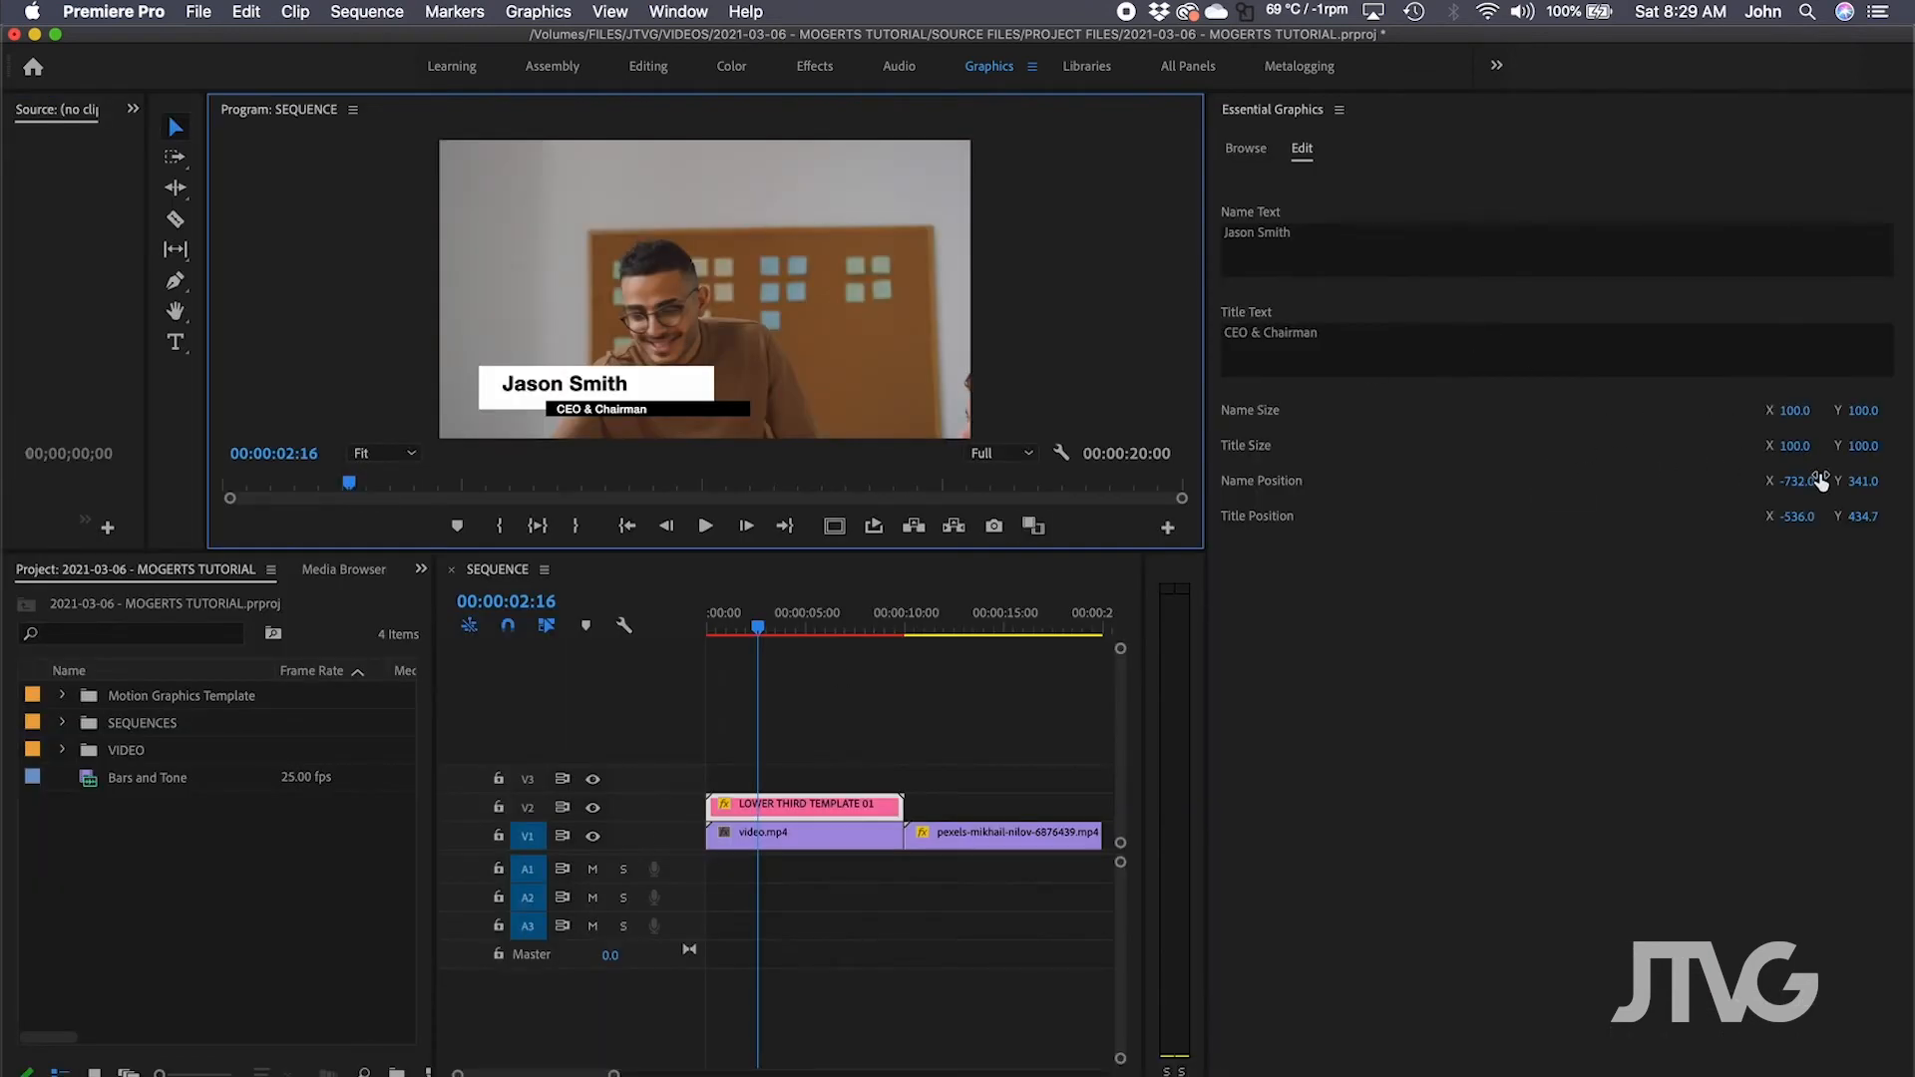
mouse_move(1862, 484)
mouse_down()
mouse_move(1844, 484)
mouse_move(1871, 483)
mouse_up()
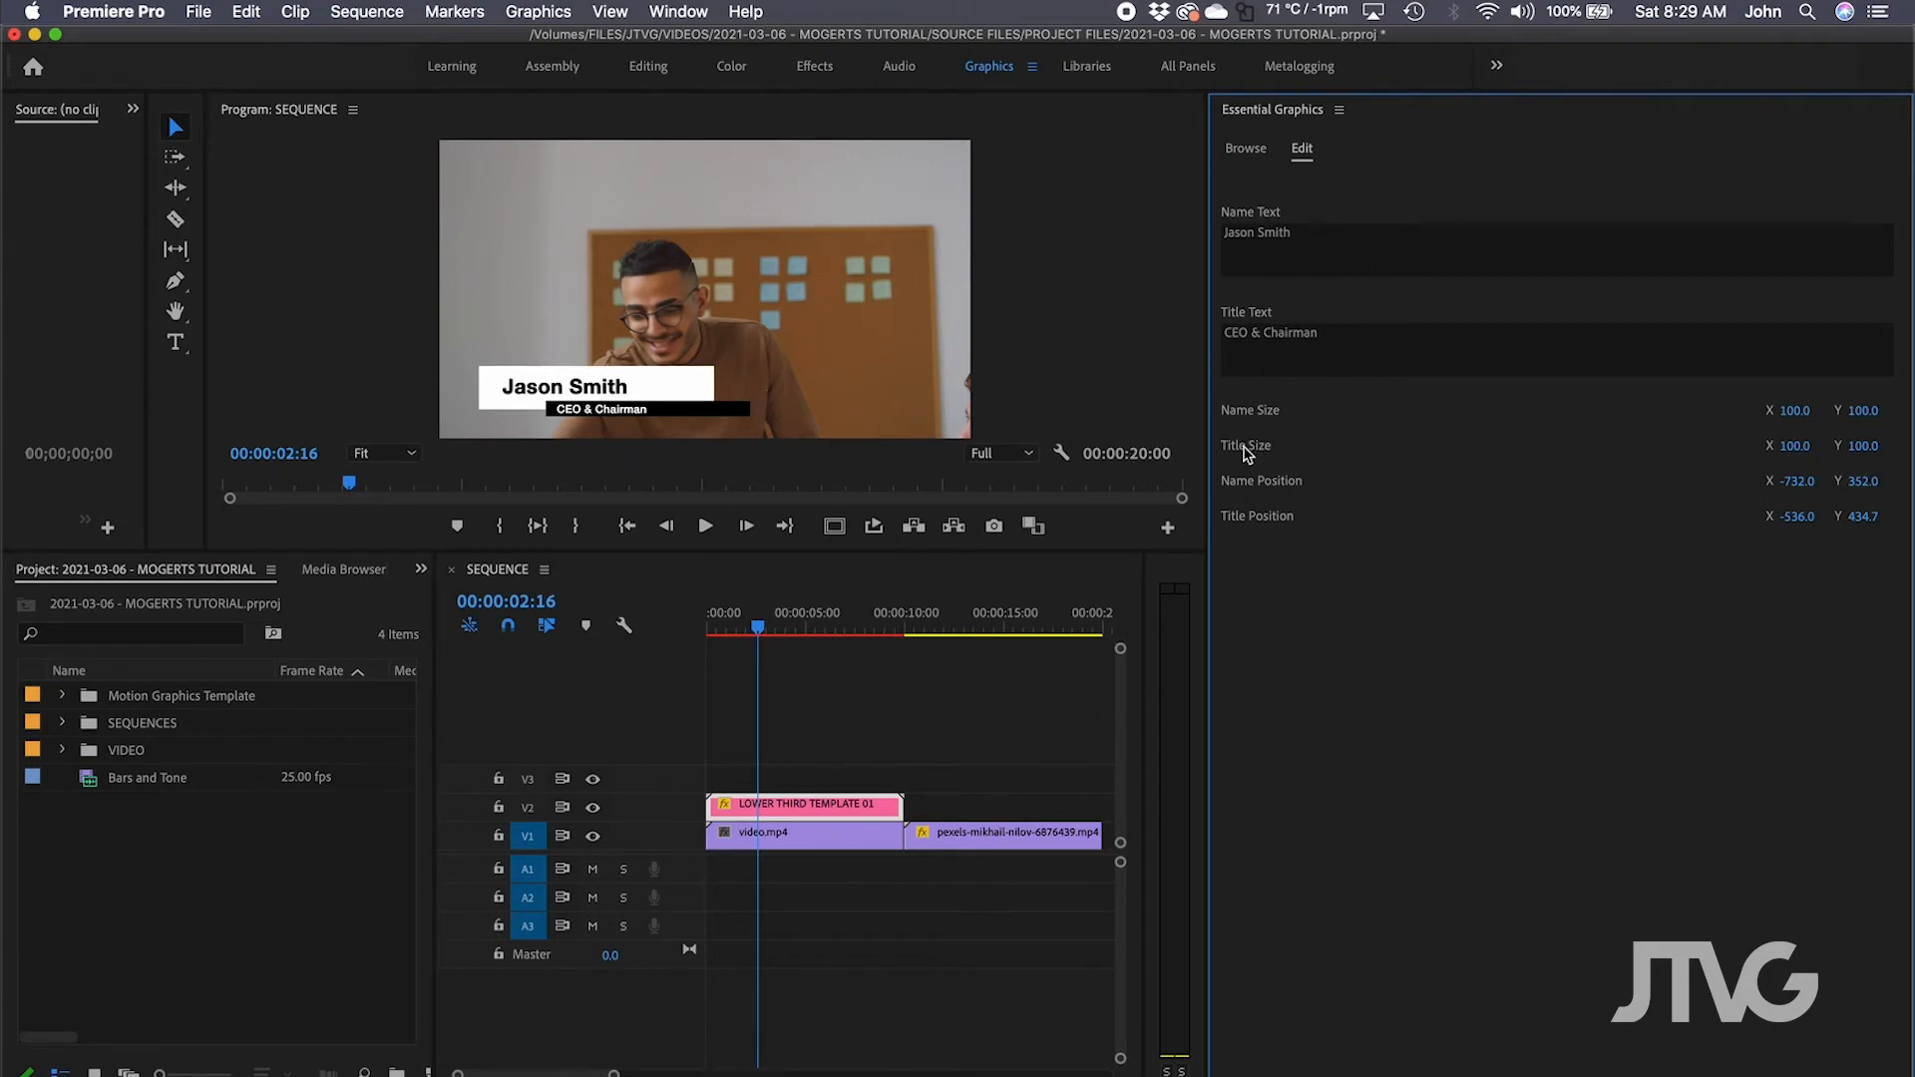
mouse_move(1787, 449)
mouse_down()
mouse_move(1758, 450)
mouse_move(1804, 446)
mouse_up()
drag(1861, 517, 1851, 517)
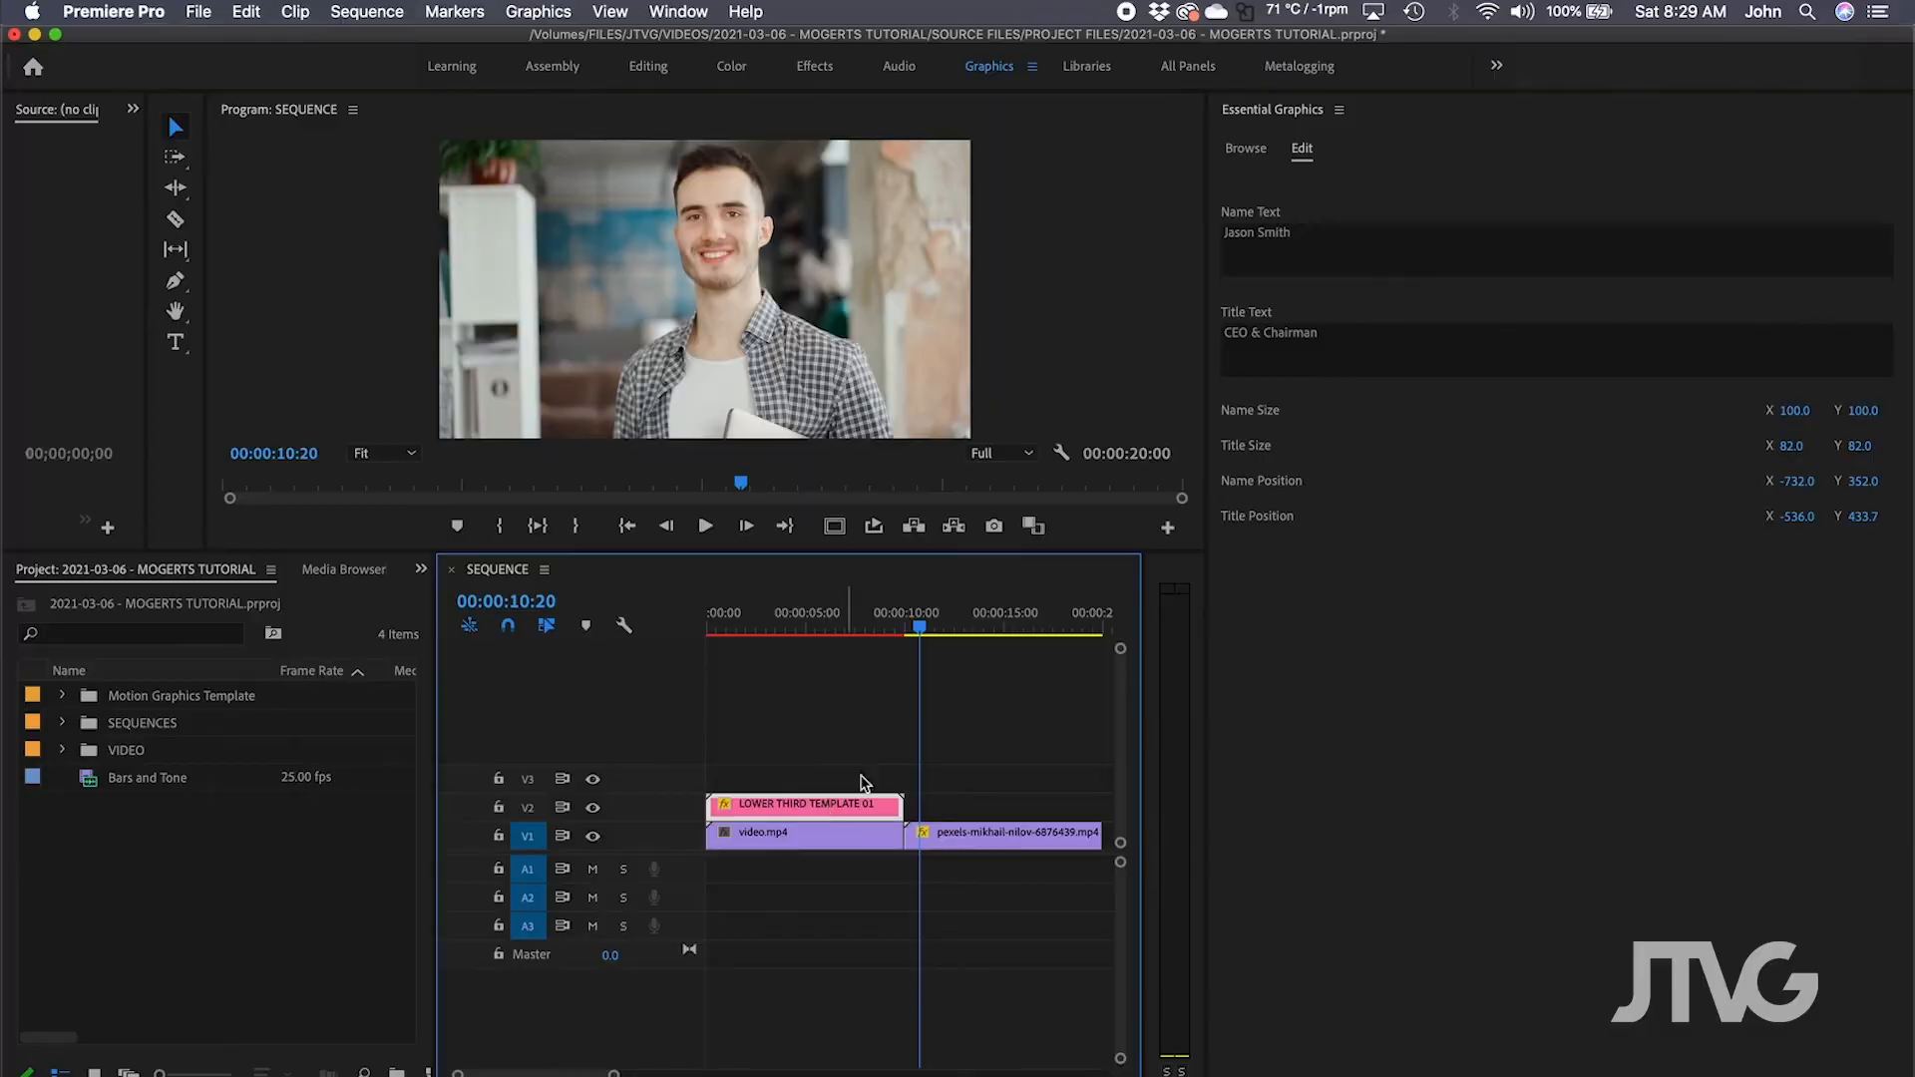
Paste a copy of the lower third onto track V2 at 10:20.
click(528, 806)
click(527, 836)
key(super+v)
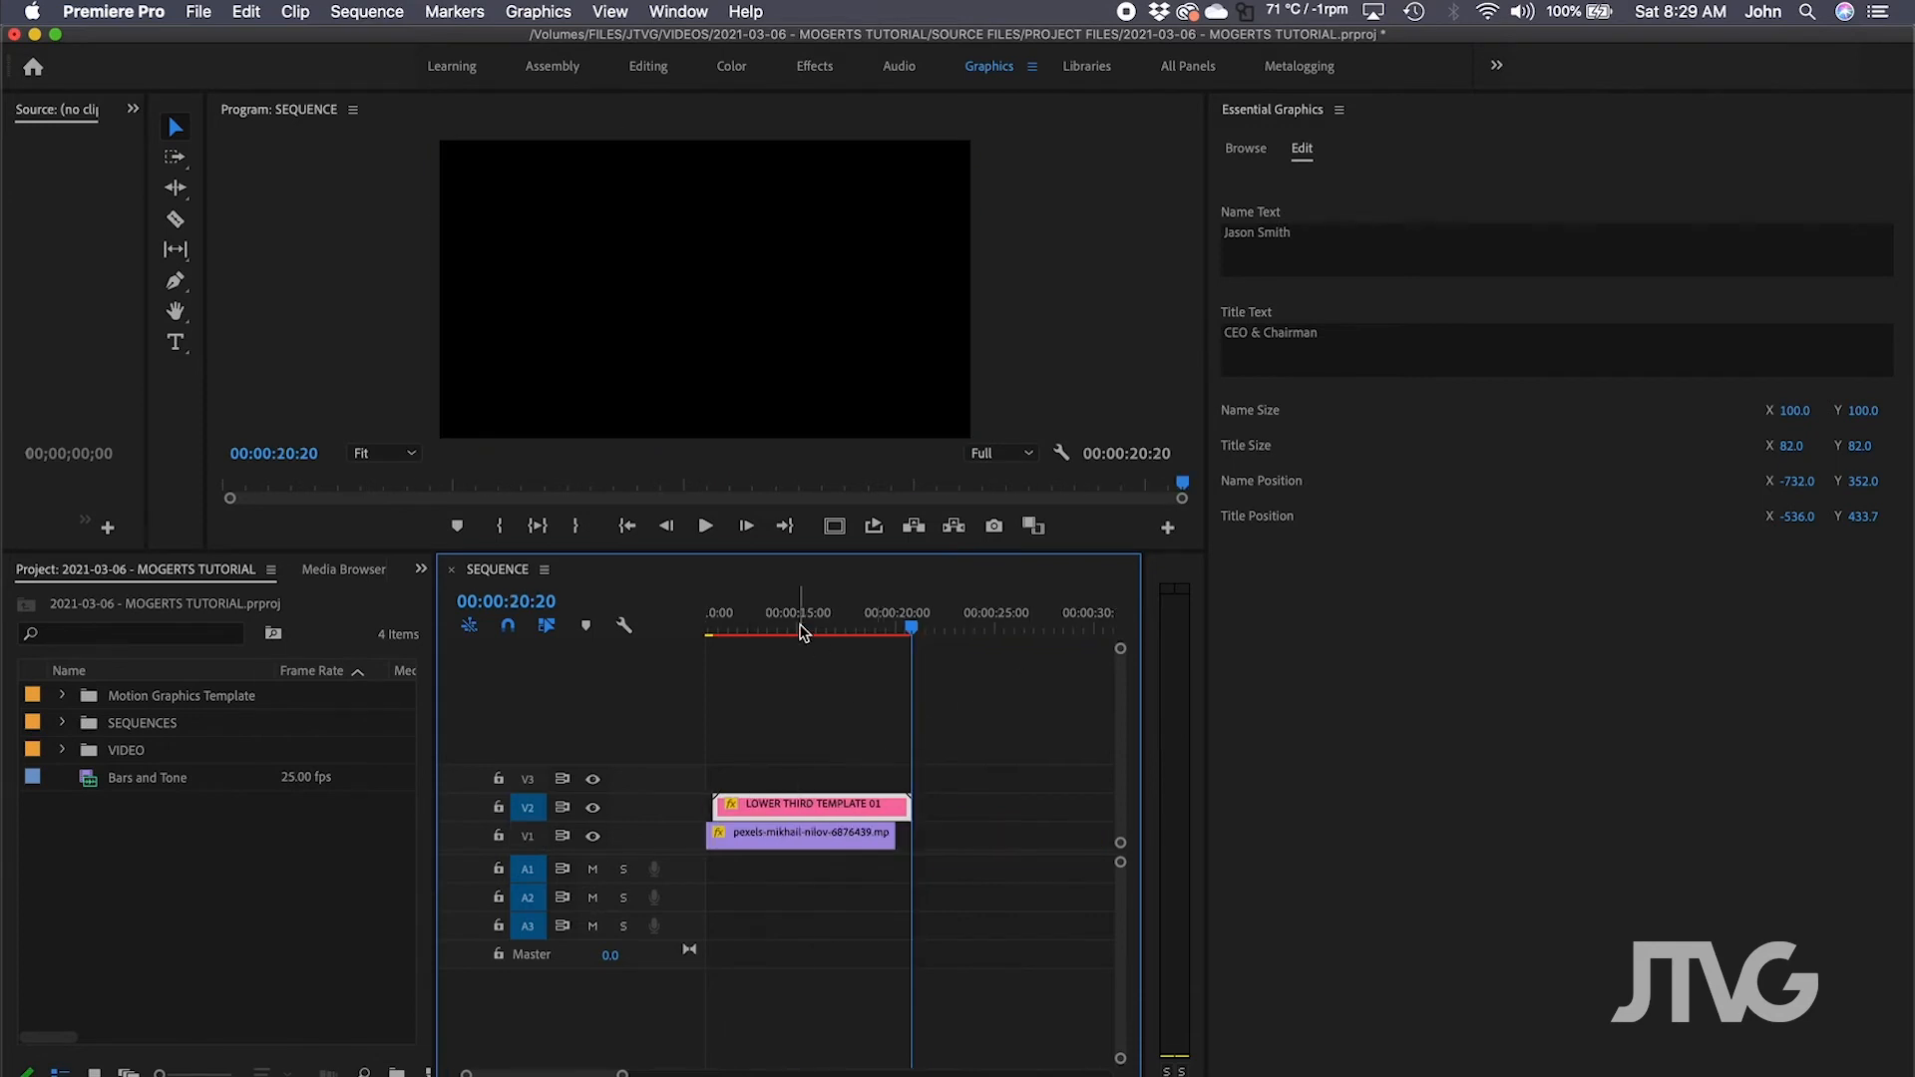
Replace the copied lower third's name with a different person's name and review the sequence.
click(801, 631)
scroll(875, 722, left, 5)
drag(965, 809, 944, 811)
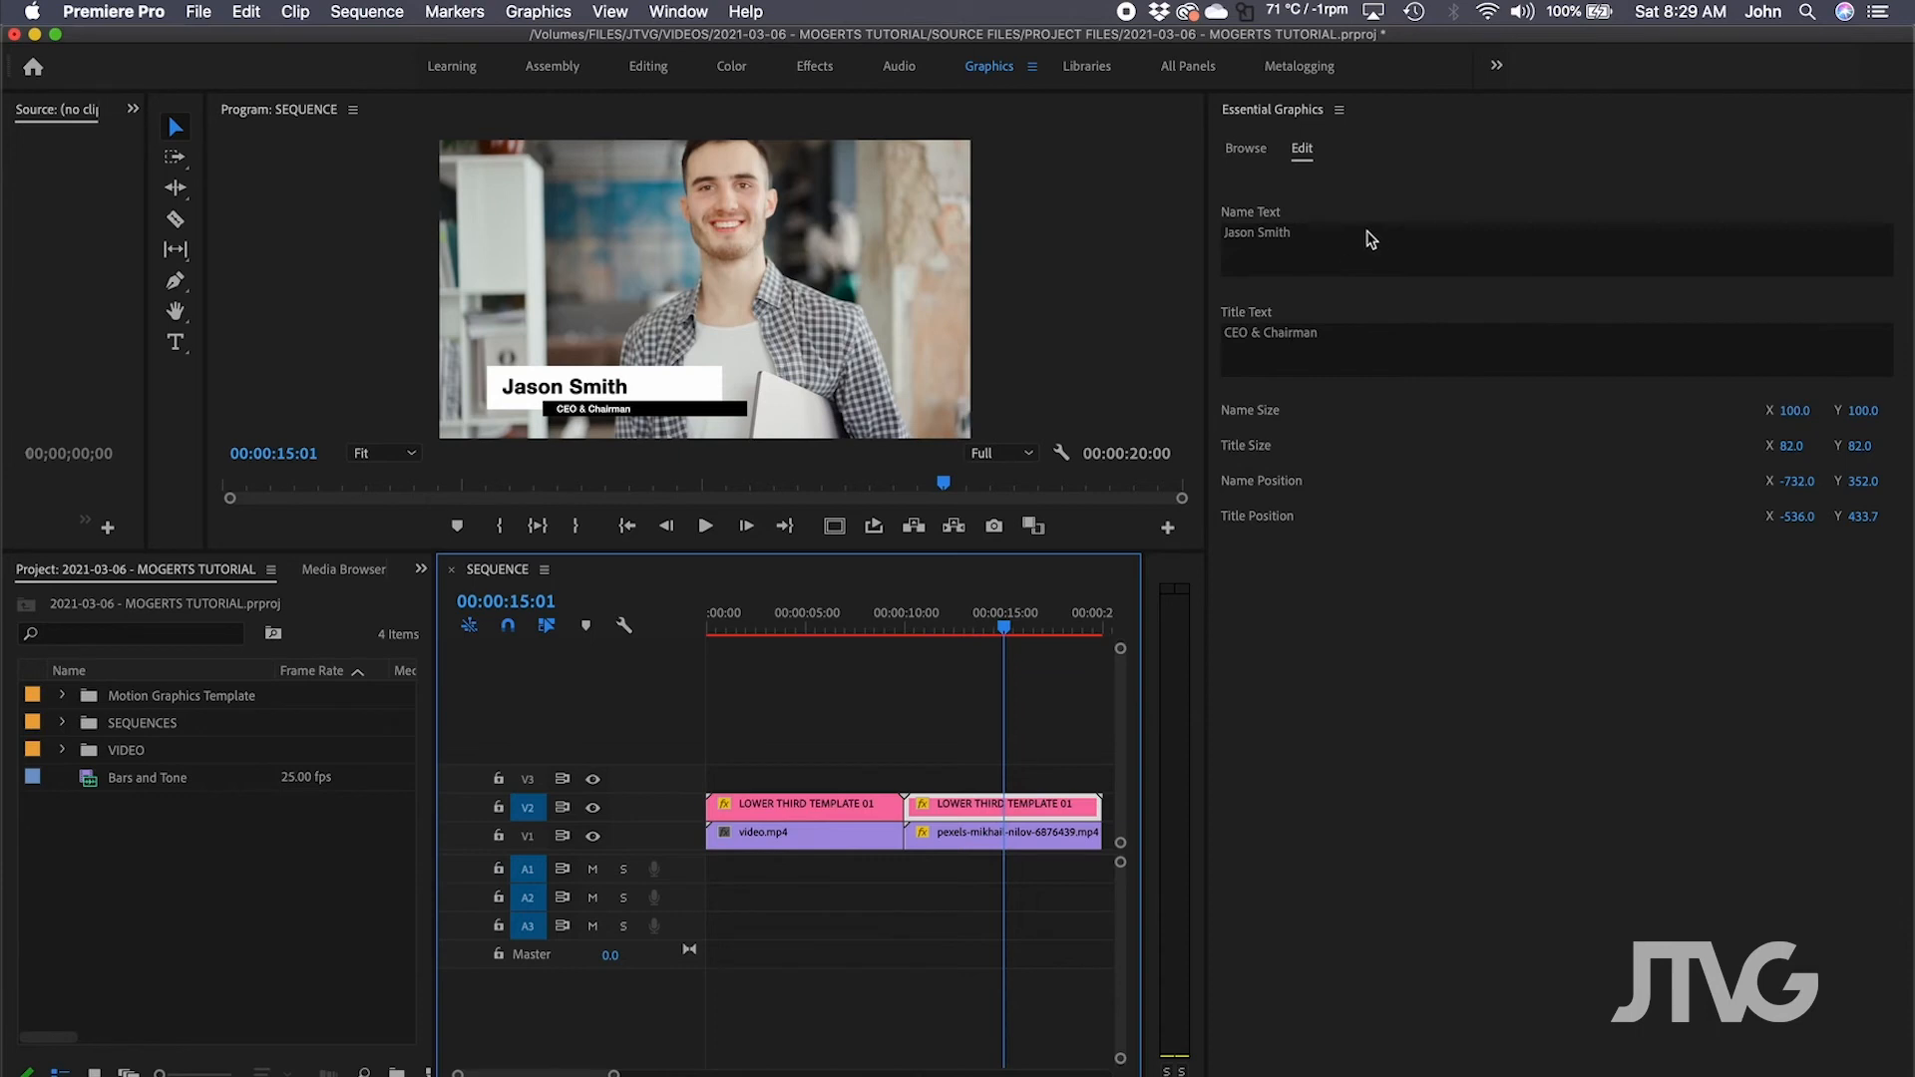
click(1318, 234)
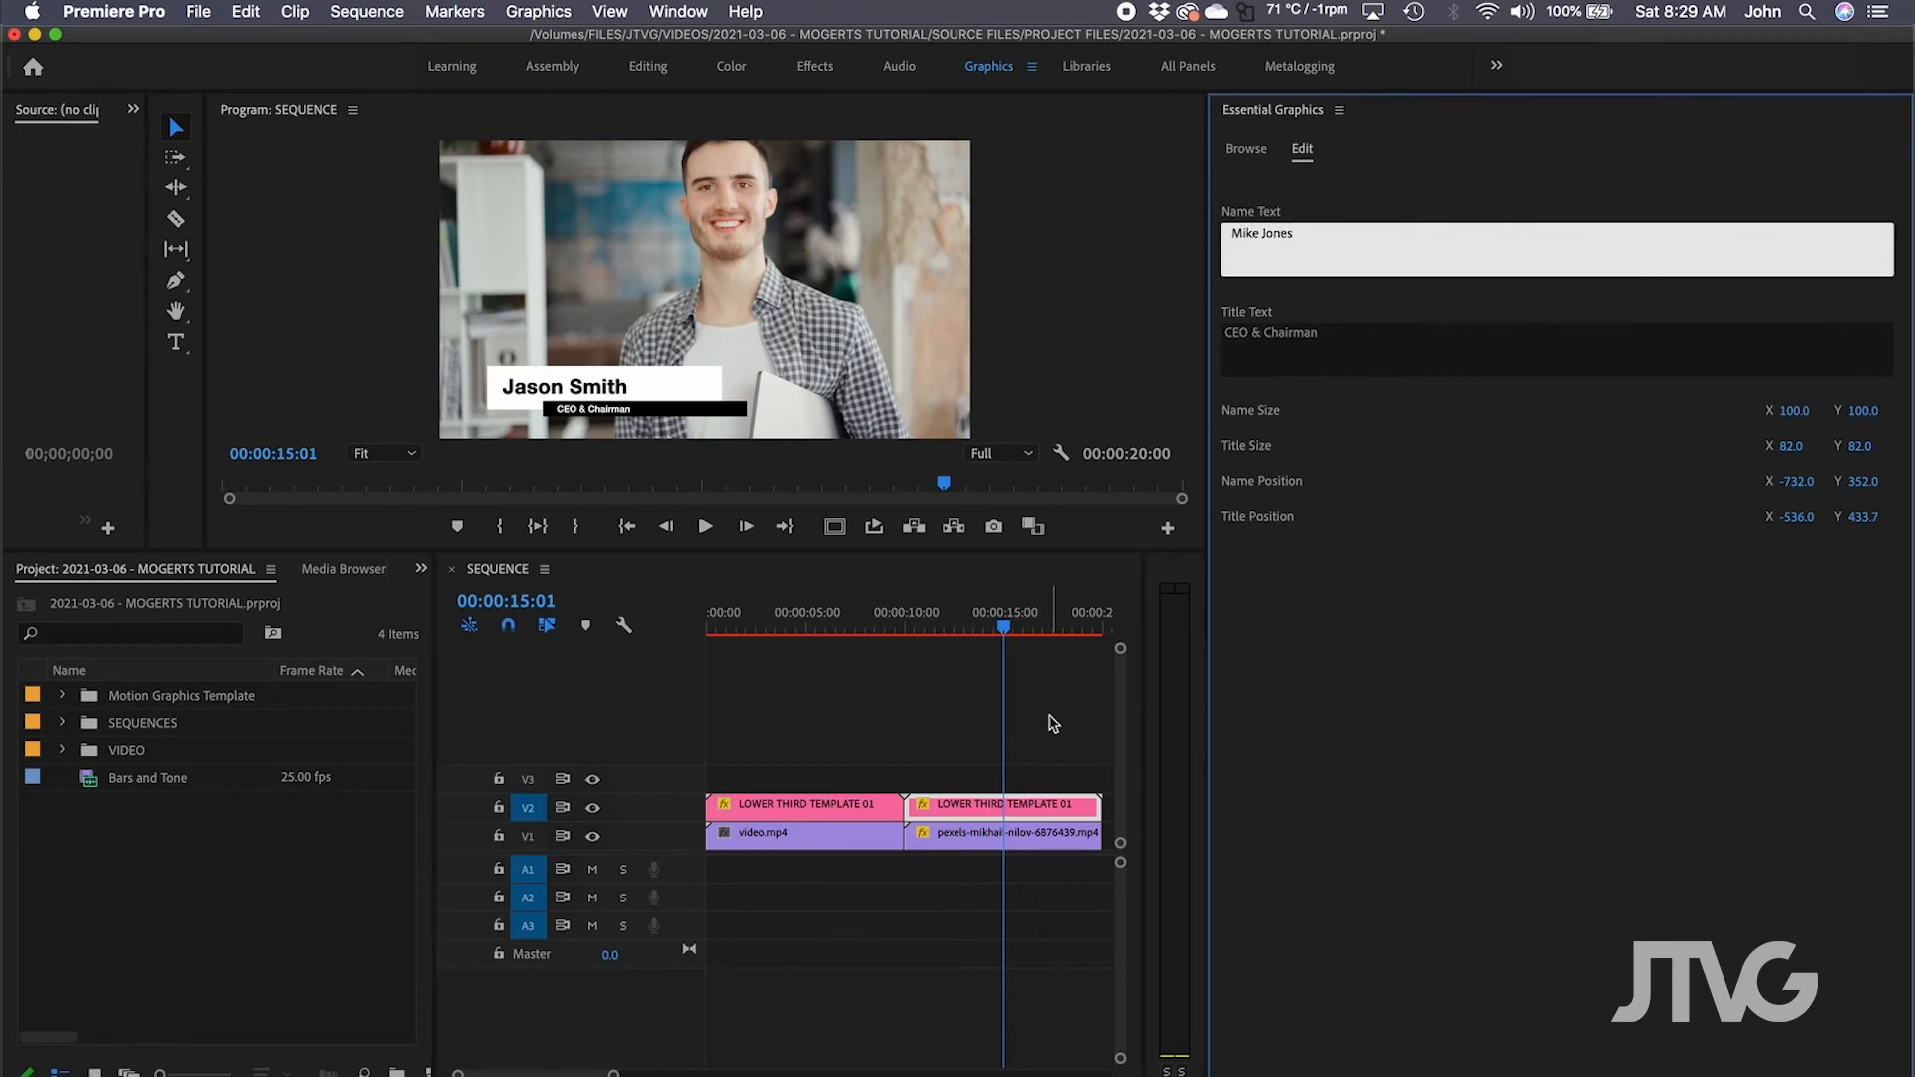
click(1052, 723)
mouse_move(1000, 624)
mouse_down()
mouse_move(804, 632)
mouse_move(1024, 628)
mouse_up()
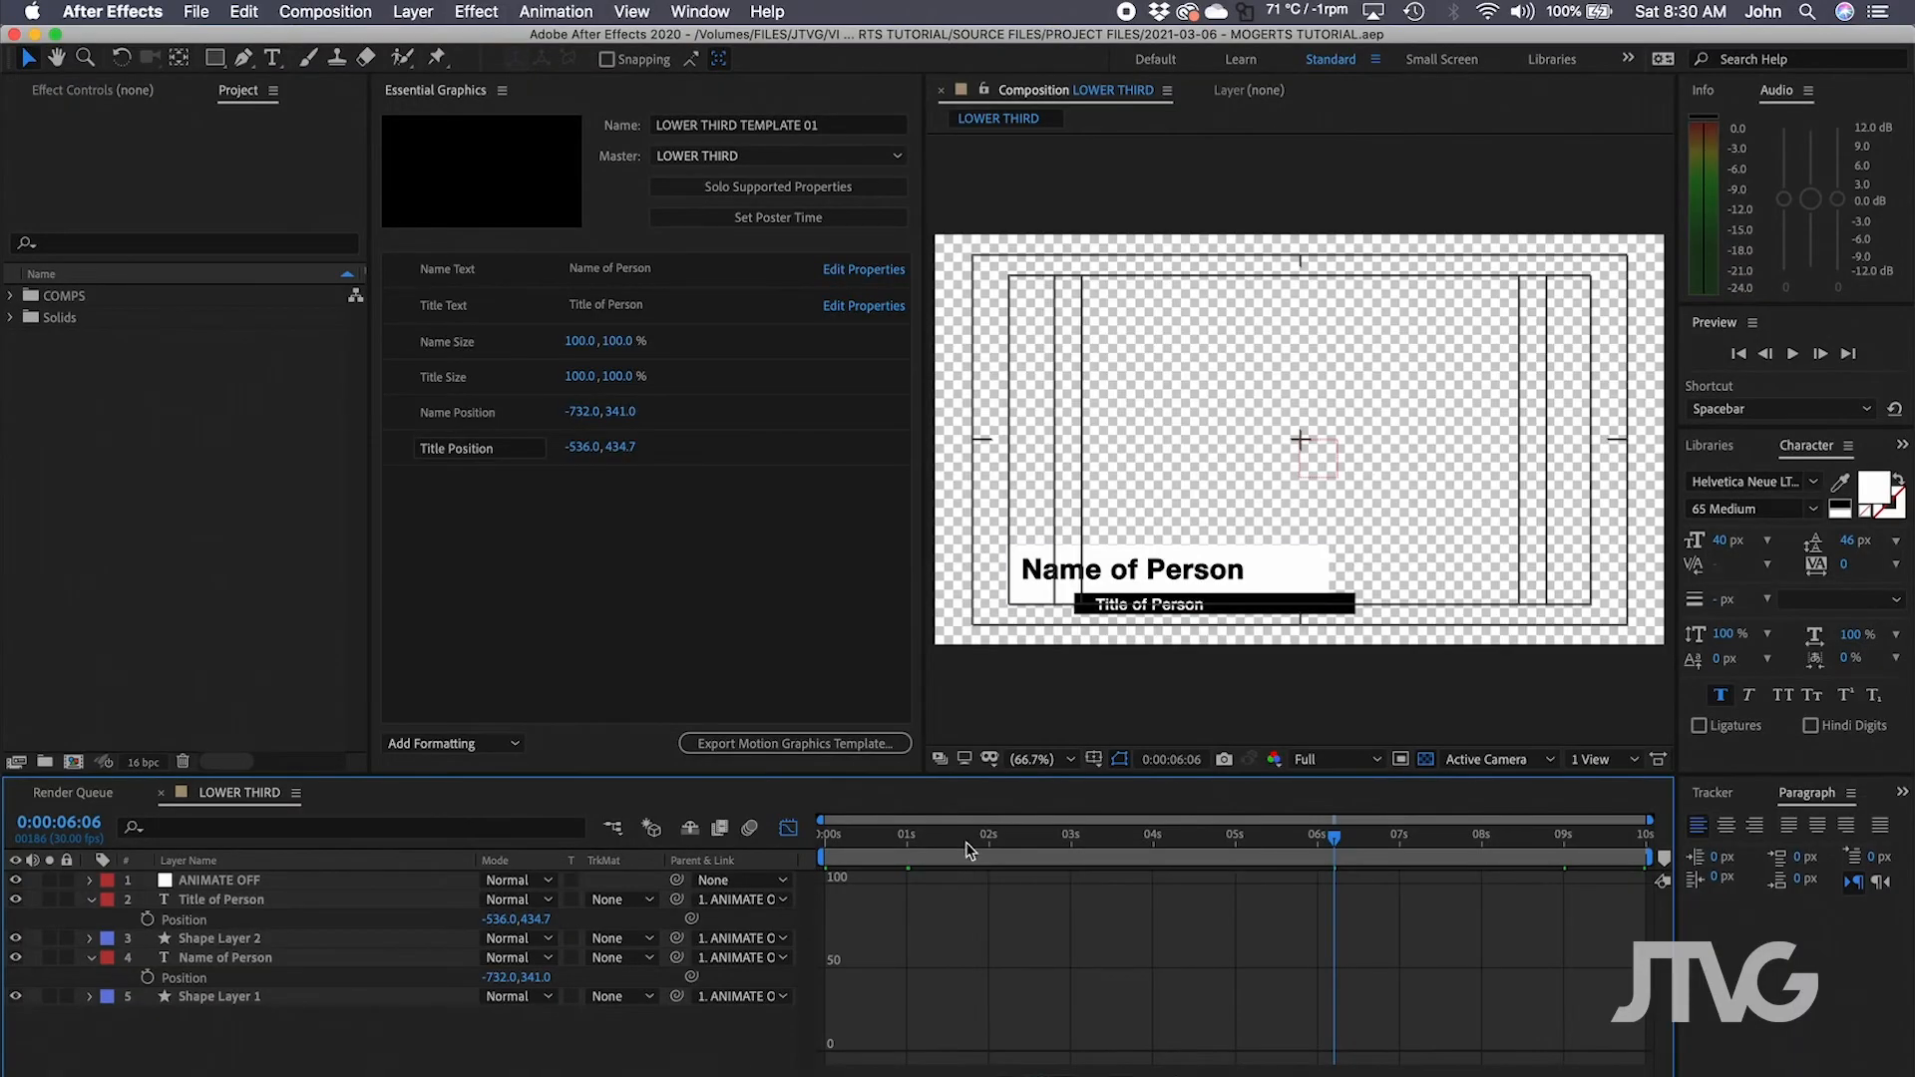
click(966, 841)
click(337, 901)
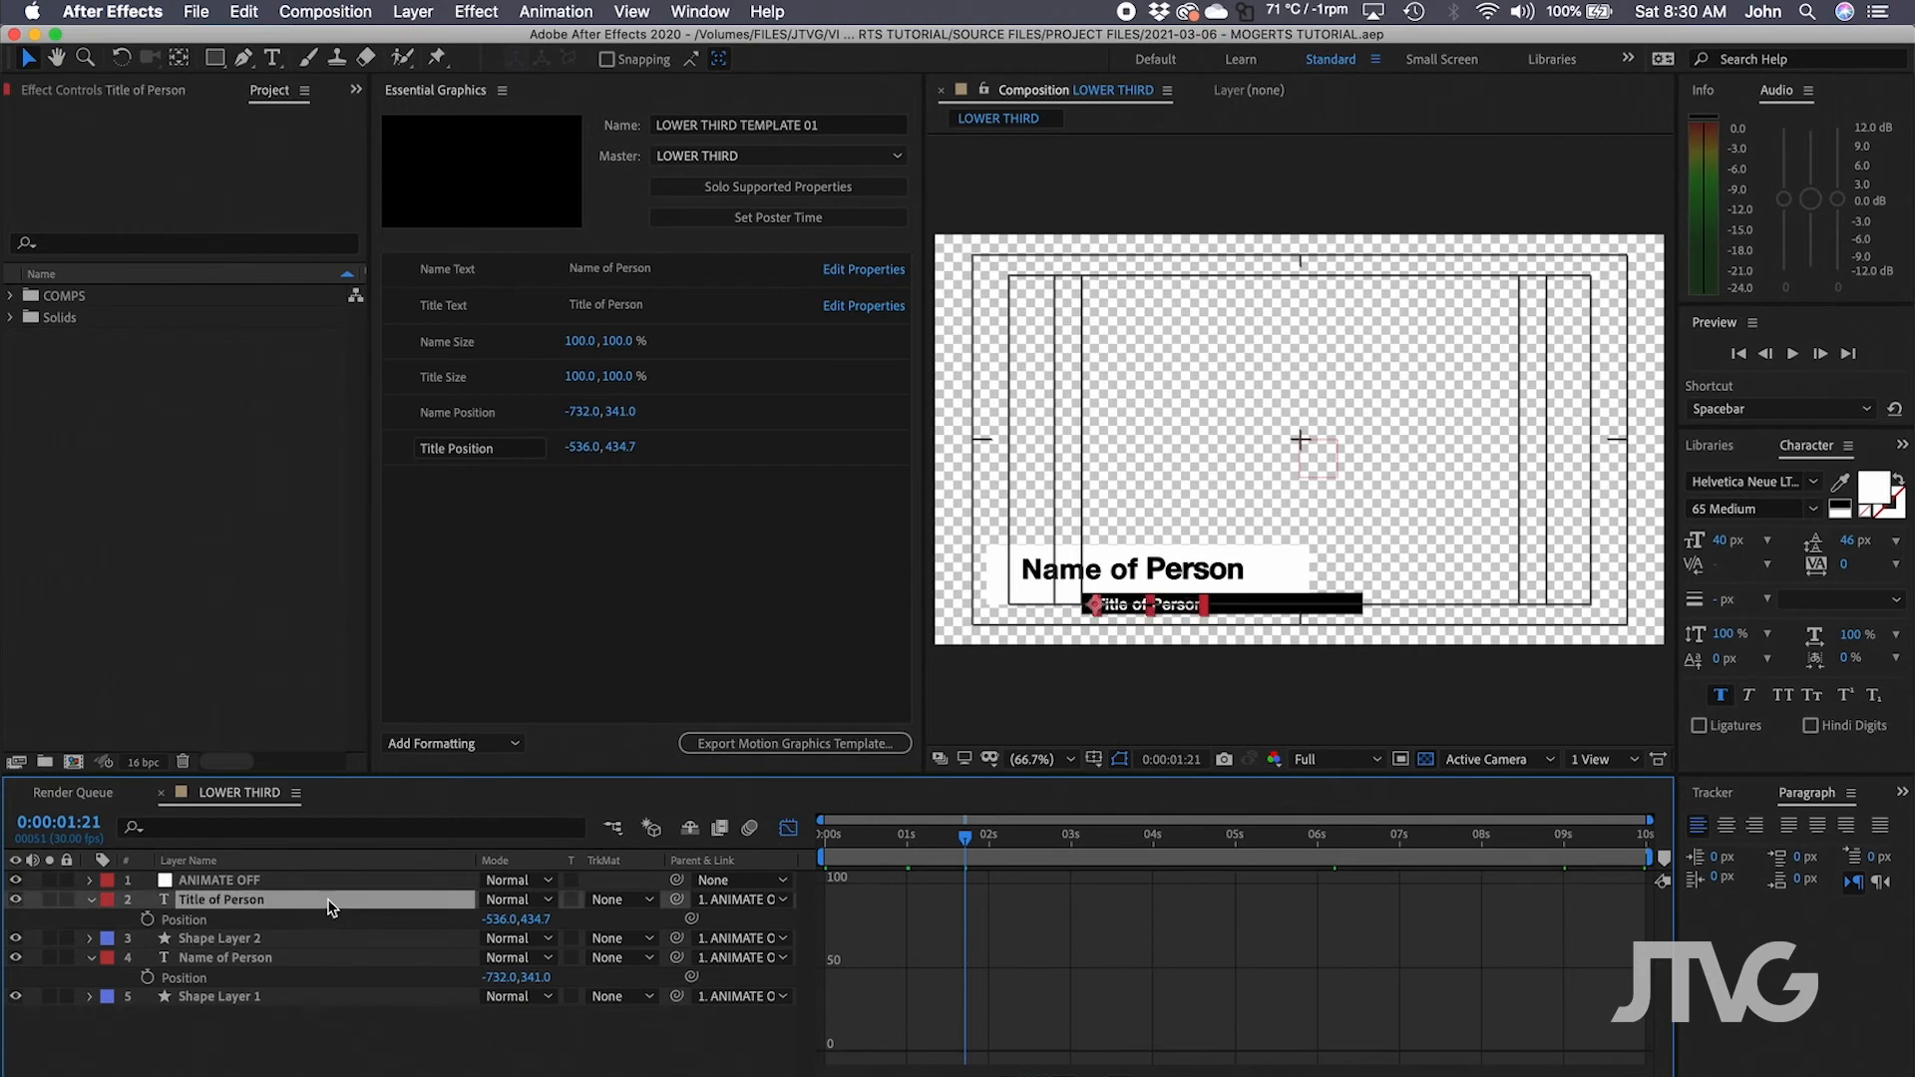
key(z)
drag(1077, 588, 1117, 637)
key(v)
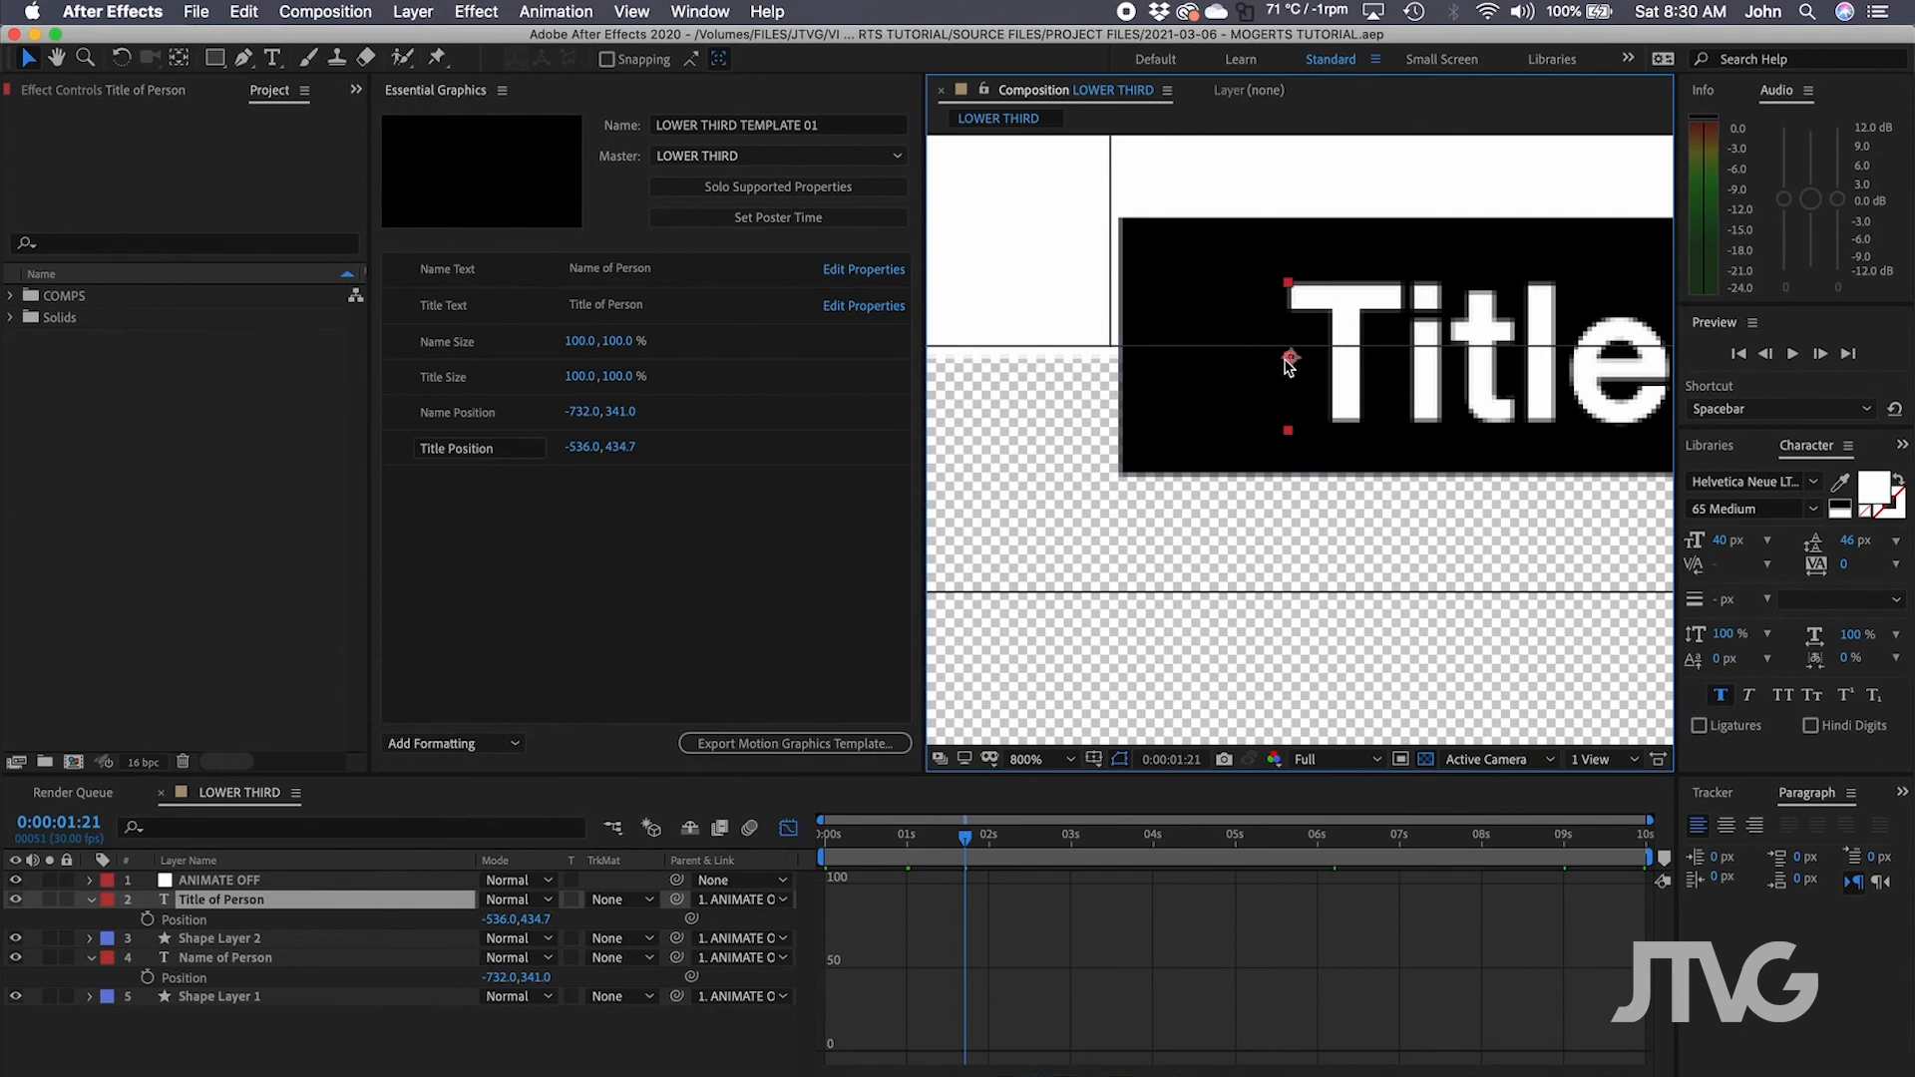
key(space)
drag(1140, 283, 1751, 589)
drag(1235, 327, 1326, 483)
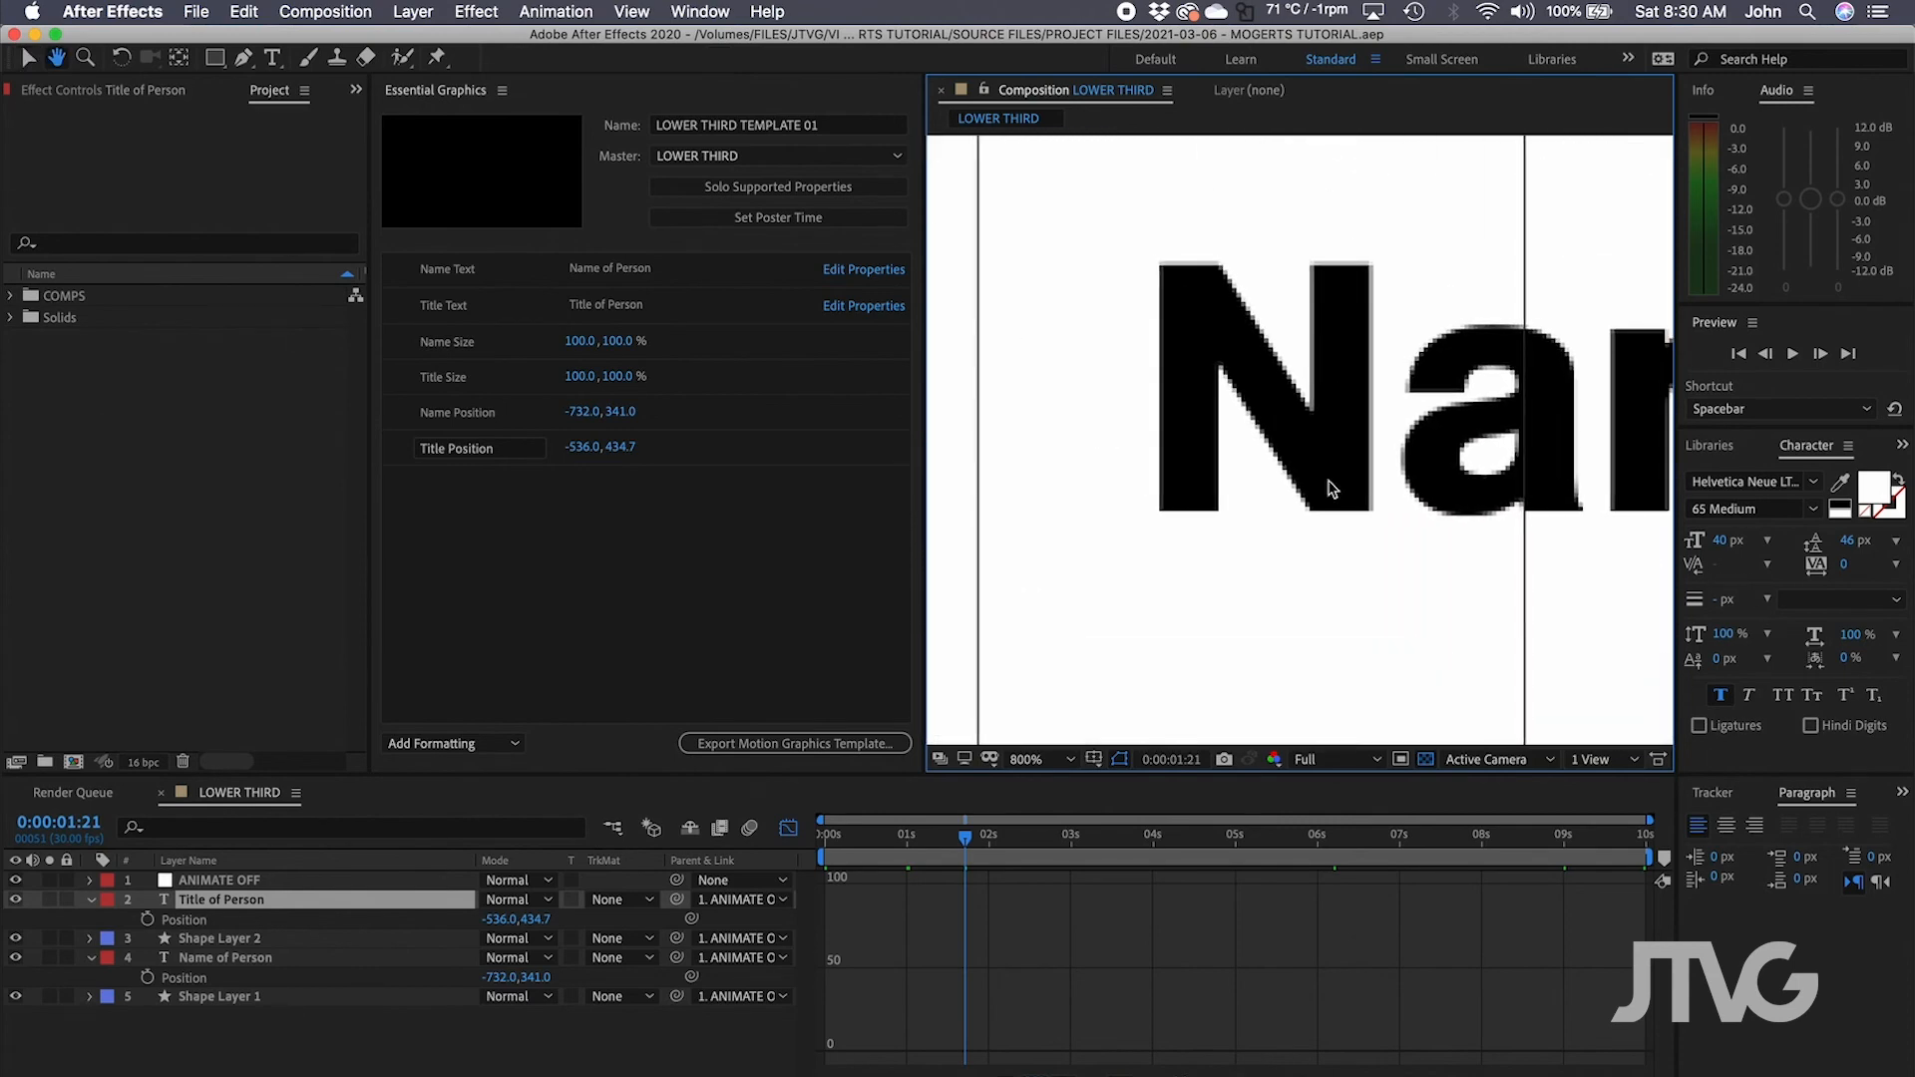
click(1176, 419)
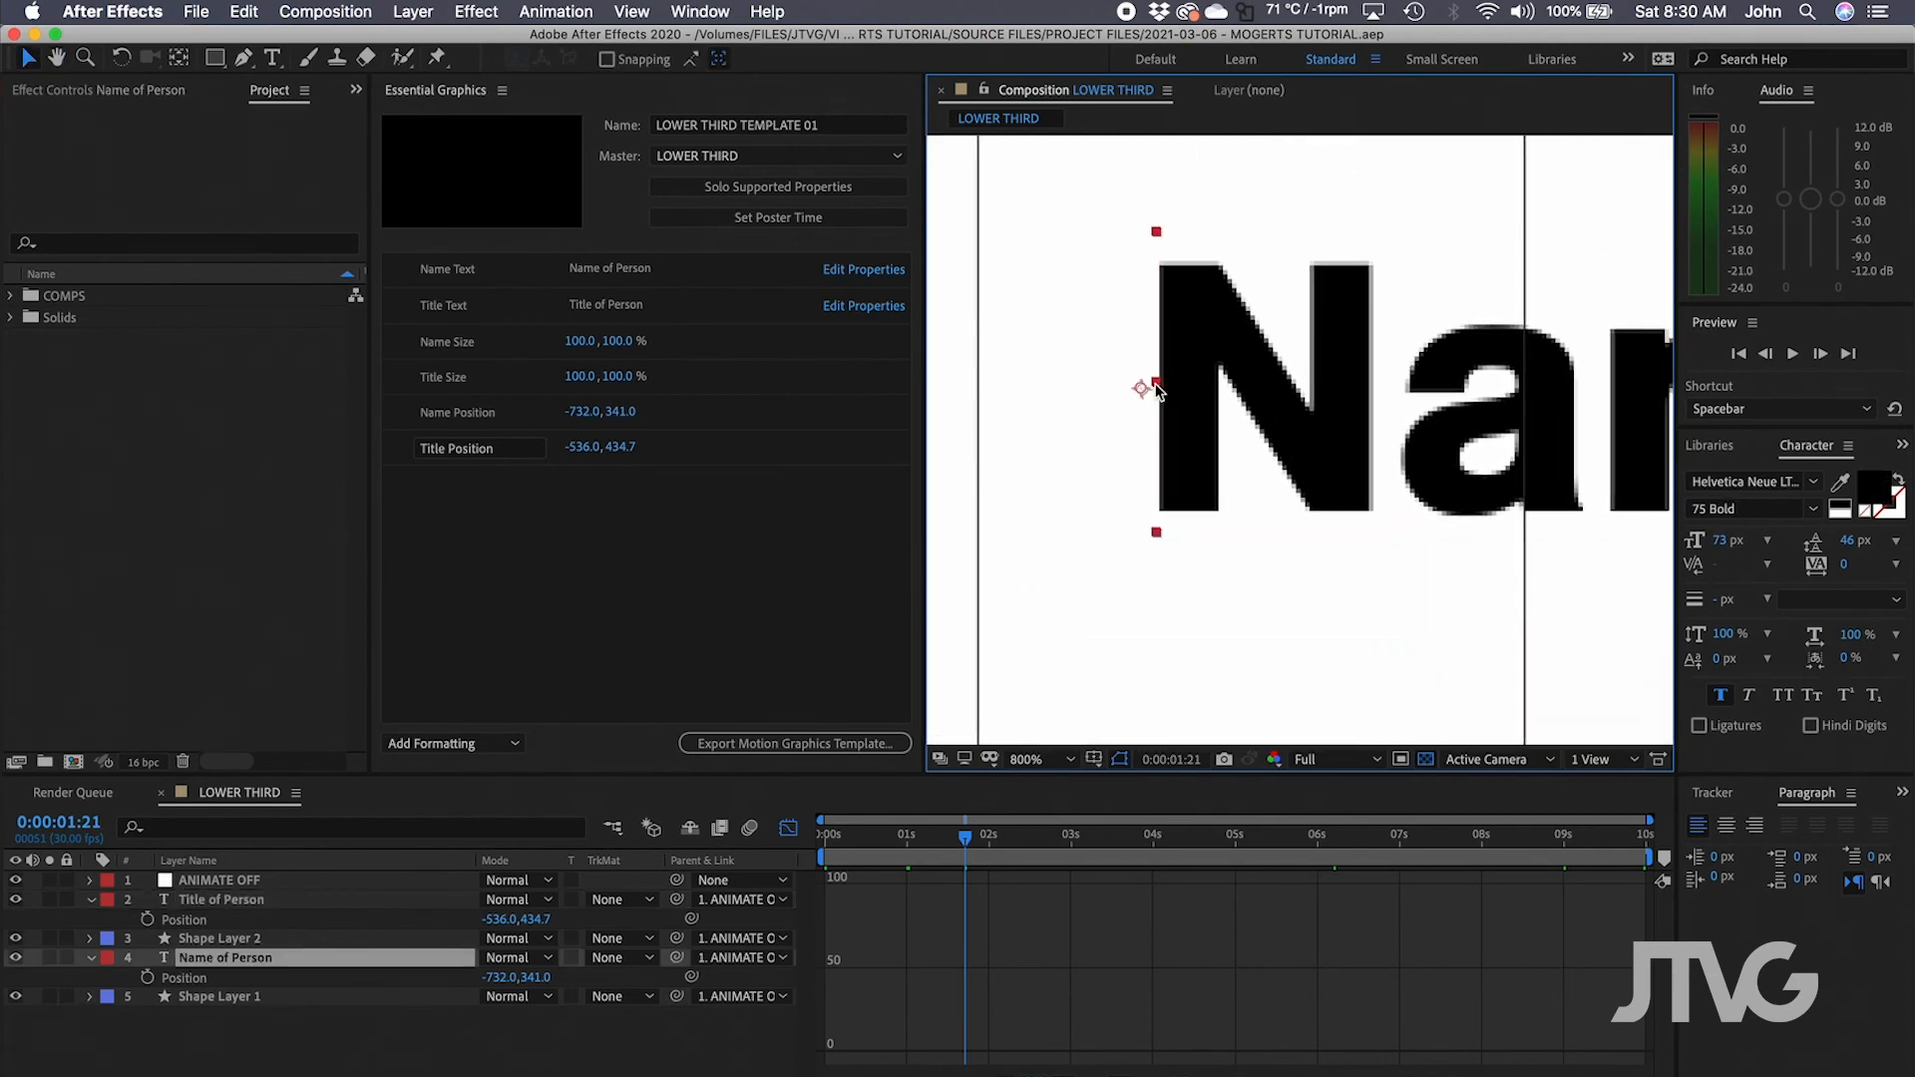
key(slash)
click(1149, 927)
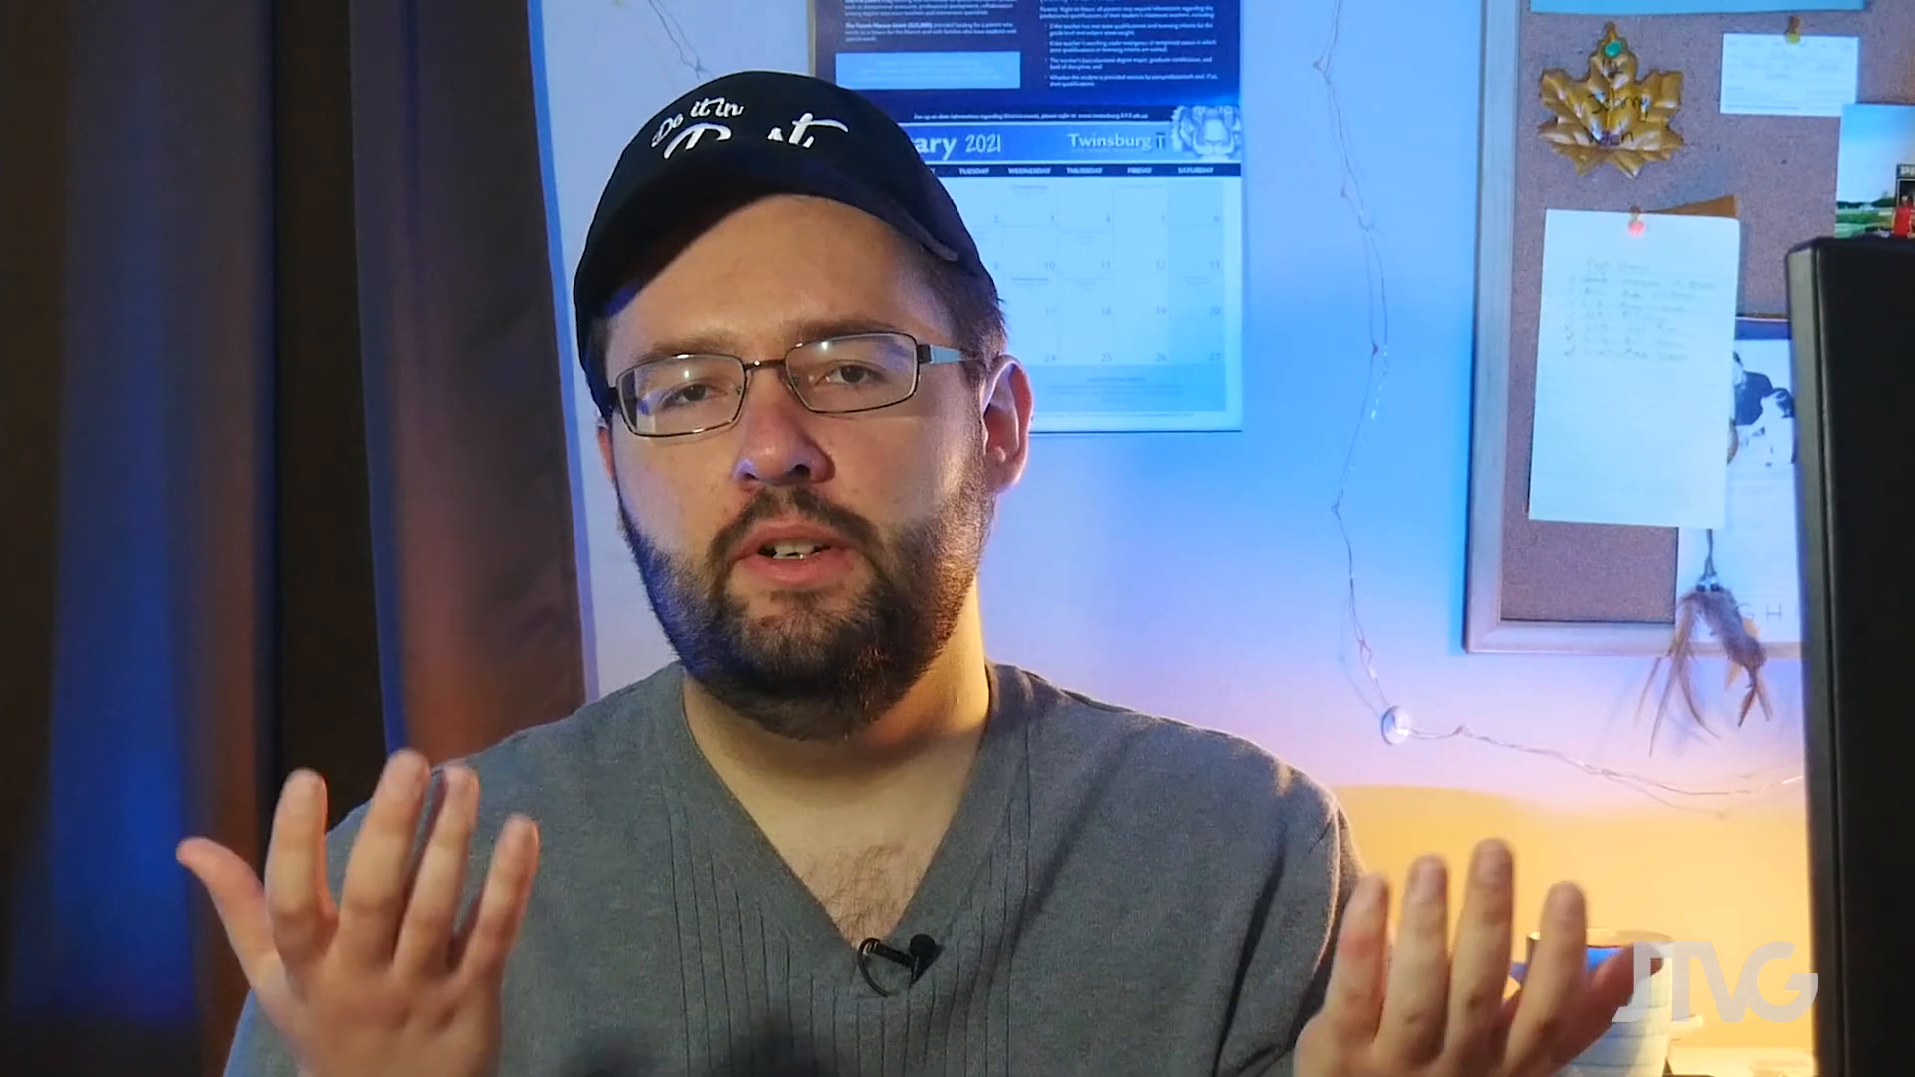